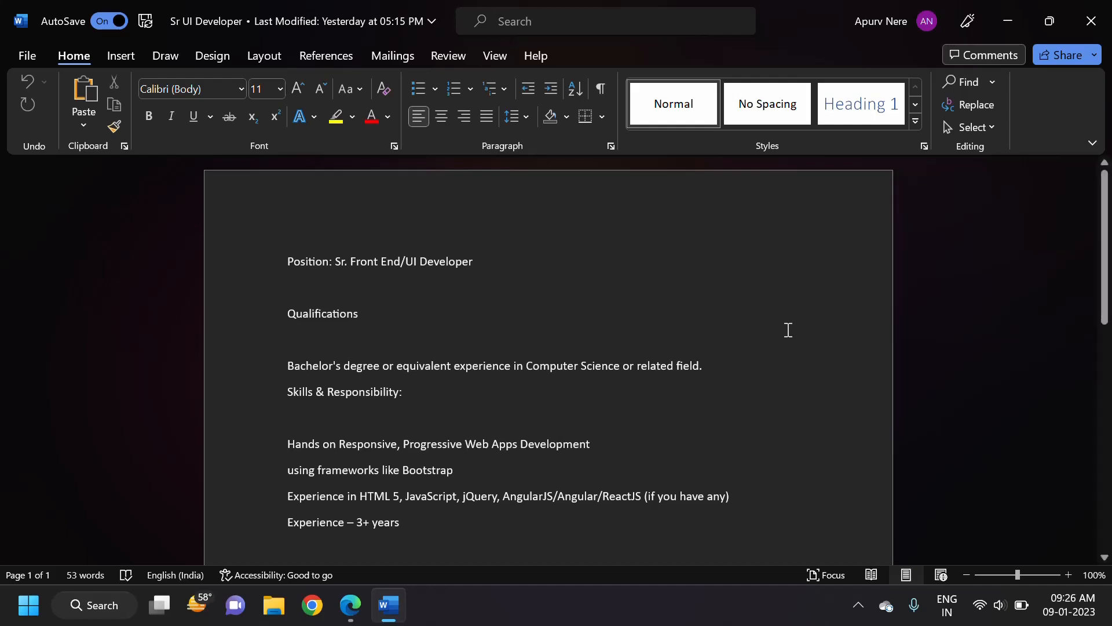
# Examine the Keywords line at the end of the Sr UI Developer job description
pyautogui.scroll(-3, 787, 330)
pyautogui.doubleClick(353, 449)
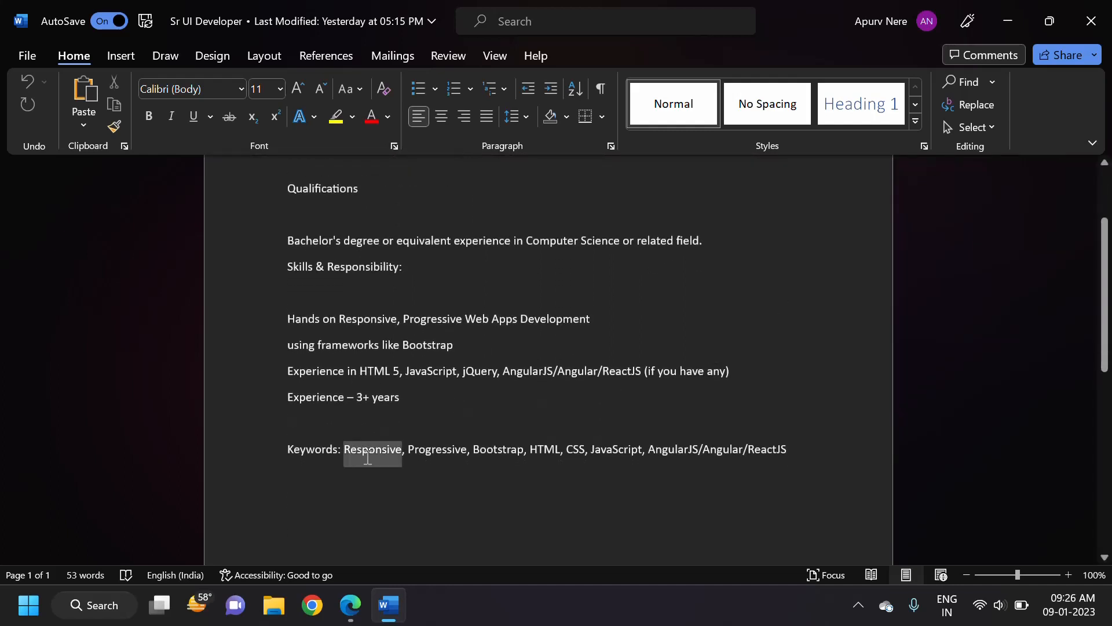
pyautogui.doubleClick(437, 449)
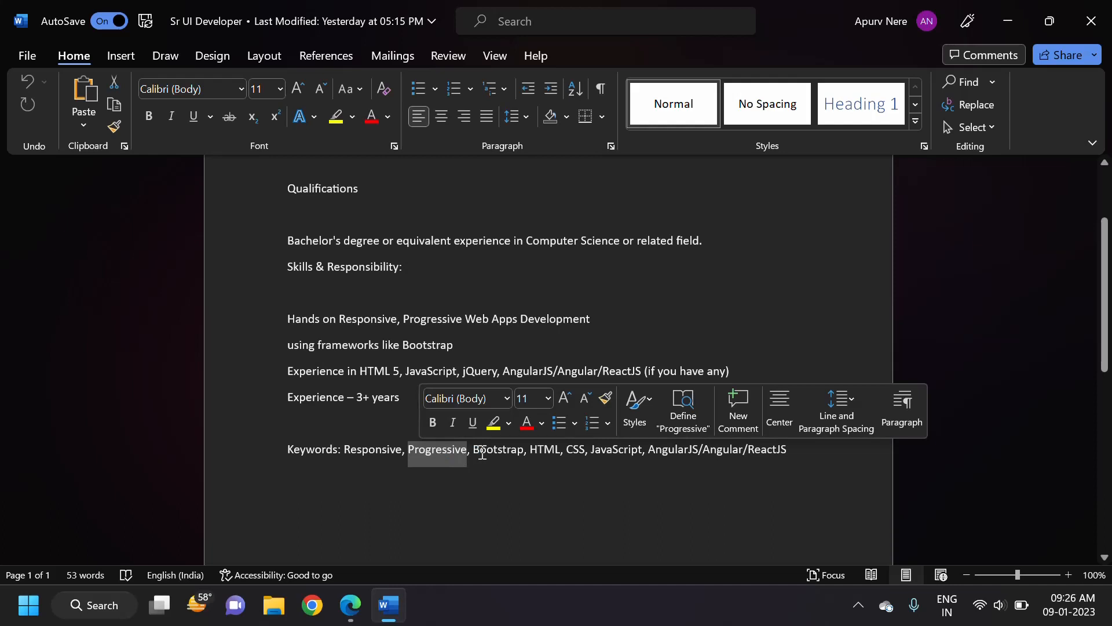
pyautogui.click(795, 451)
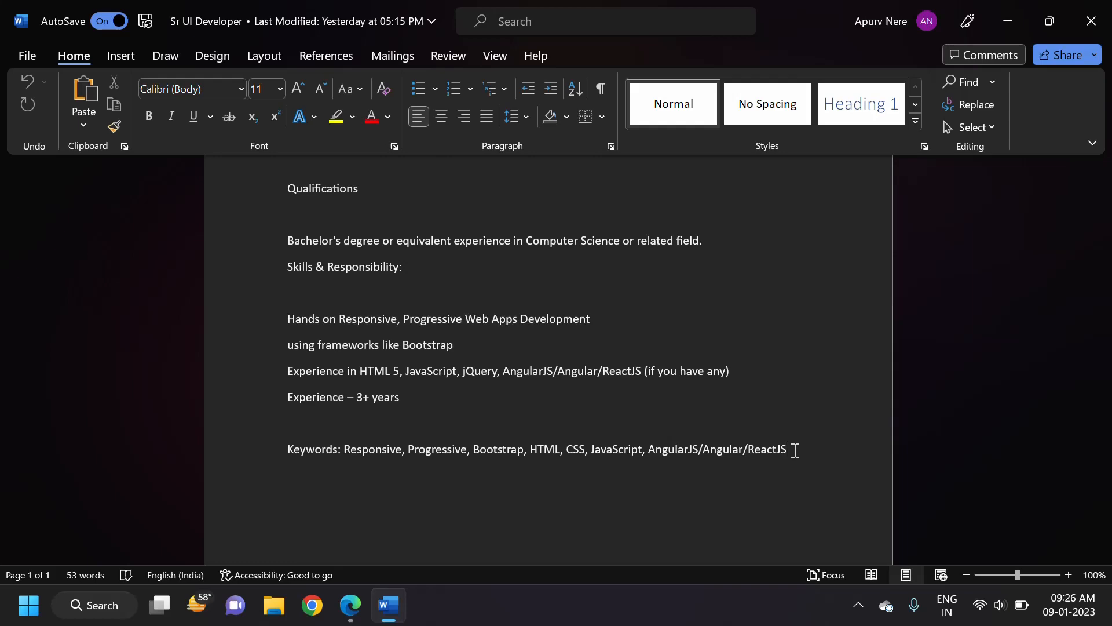
# Switch to the Naukri recruiter site in Edge and open the Resdex resume search form
pyautogui.hotkey('alt', 'Tab')
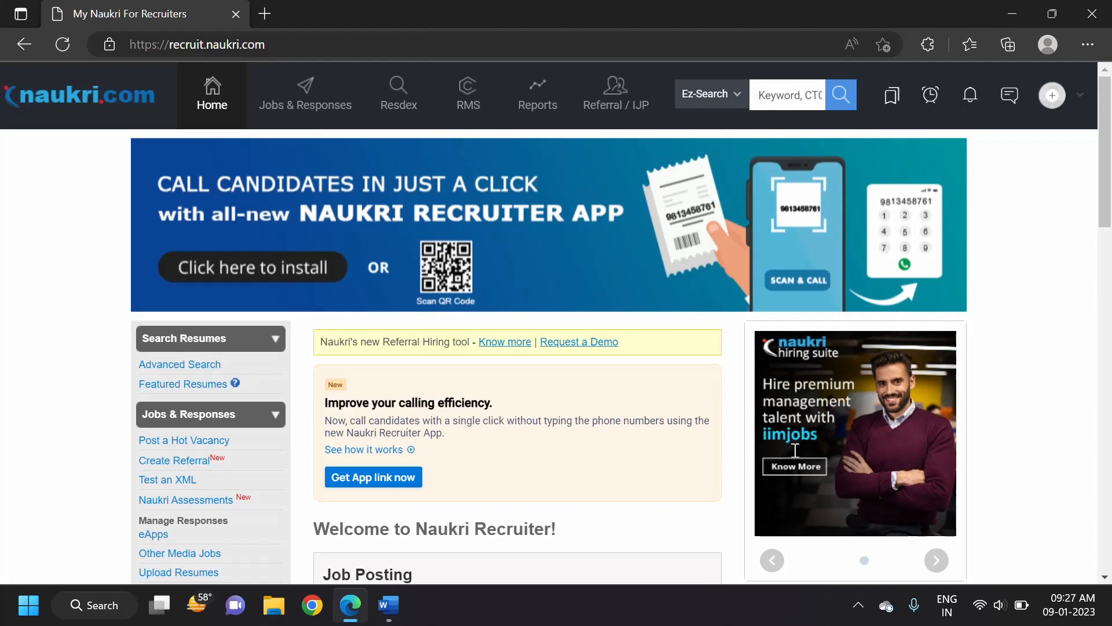
pyautogui.moveTo(421, 100)
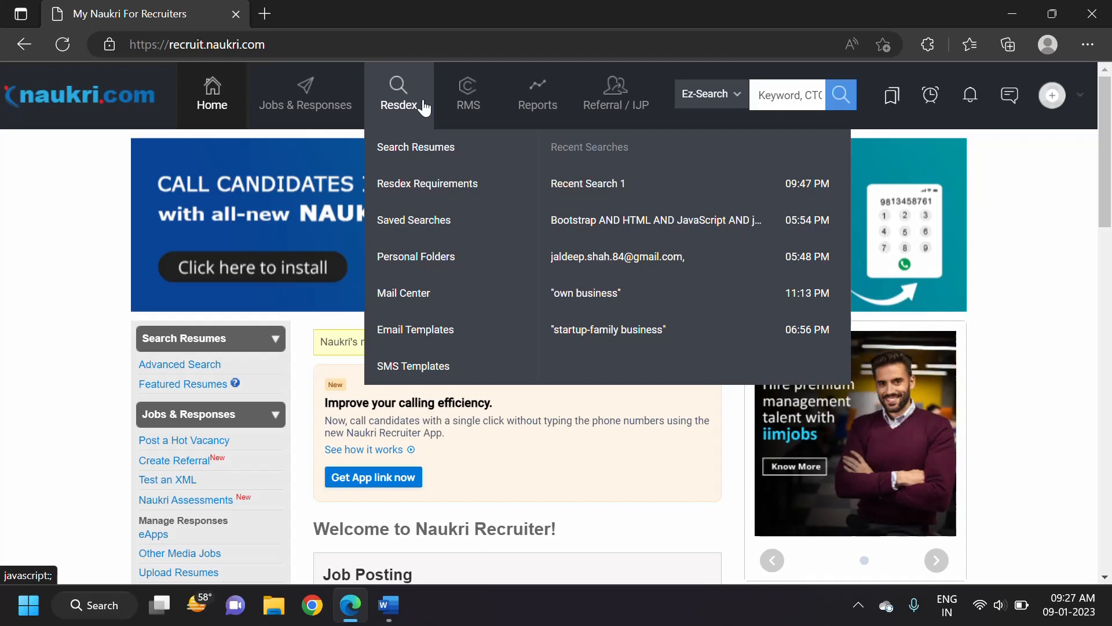
pyautogui.click(428, 148)
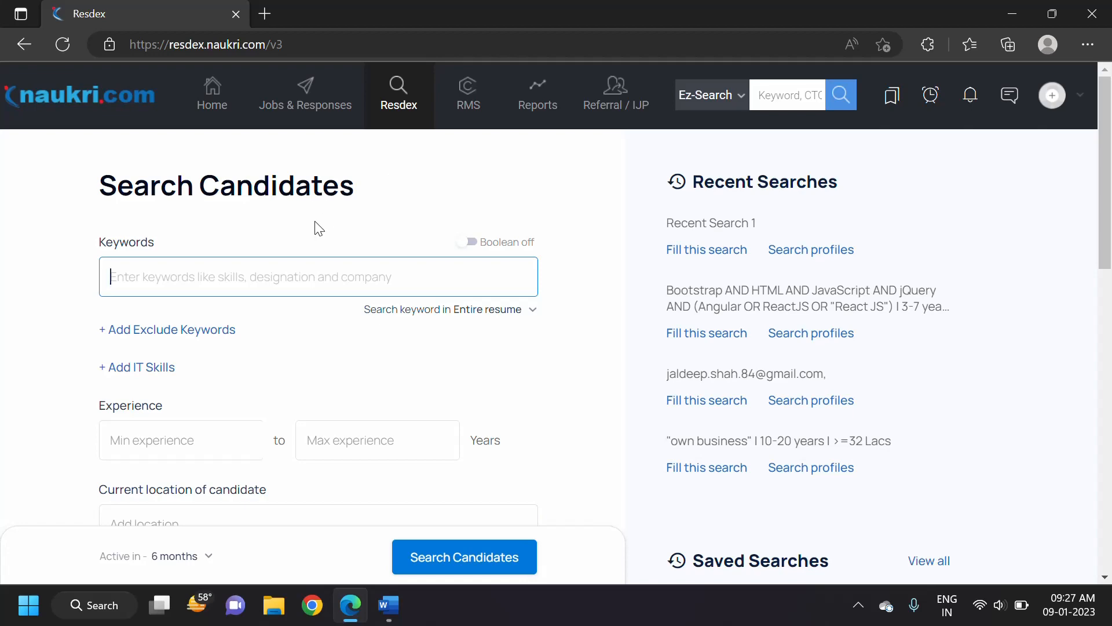
# Copy "Responsive" from the Keywords line of the Word job description and add it as a Resdex search keyword in Edge
pyautogui.hotkey('alt', 'Tab')
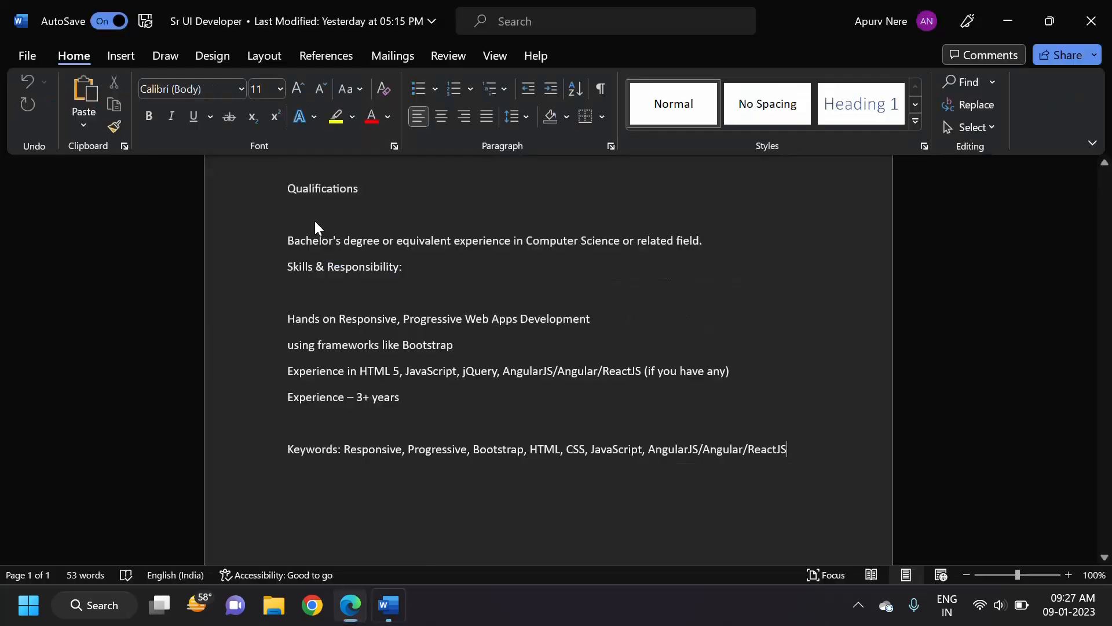
pyautogui.doubleClick(377, 448)
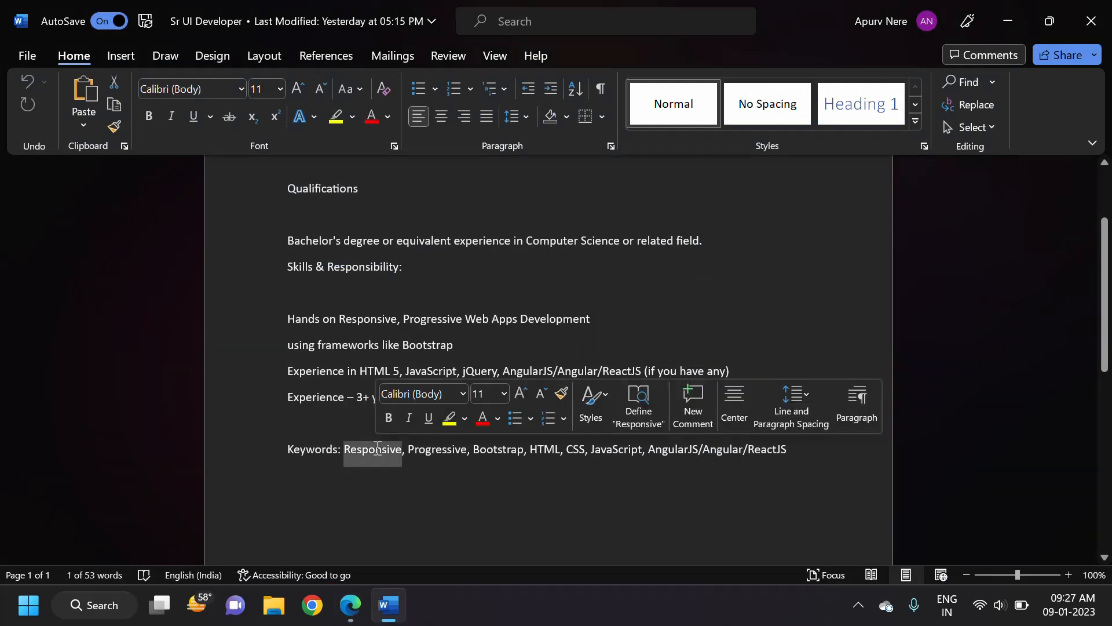
pyautogui.hotkey('ctrl', 'c')
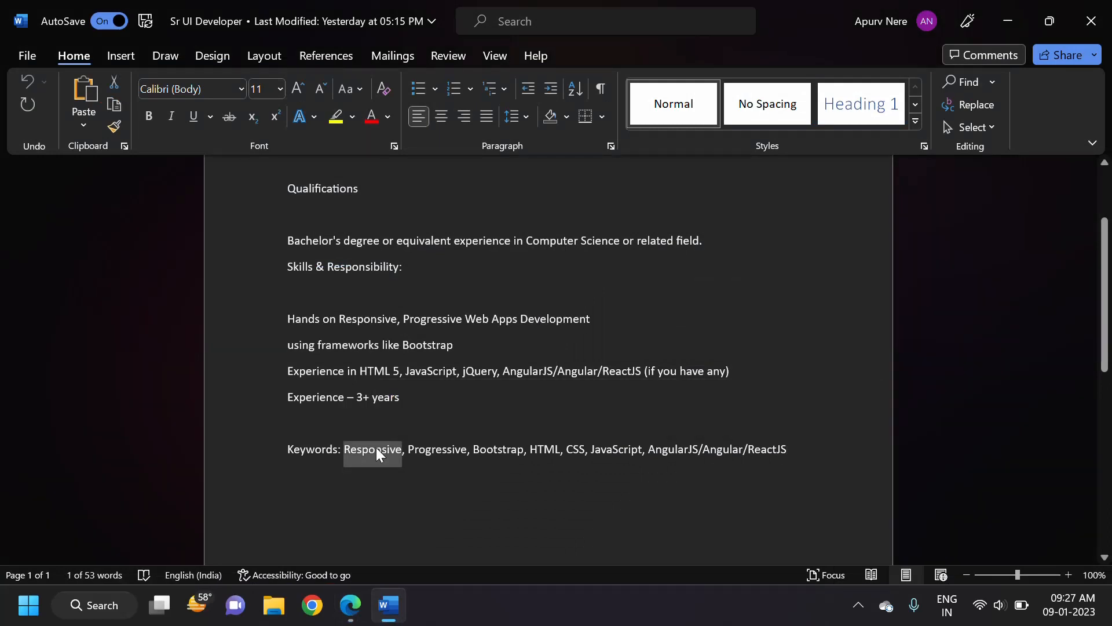
pyautogui.hotkey('alt', 'Tab')
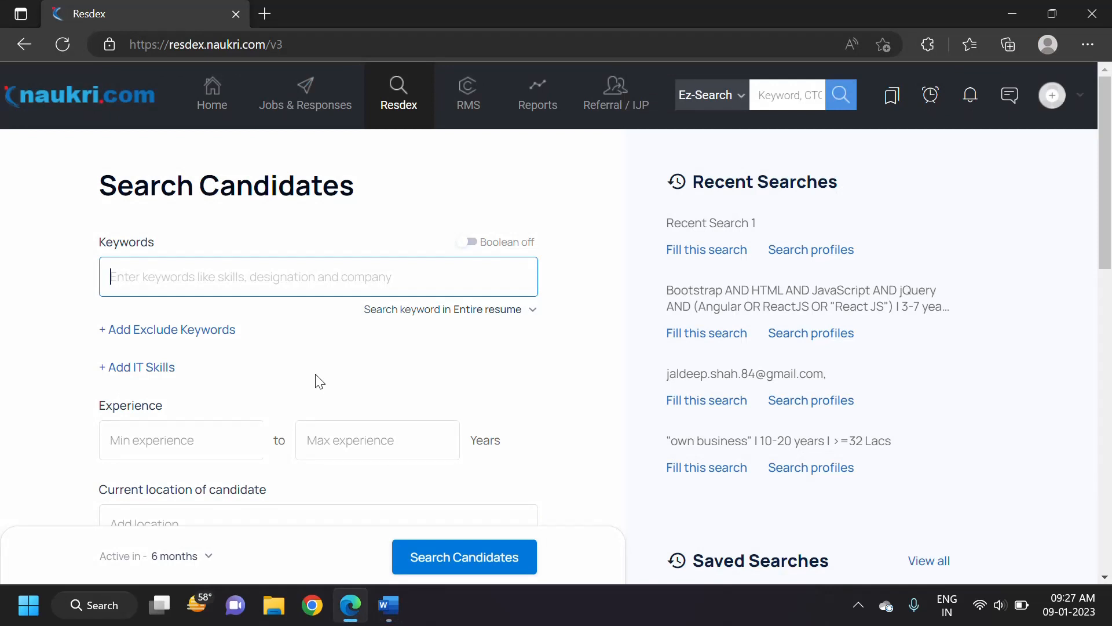
pyautogui.hotkey('ctrl', 'v')
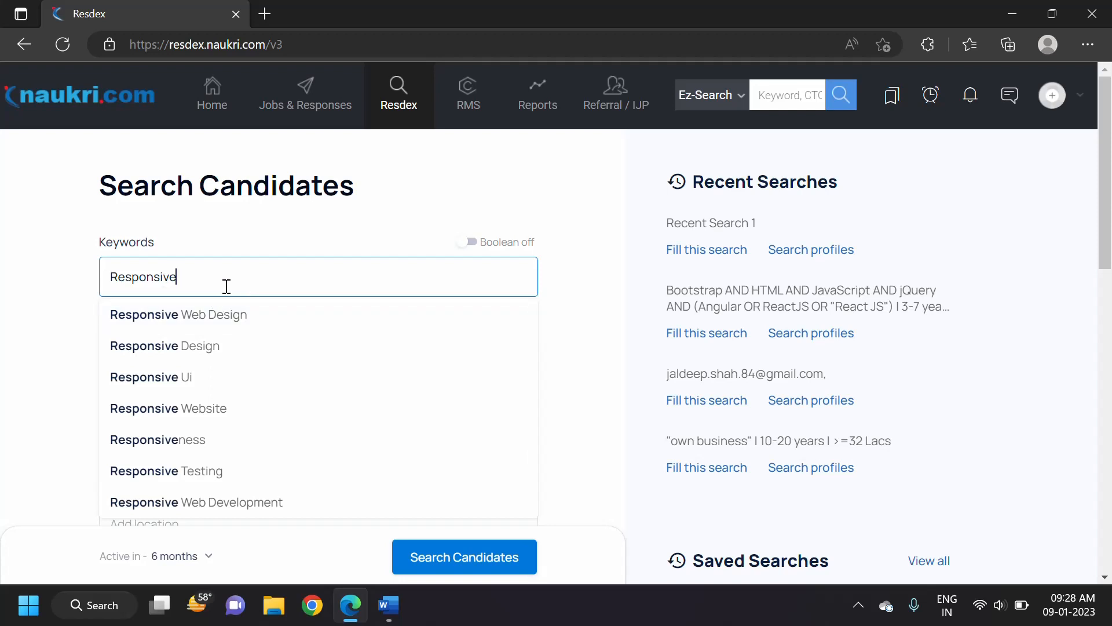
pyautogui.press('Return')
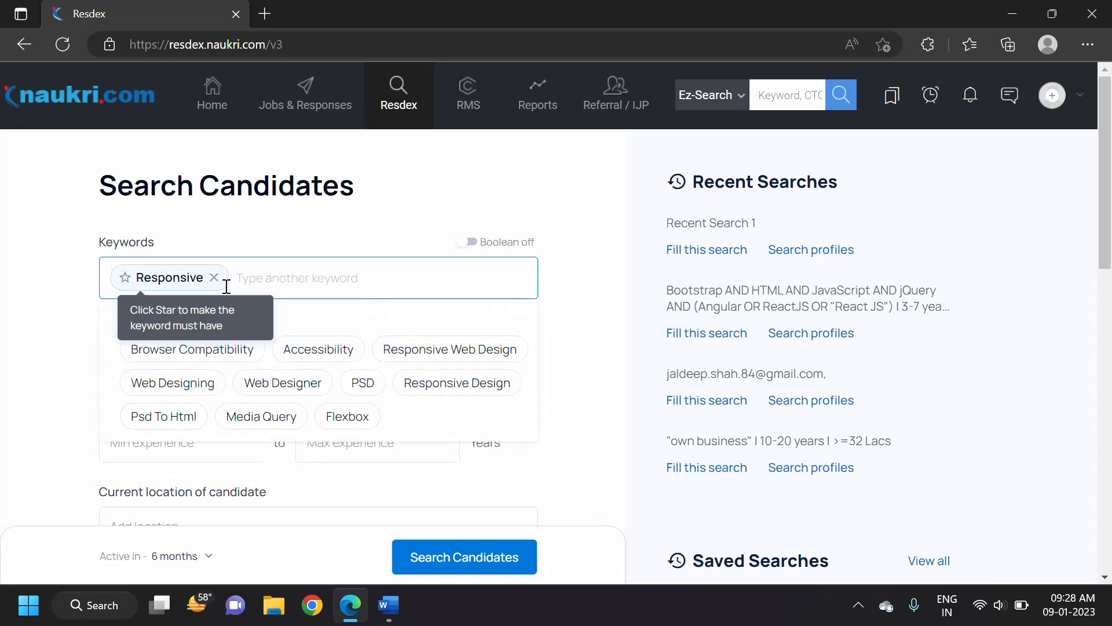
# Copy "Progressive" from the Word document's Keywords line and add it as the second search keyword in Resdex
pyautogui.hotkey('alt', 'Tab')
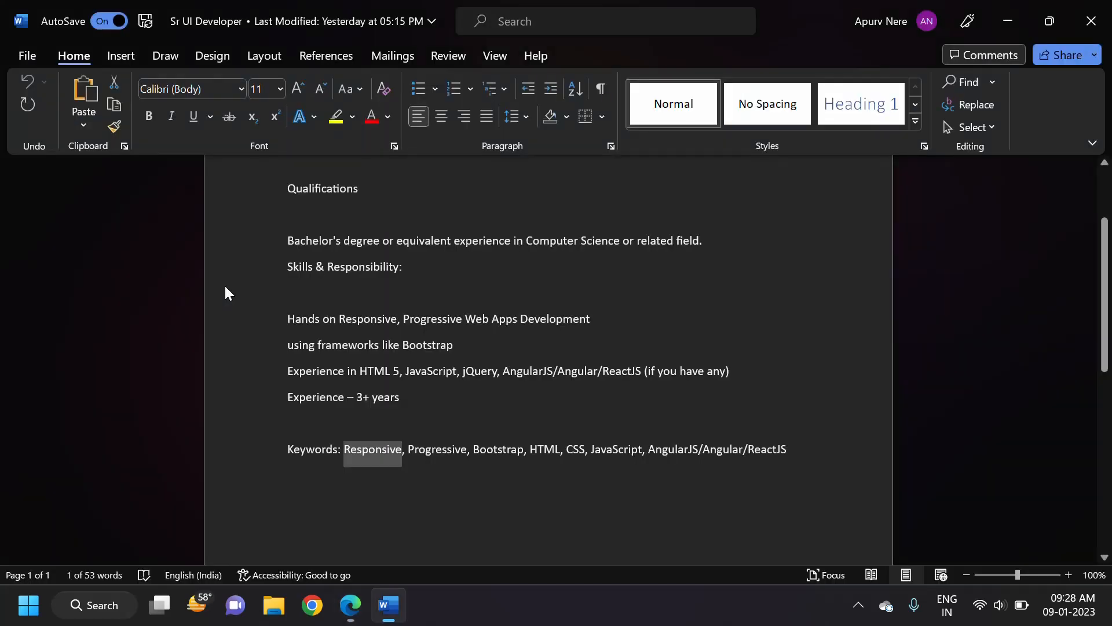
pyautogui.click(443, 450)
pyautogui.doubleClick(442, 450)
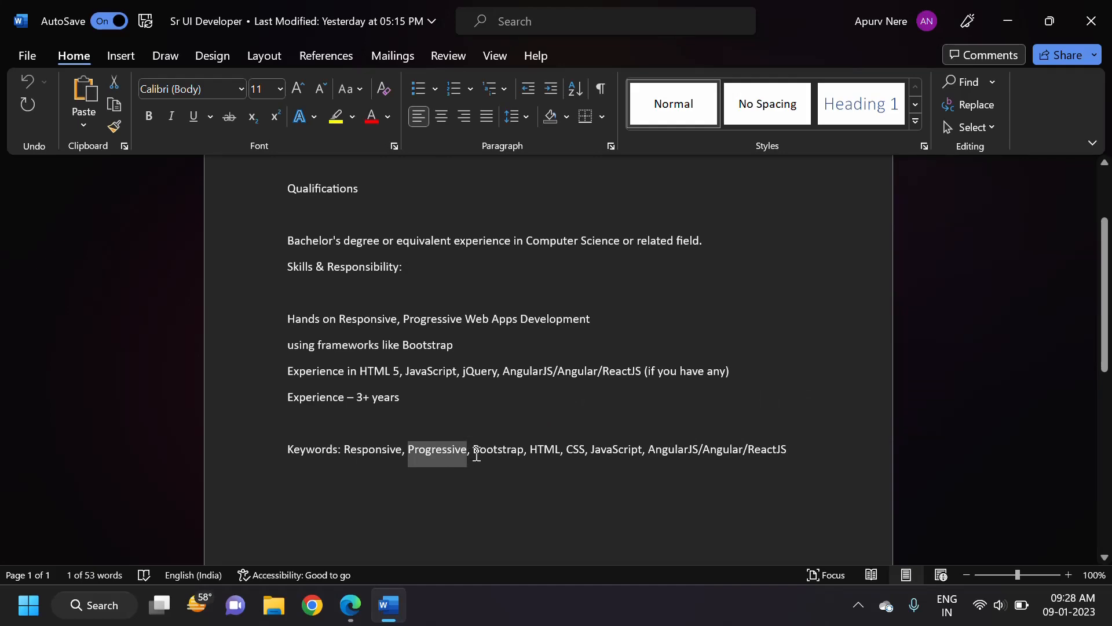
pyautogui.hotkey('alt', 'Tab')
pyautogui.hotkey('ctrl', 'v')
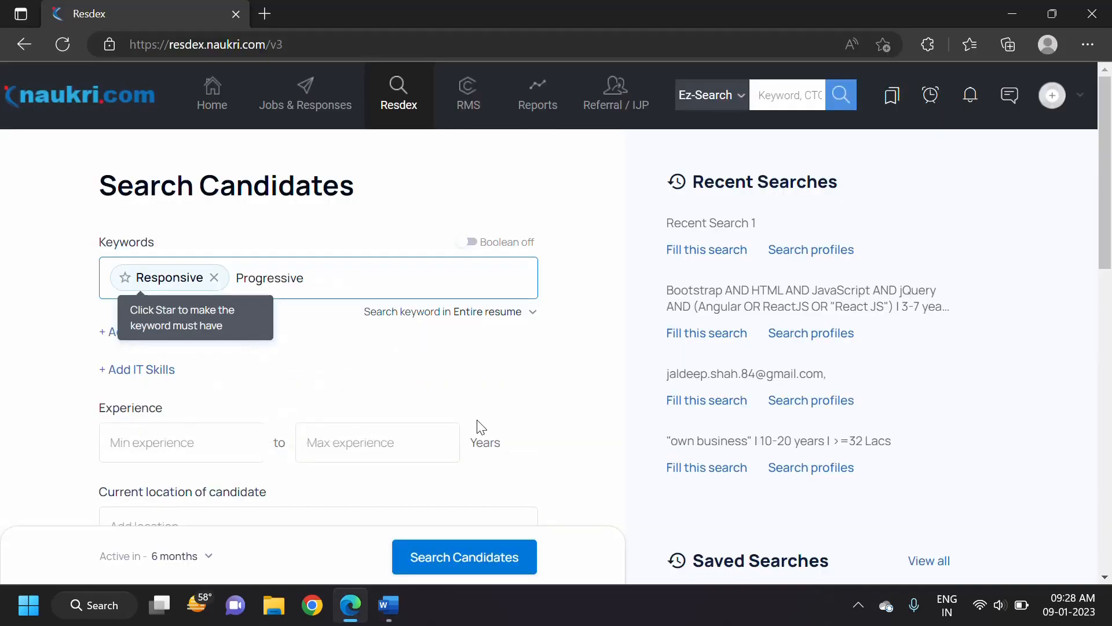
pyautogui.press('Return')
# Copy "Bootstrap" from the Word document's Keywords line and add it to the candidate search keywords in Resdex
pyautogui.hotkey('alt', 'Tab')
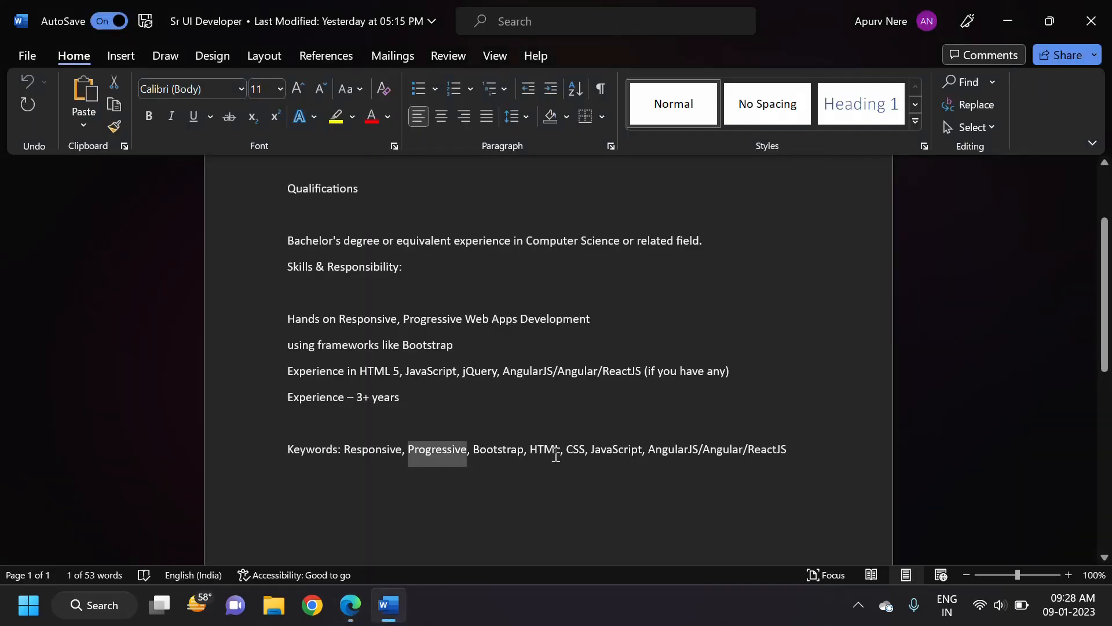
pyautogui.doubleClick(493, 450)
pyautogui.hotkey('ctrl', 'c')
pyautogui.hotkey('alt', 'Tab')
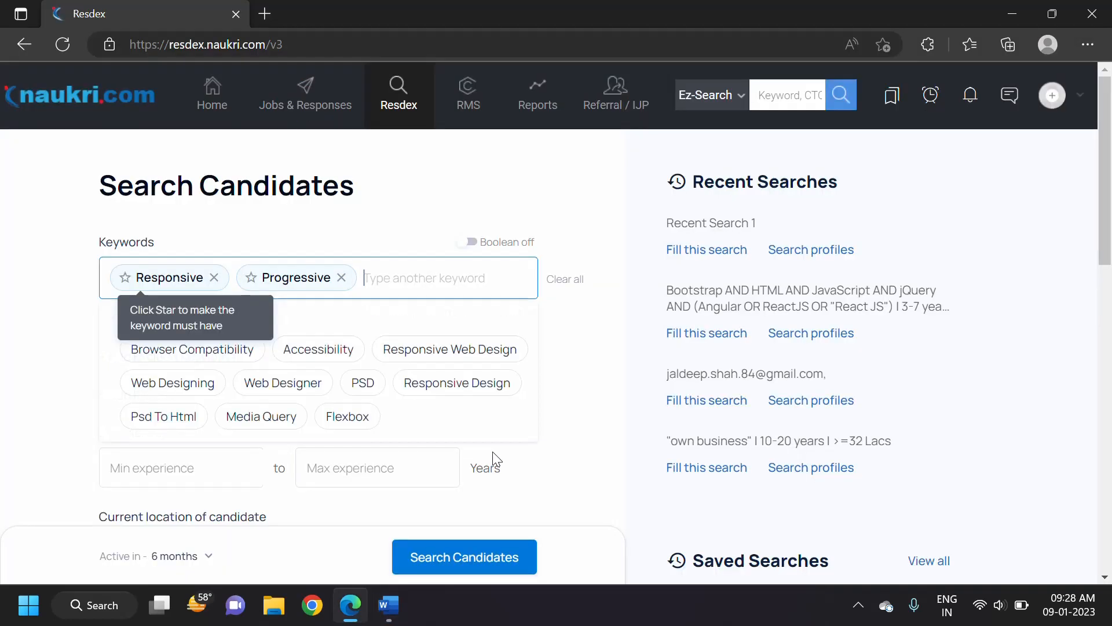
pyautogui.hotkey('ctrl', 'v')
pyautogui.press('Return')
# Copy "HTML" from the Word document's Keywords line and add it to the candidate search keywords in Resdex
pyautogui.hotkey('alt', 'Tab')
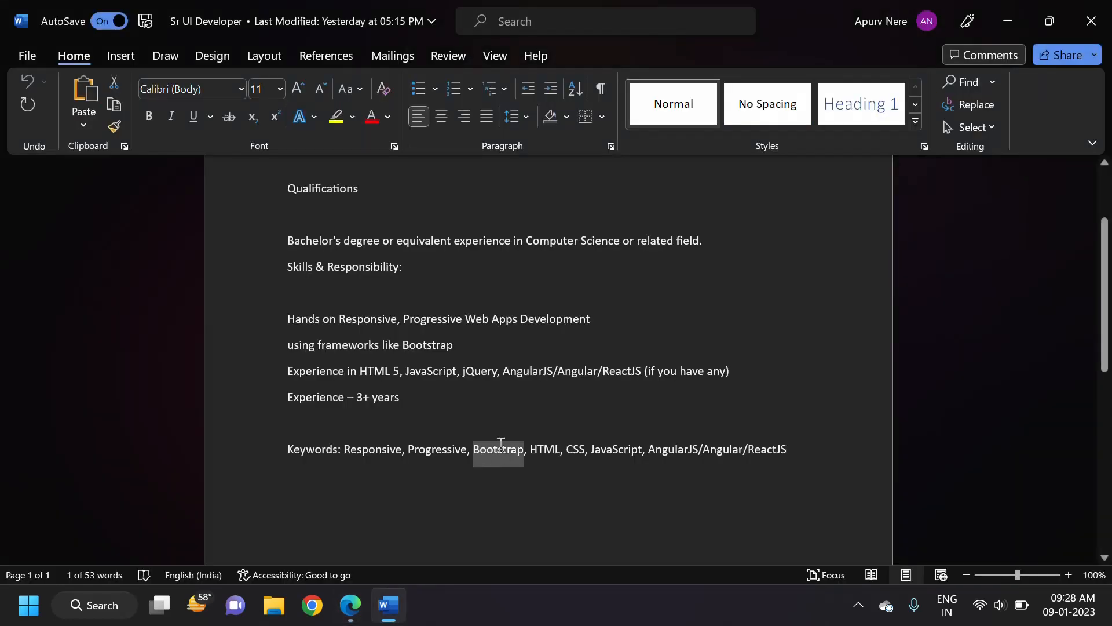
pyautogui.doubleClick(548, 450)
pyautogui.hotkey('ctrl', 'c')
pyautogui.hotkey('alt', 'Tab')
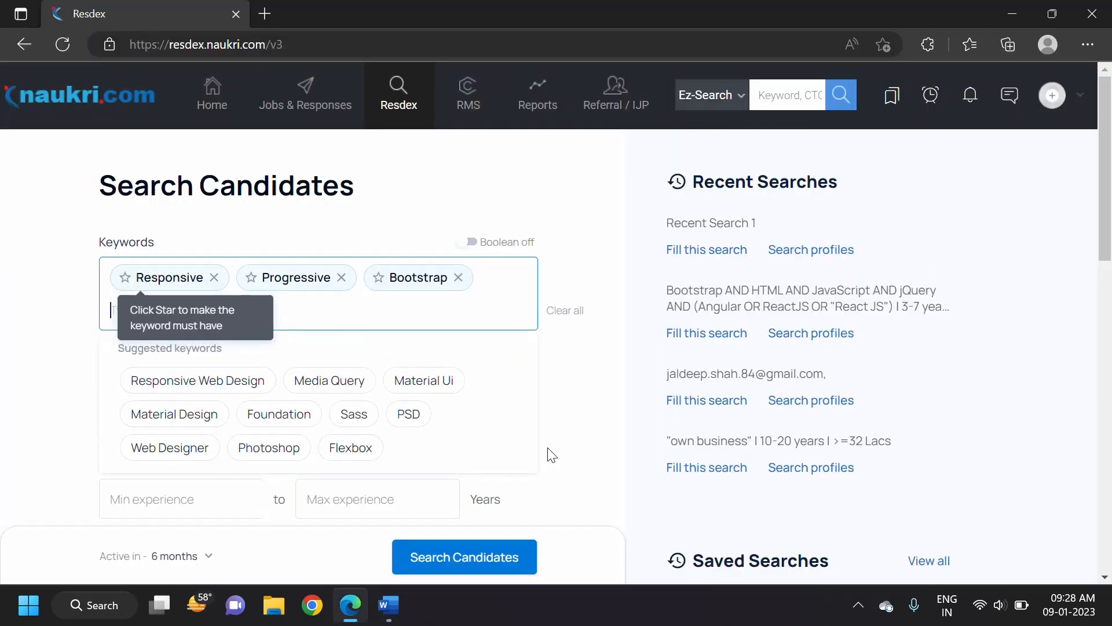
pyautogui.hotkey('ctrl', 'v')
pyautogui.press('Return')
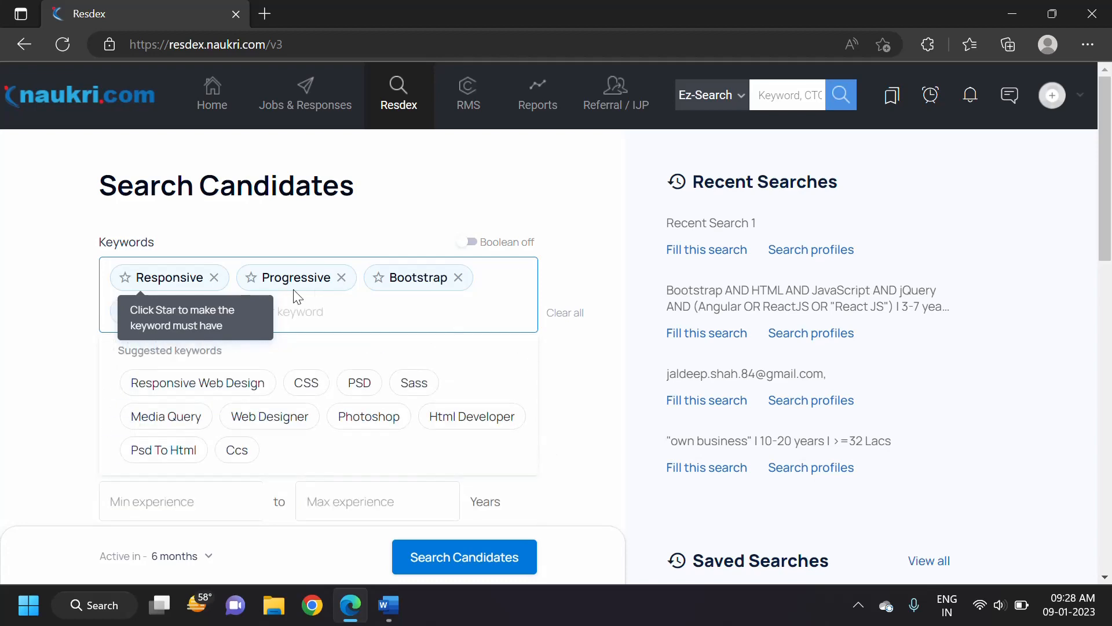
# Copy "CSS" from the Word document's Keywords line, leaving the text intact, and add it to the Resdex search keywords
pyautogui.hotkey('alt', 'Tab')
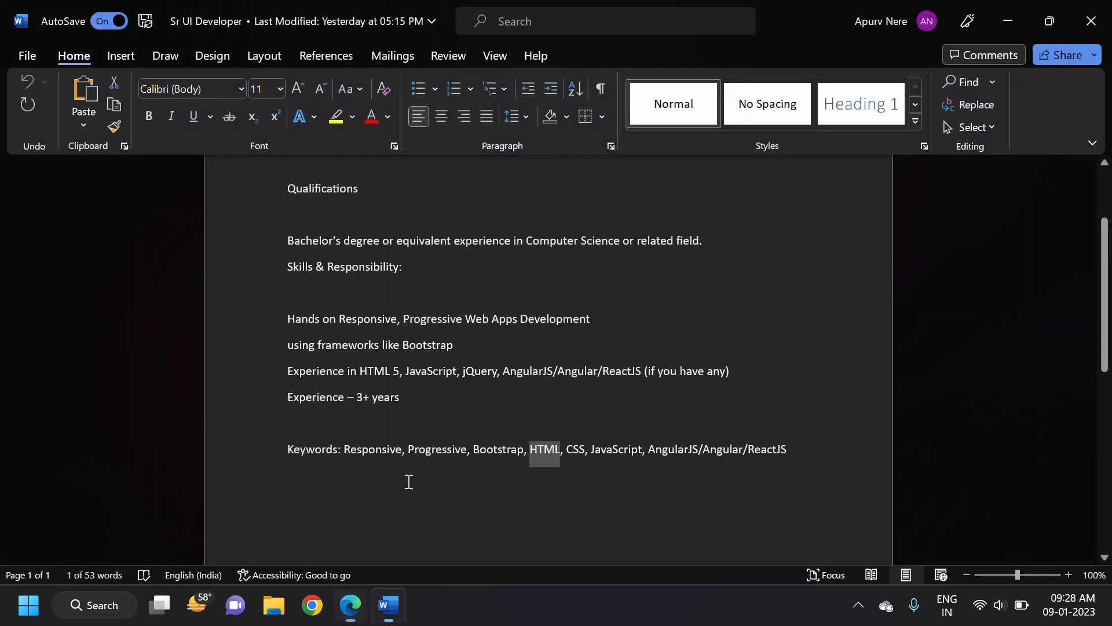
pyautogui.doubleClick(567, 449)
pyautogui.press('BackSpace')
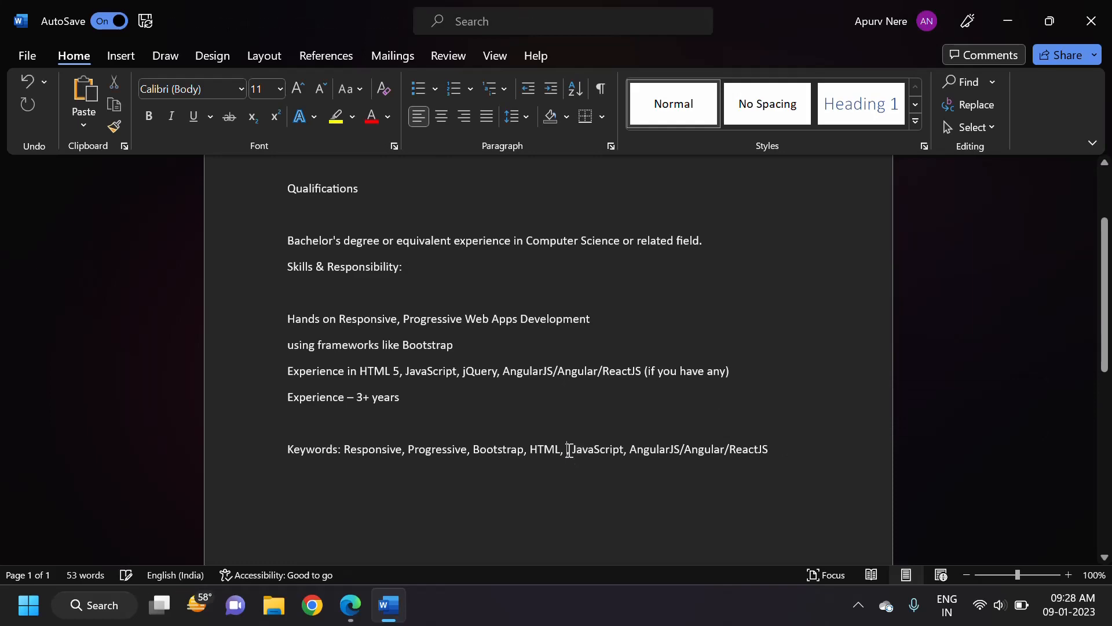
pyautogui.hotkey('ctrl', 'z')
pyautogui.hotkey('ctrl', 'c')
pyautogui.hotkey('alt', 'Tab')
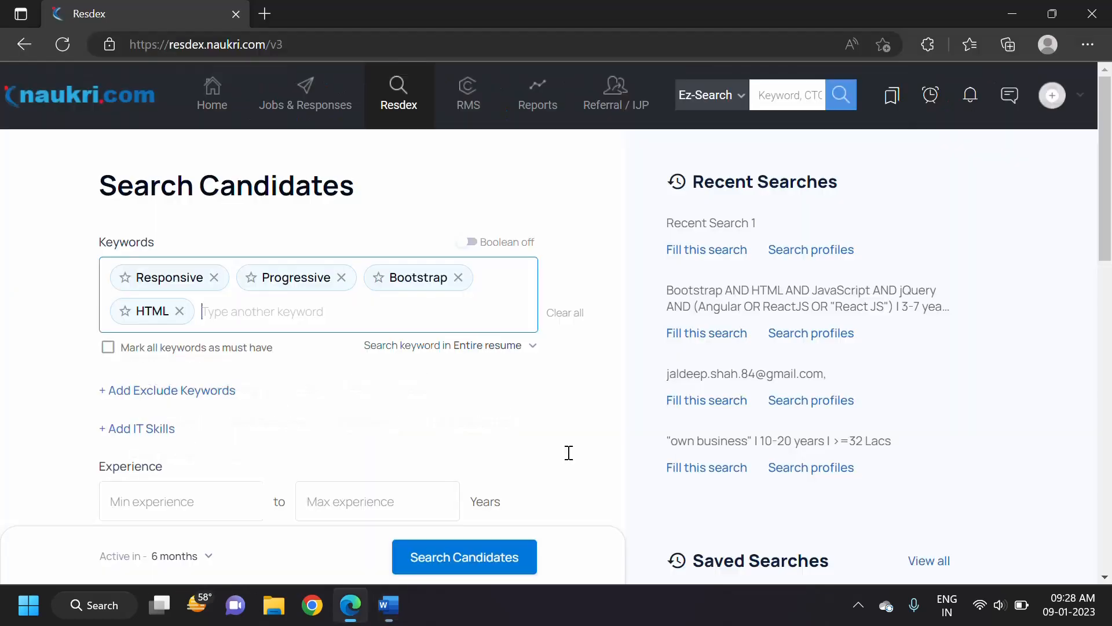
pyautogui.hotkey('ctrl', 'v')
pyautogui.press('Return')
# Copy "JavaScript" from the Word document's Keywords line and add it to the candidate search keywords in Resdex
pyautogui.hotkey('alt', 'Tab')
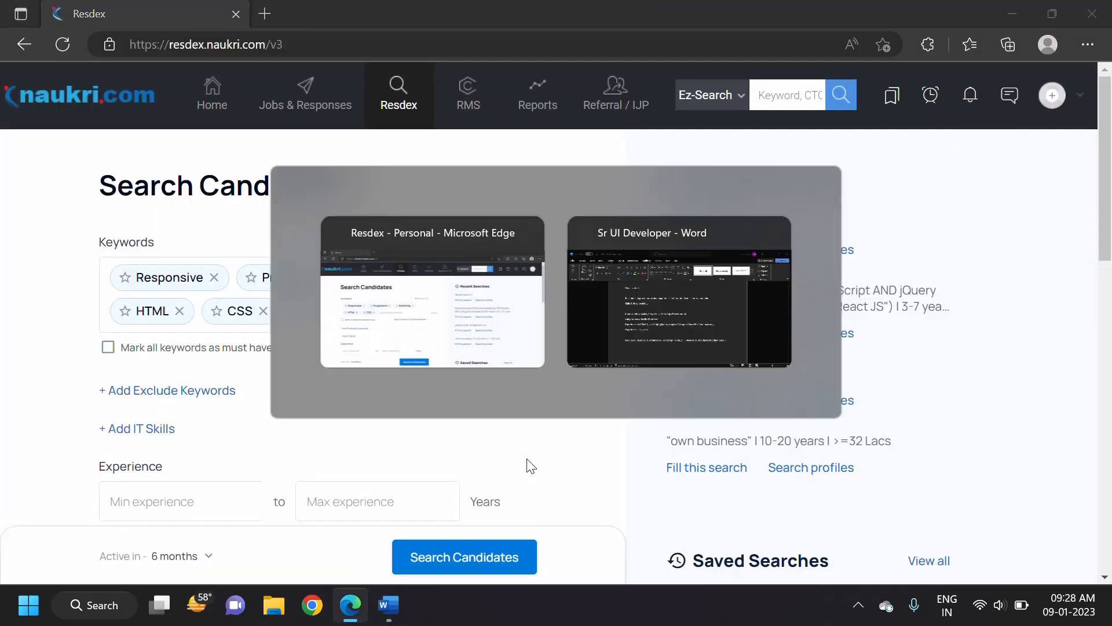
pyautogui.doubleClick(613, 447)
pyautogui.hotkey('ctrl', 'c')
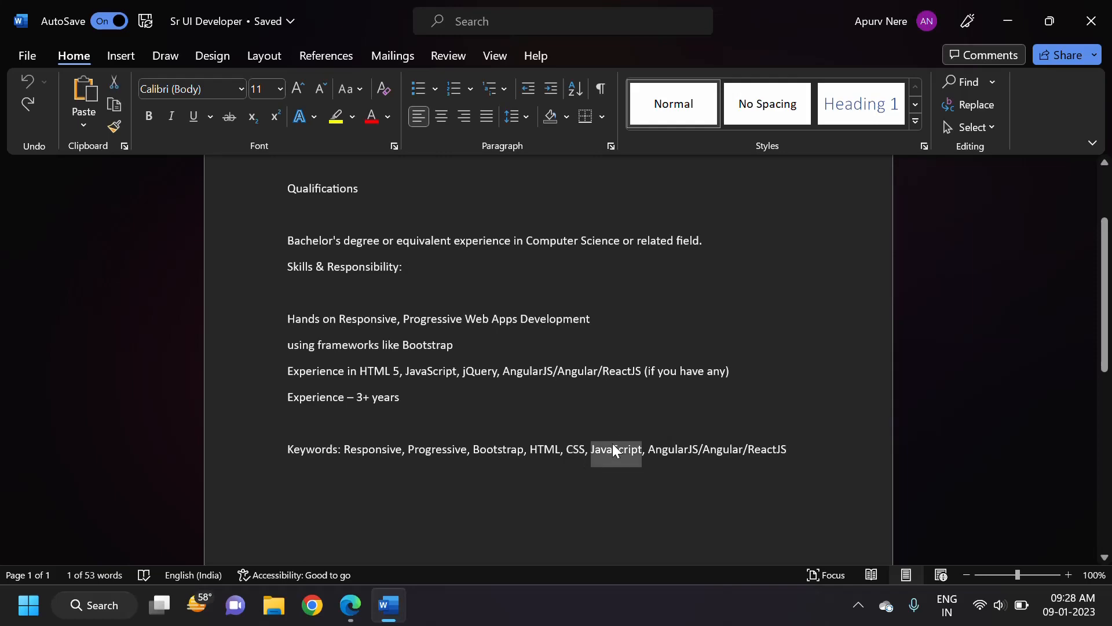
pyautogui.hotkey('alt', 'Tab')
pyautogui.hotkey('ctrl', 'v')
pyautogui.press('Return')
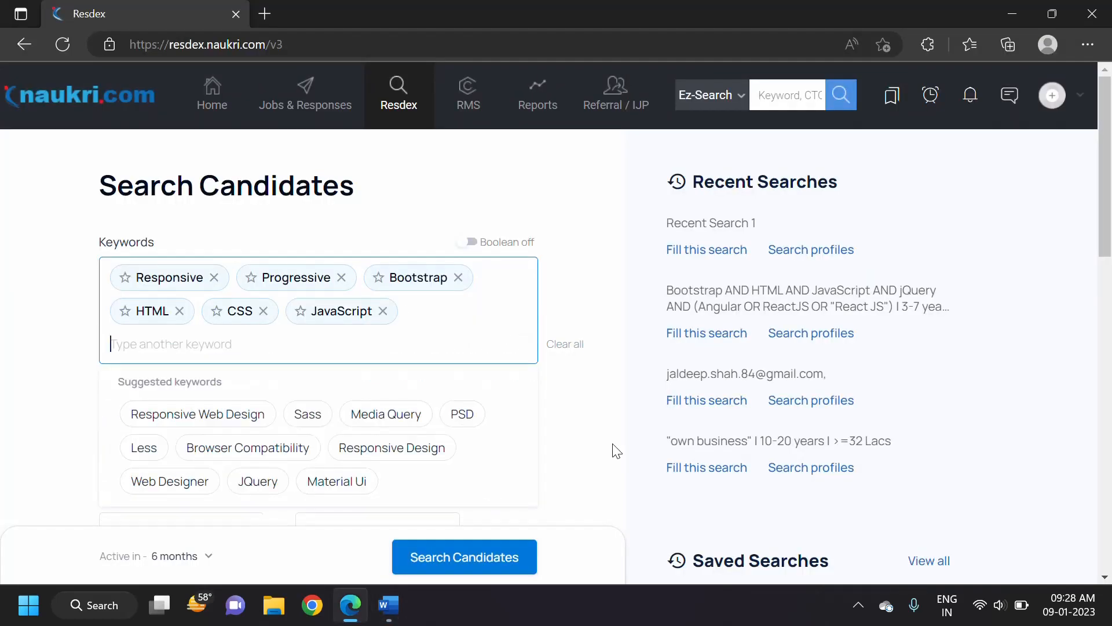
# Copy only "AngularJS" from the slash-separated frameworks in the Word Keywords line and add it as a Resdex search keyword
pyautogui.hotkey('alt', 'Tab')
pyautogui.click(687, 451)
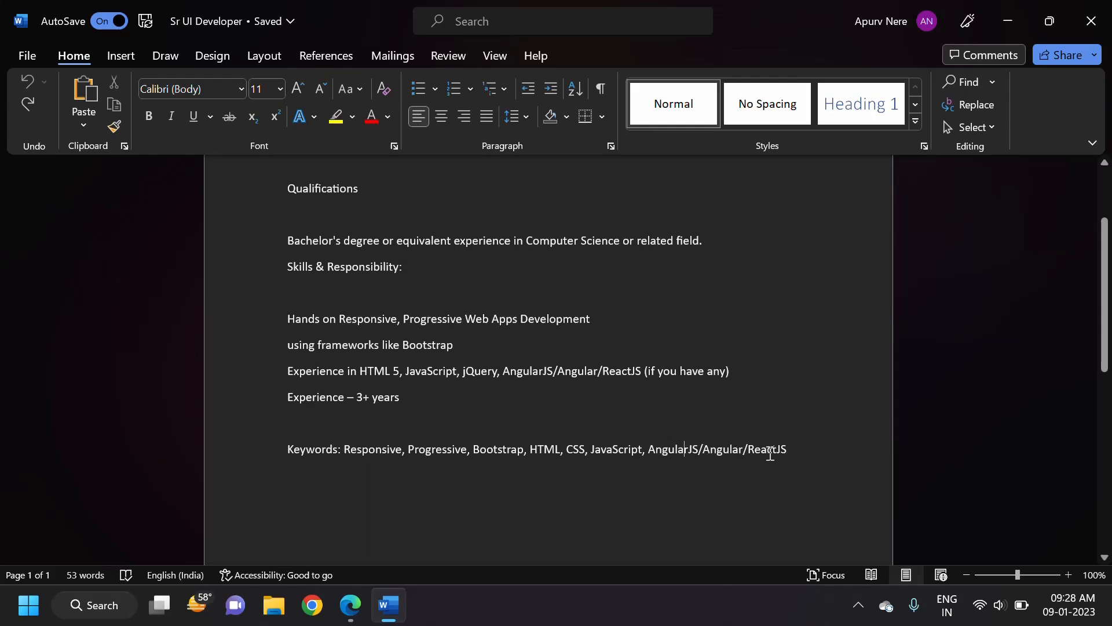
pyautogui.doubleClick(705, 451)
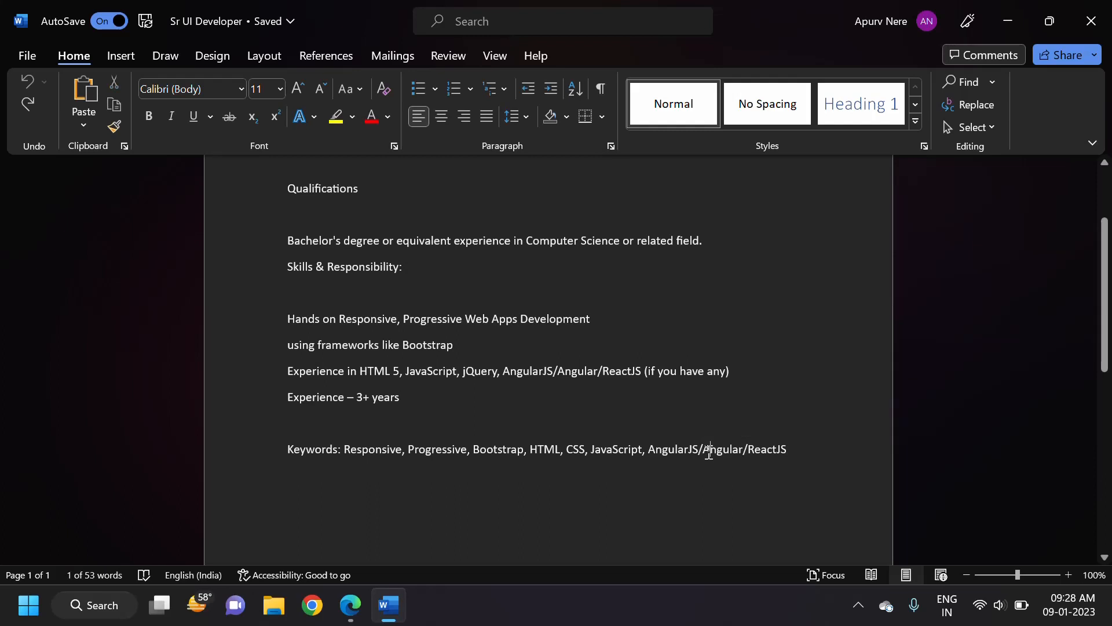
pyautogui.click(709, 451)
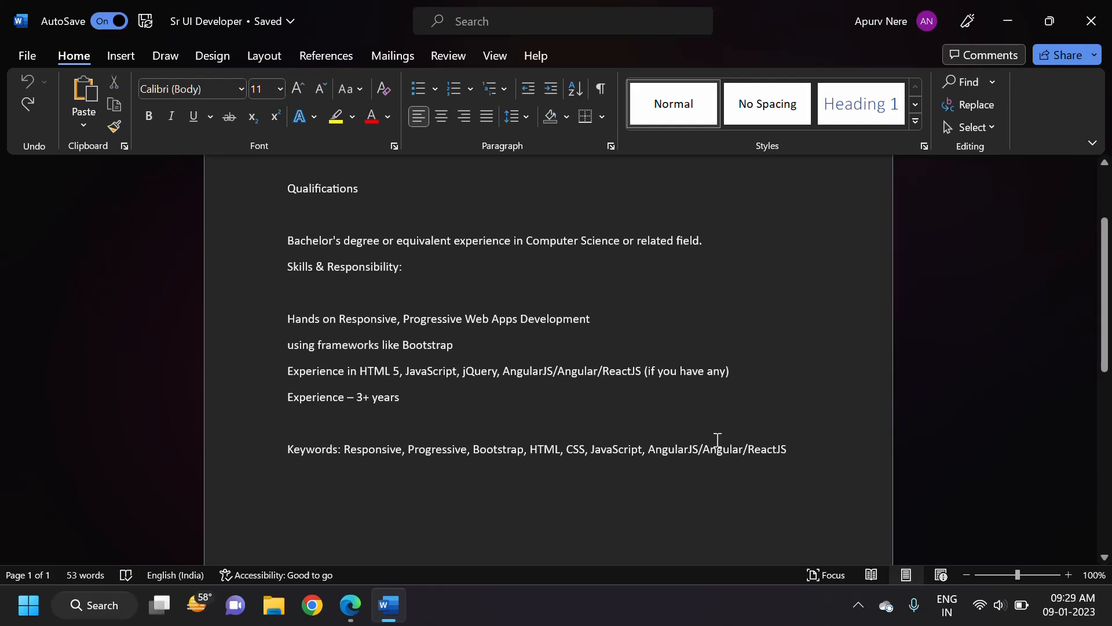
pyautogui.doubleClick(687, 454)
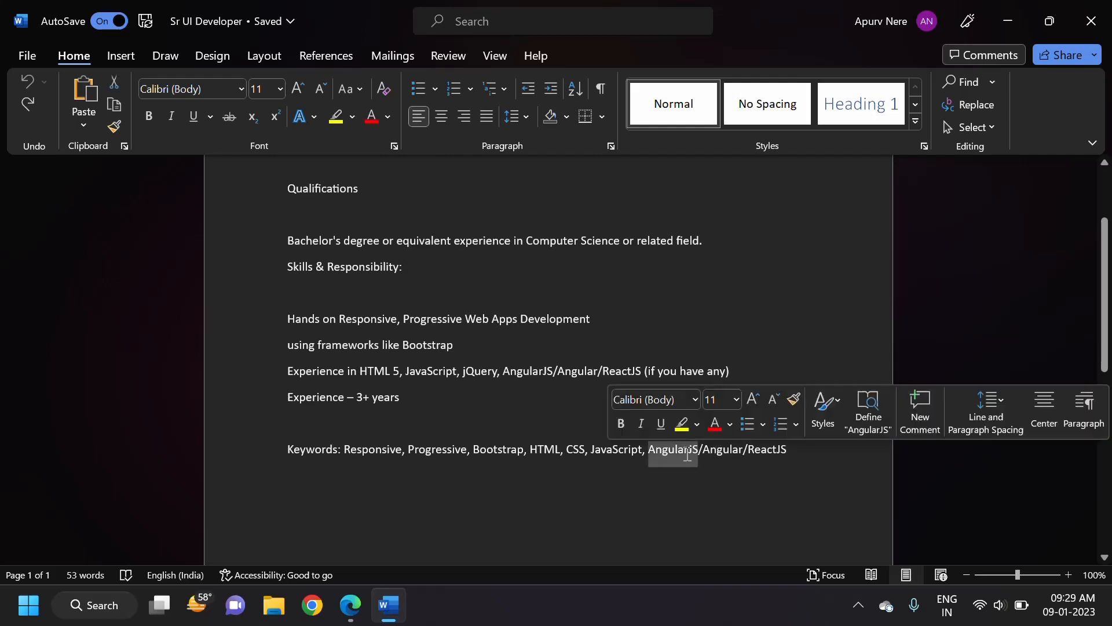
pyautogui.hotkey('ctrl', 'c')
pyautogui.hotkey('alt', 'Tab')
pyautogui.hotkey('ctrl', 'v')
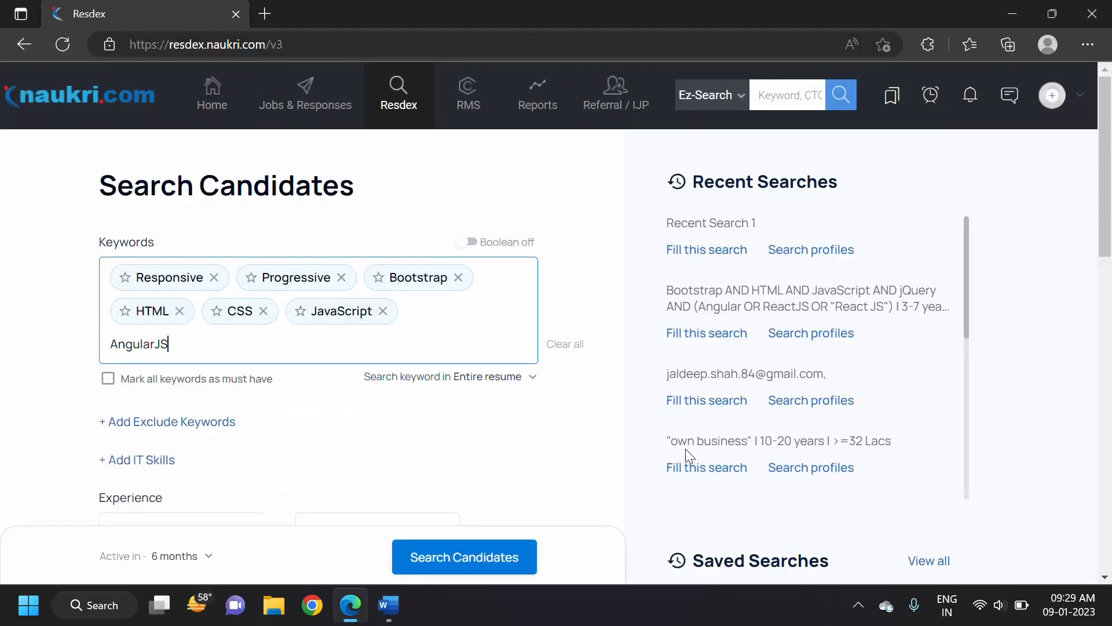
pyautogui.press('Return')
# Copy "Angular" from between the slashes in the Word Keywords line and enter it as a search keyword in Resdex
pyautogui.hotkey('alt', 'Tab')
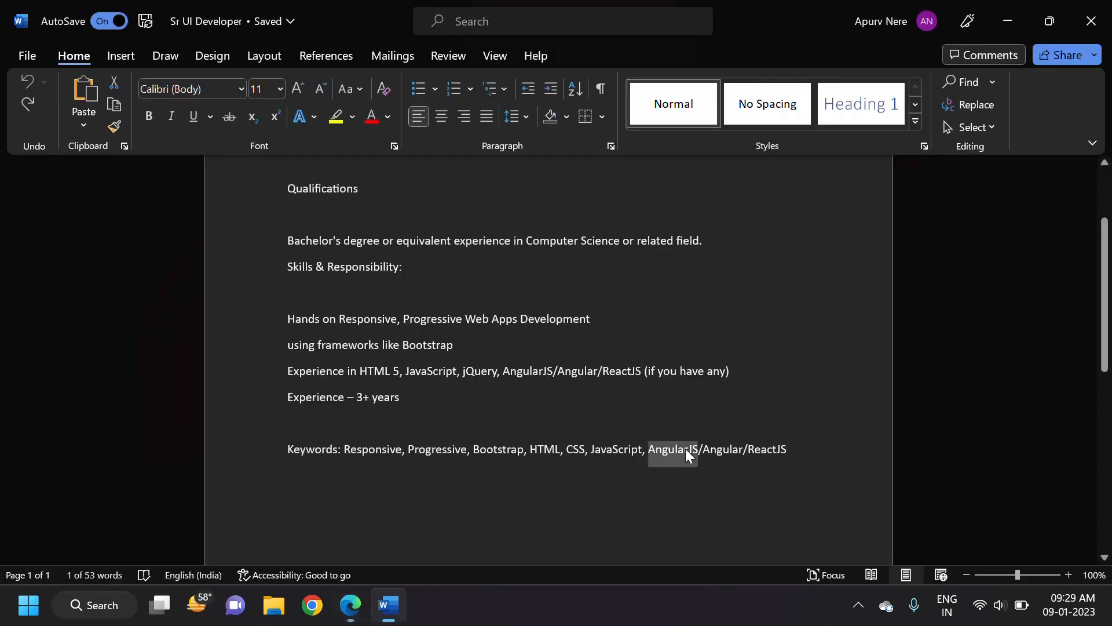
pyautogui.doubleClick(710, 448)
pyautogui.hotkey('ctrl', 'c')
pyautogui.hotkey('alt', 'Tab')
pyautogui.hotkey('ctrl', 'v')
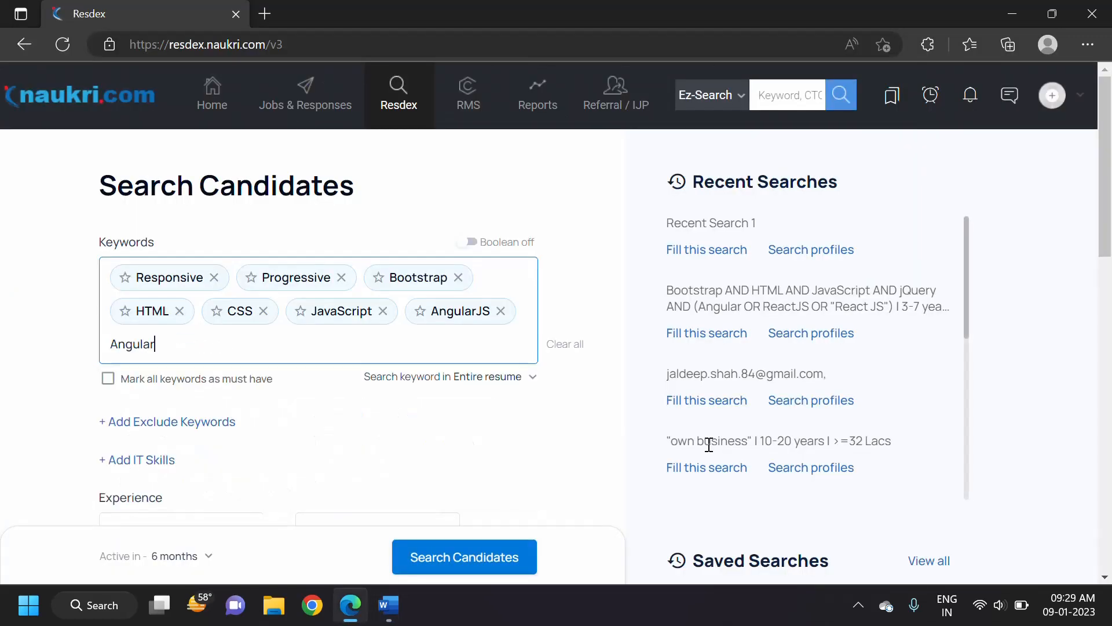
# Copy "ReactJS" from the end of the Word Keywords line and add it to the Resdex search keywords
pyautogui.hotkey('alt', 'Tab')
pyautogui.doubleClick(760, 448)
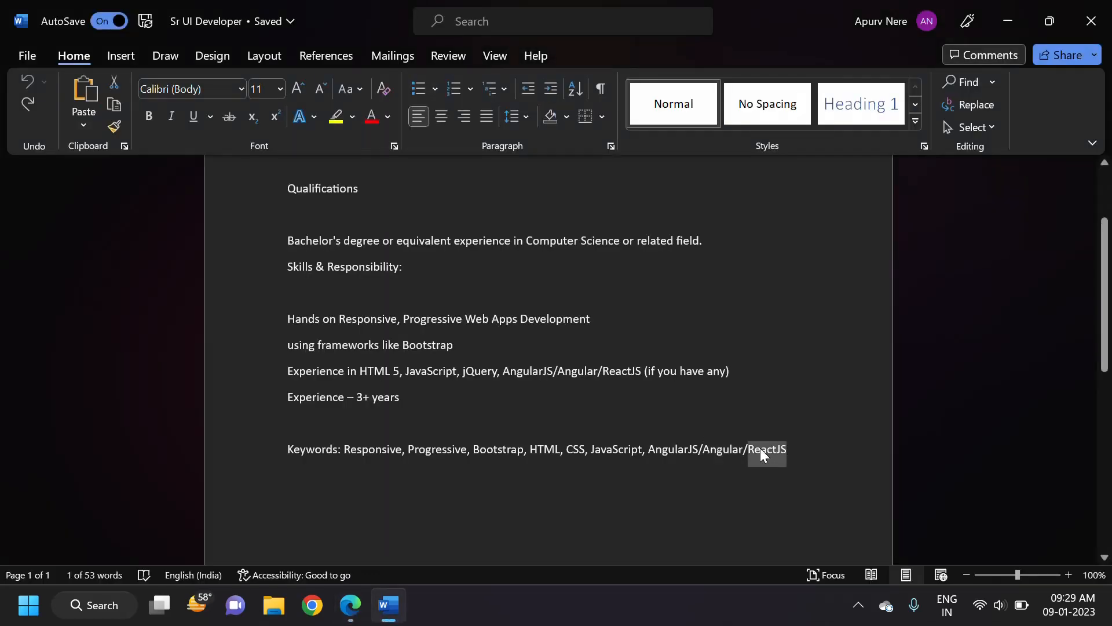
pyautogui.hotkey('ctrl', 'c')
pyautogui.hotkey('alt', 'Tab')
pyautogui.hotkey('ctrl', 'v')
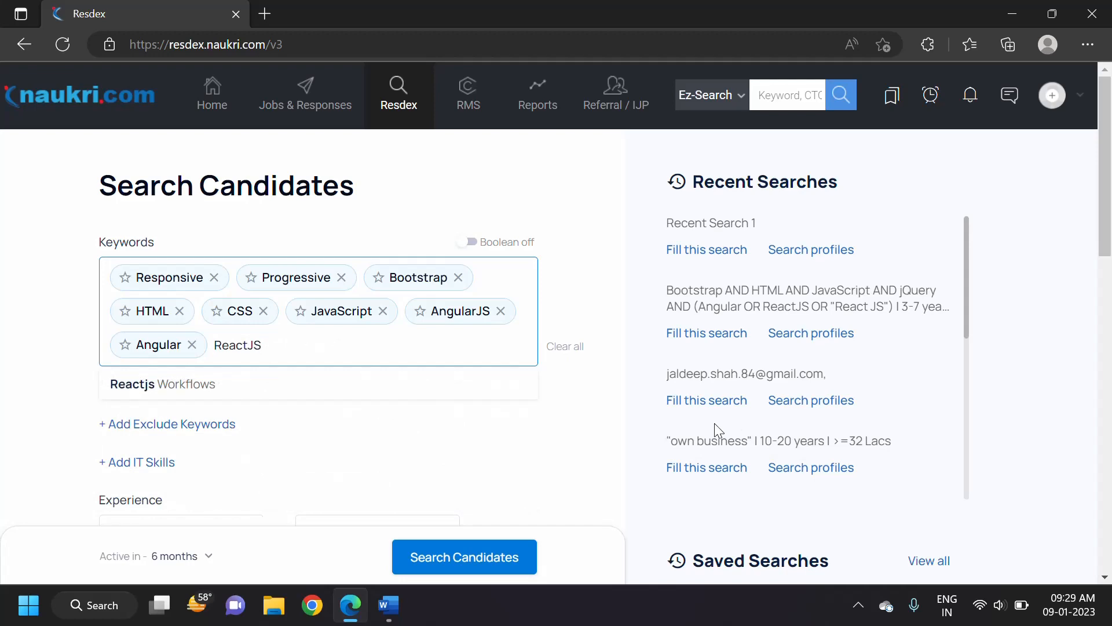
pyautogui.hotkey('alt', 'Tab')
pyautogui.click(714, 423)
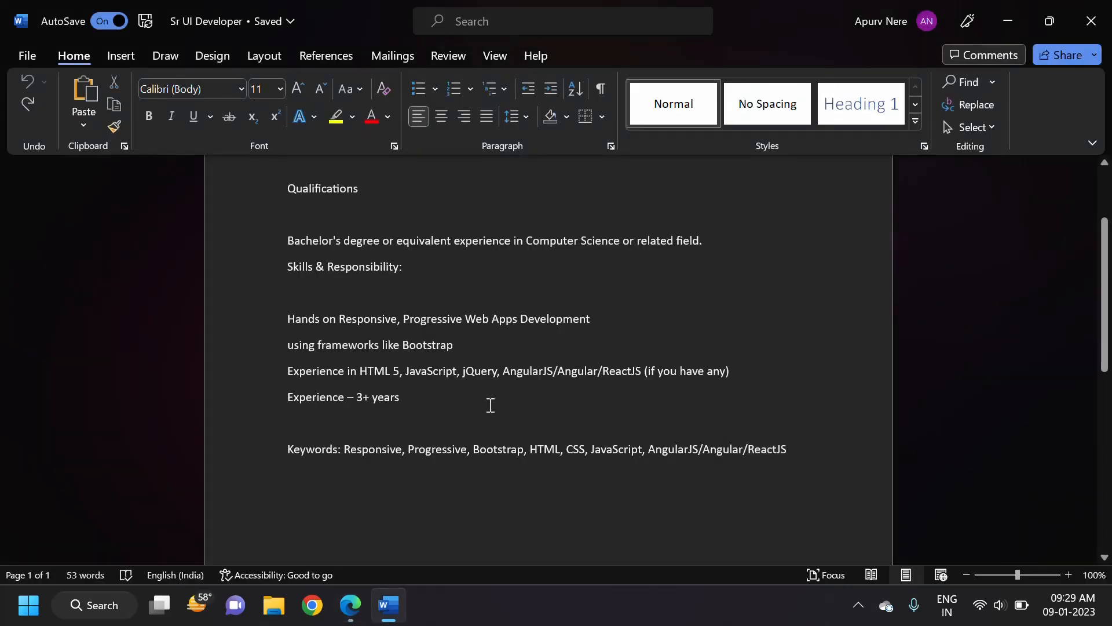
pyautogui.hotkey('alt', 'Tab')
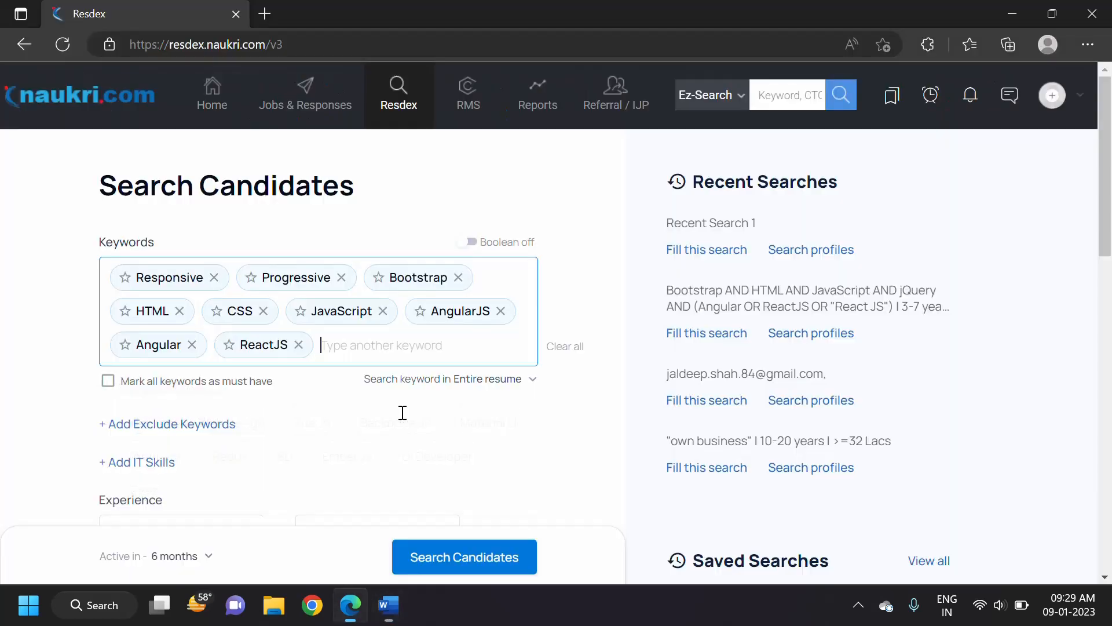
# Review the Word Keywords line, then mark Responsive, Progressive, Bootstrap, HTML, CSS and JavaScript as must-have keywords in Resdex
pyautogui.hotkey('alt', 'Tab')
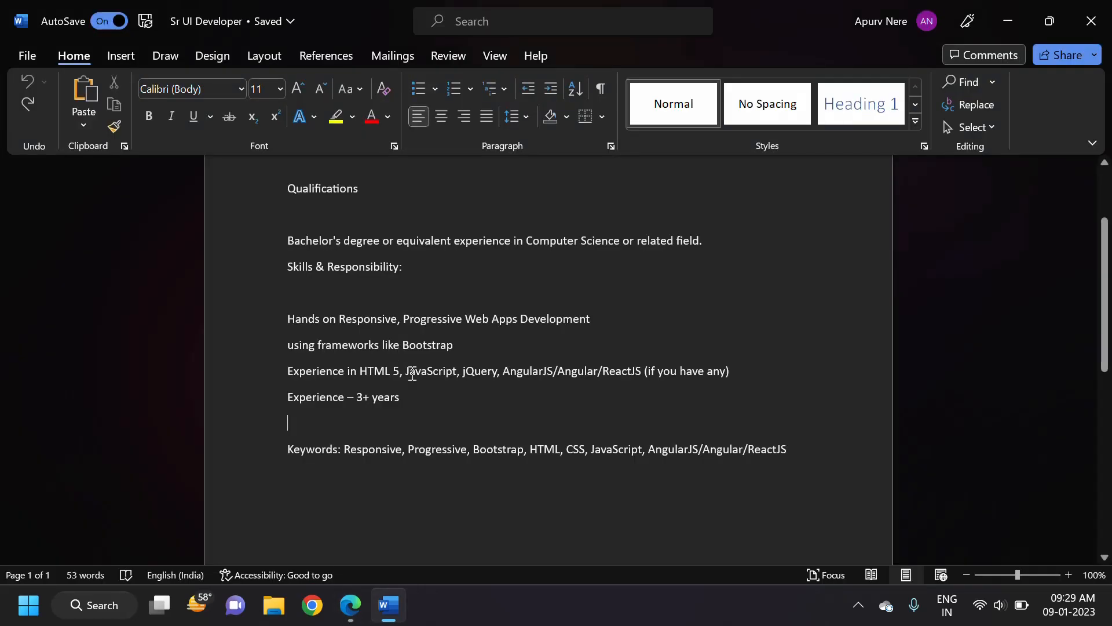
pyautogui.moveTo(349, 449); pyautogui.dragTo(634, 444)
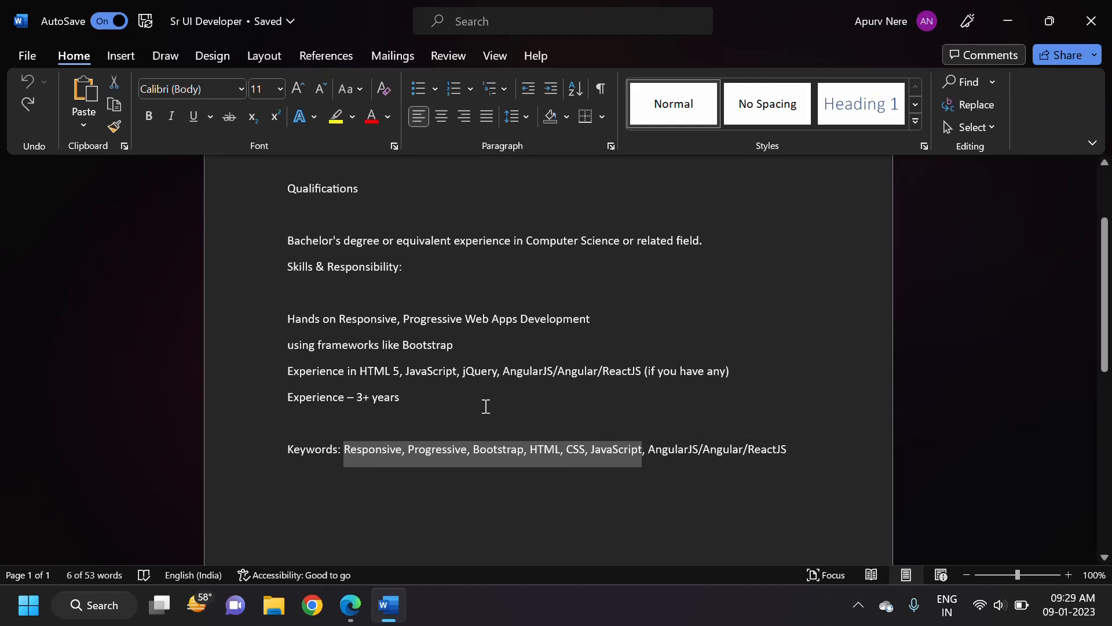
pyautogui.moveTo(648, 447); pyautogui.dragTo(773, 450)
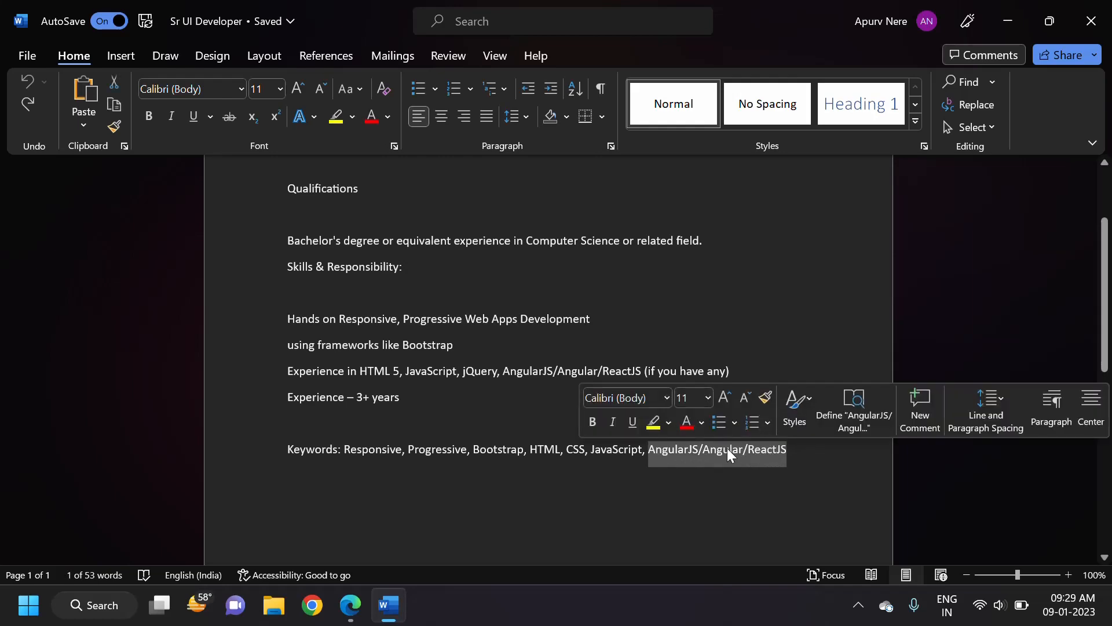
pyautogui.hotkey('alt', 'Tab')
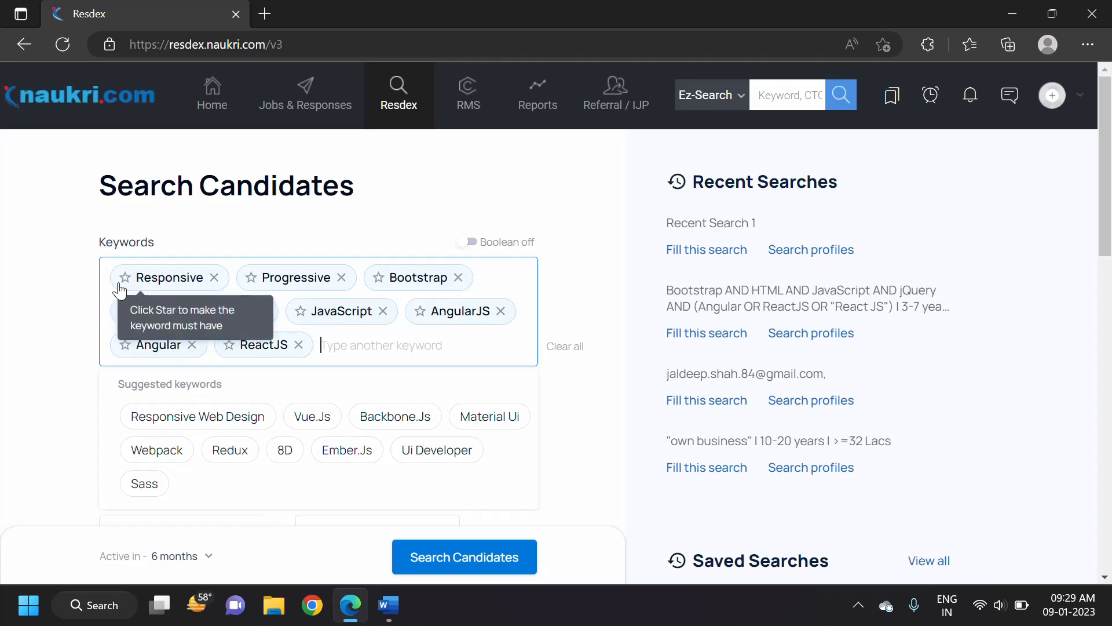
pyautogui.click(124, 281)
pyautogui.click(124, 279)
pyautogui.click(250, 279)
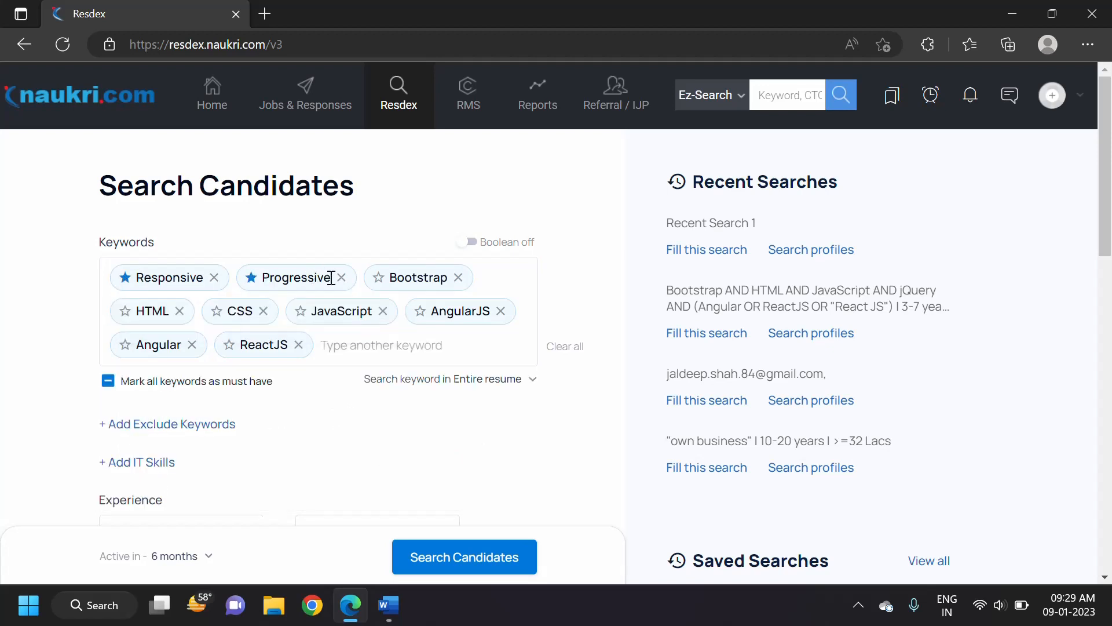
pyautogui.click(378, 277)
pyautogui.click(123, 314)
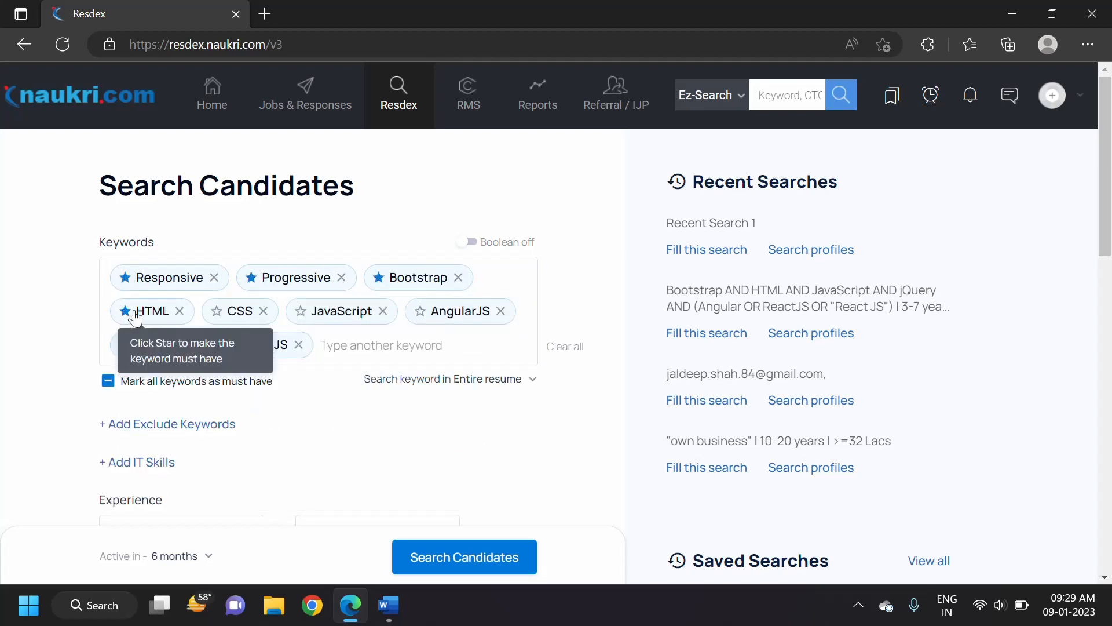
pyautogui.click(216, 311)
pyautogui.click(299, 313)
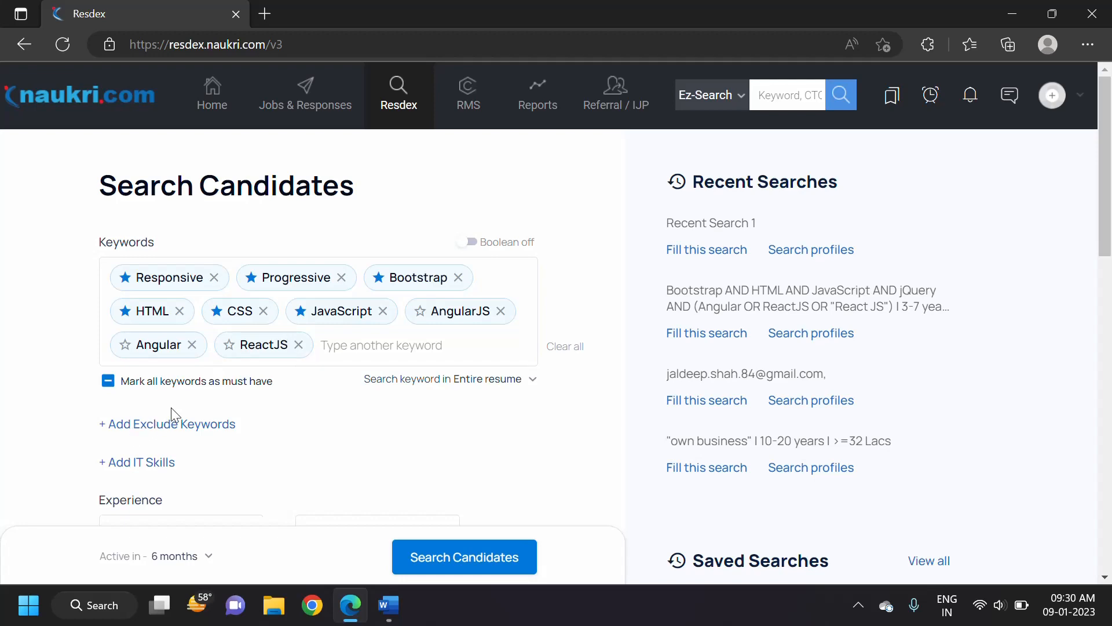
# Add the exclude keywords field to the candidate search form and make it ready for entry
pyautogui.scroll(-3, 328, 438)
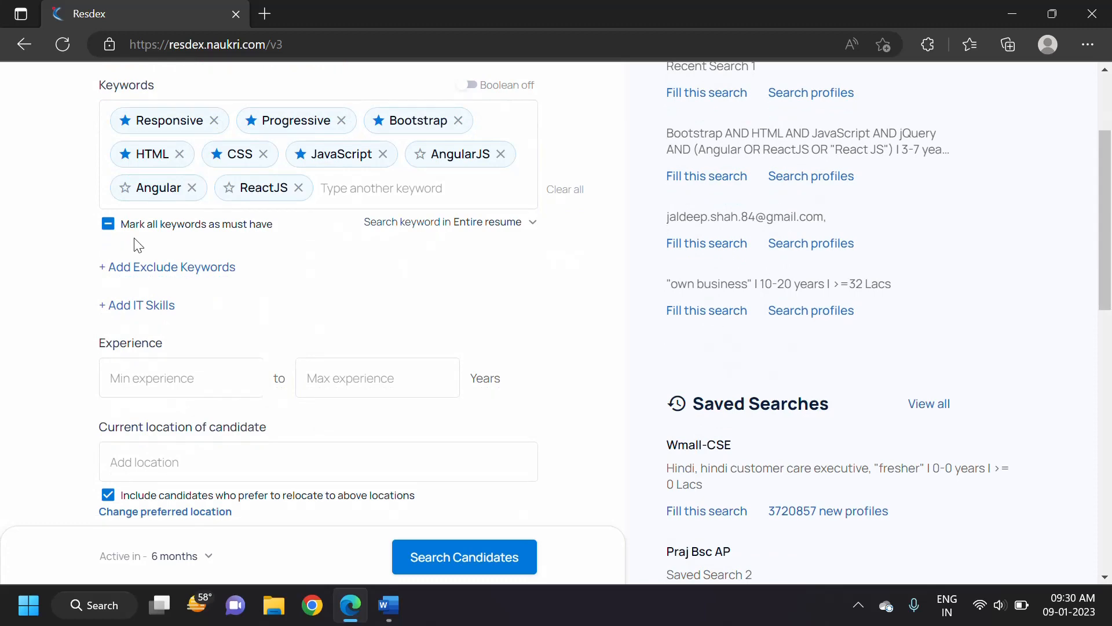
pyautogui.scroll(-1, 264, 298)
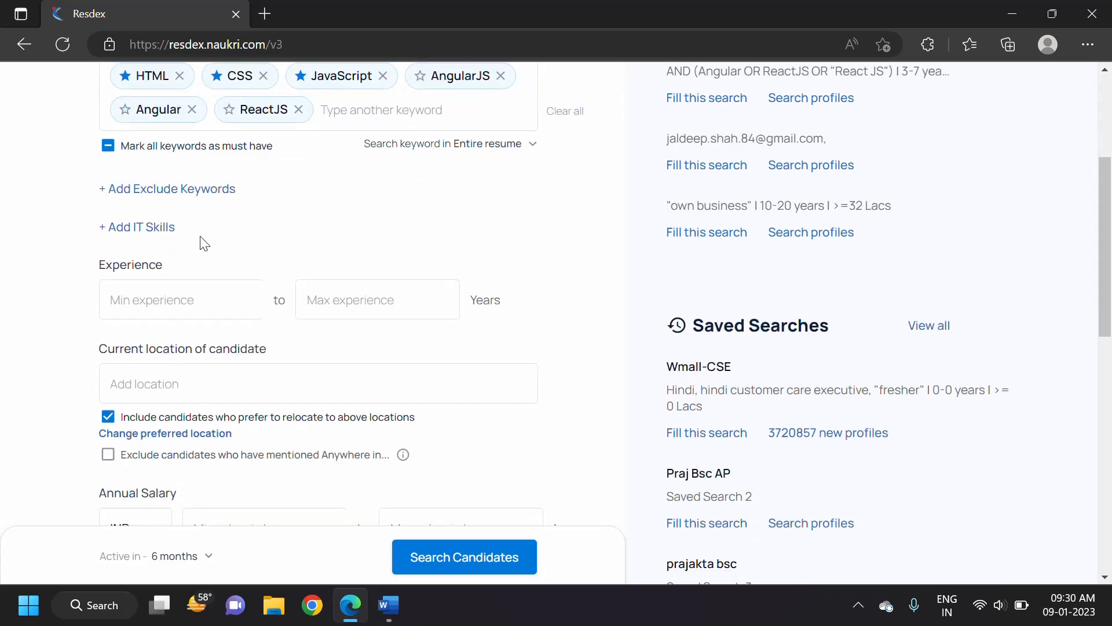
pyautogui.click(161, 191)
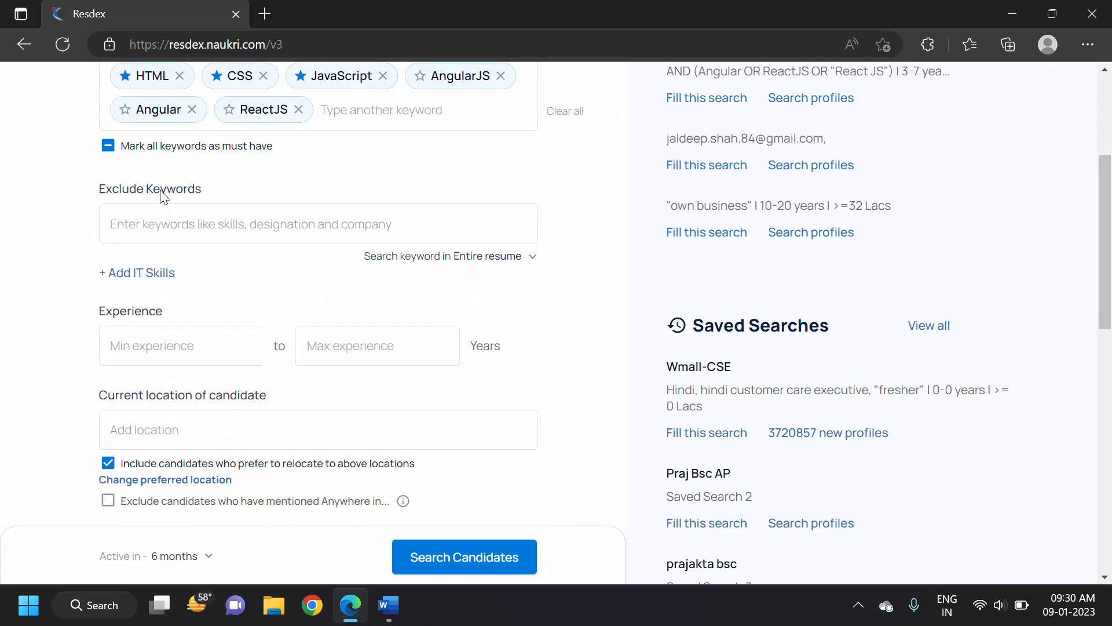
pyautogui.scroll(4, 179, 227)
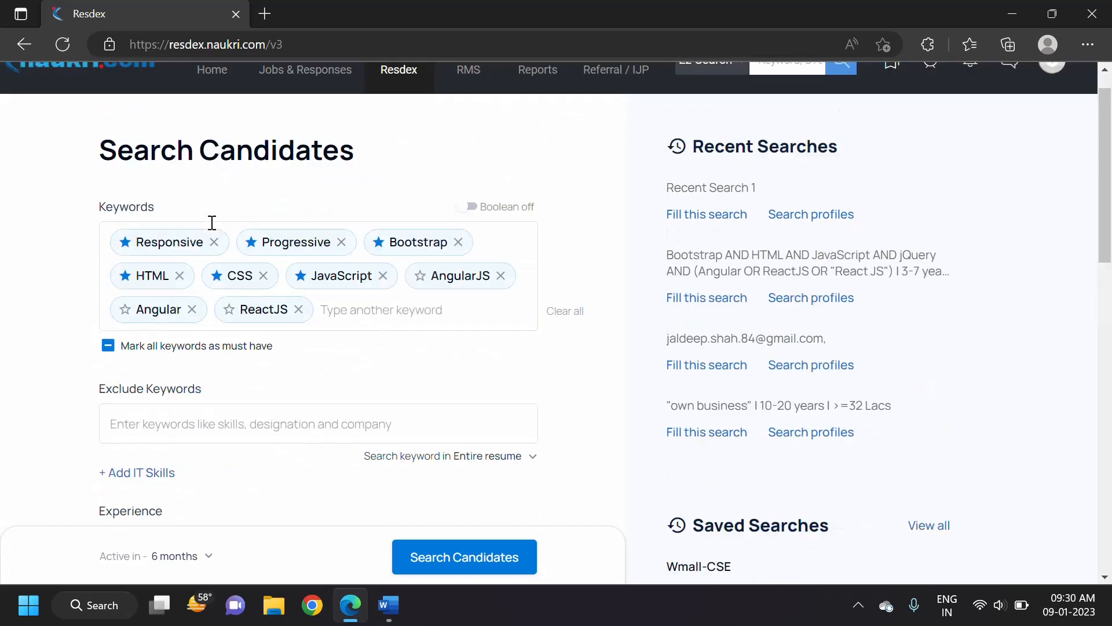
pyautogui.scroll(-2, 239, 278)
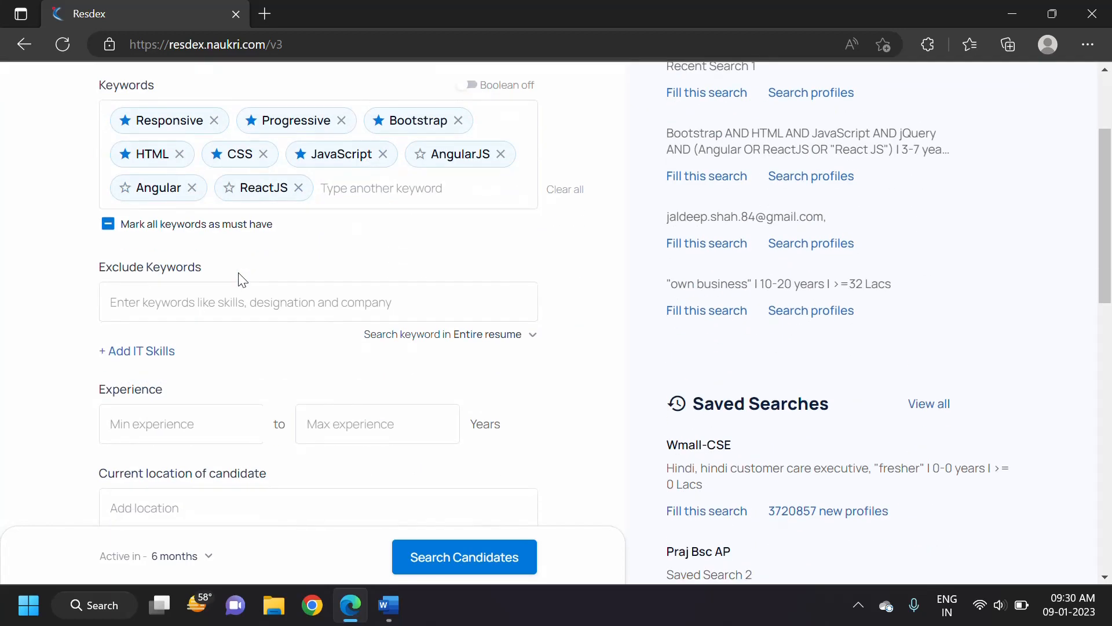
pyautogui.click(214, 296)
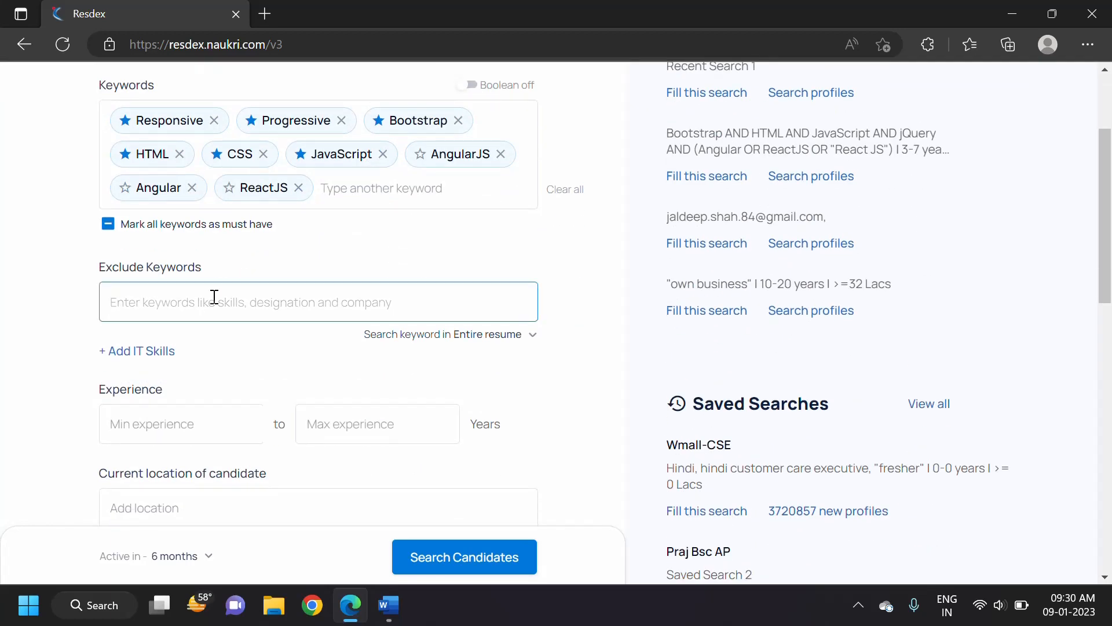
pyautogui.write('QA')
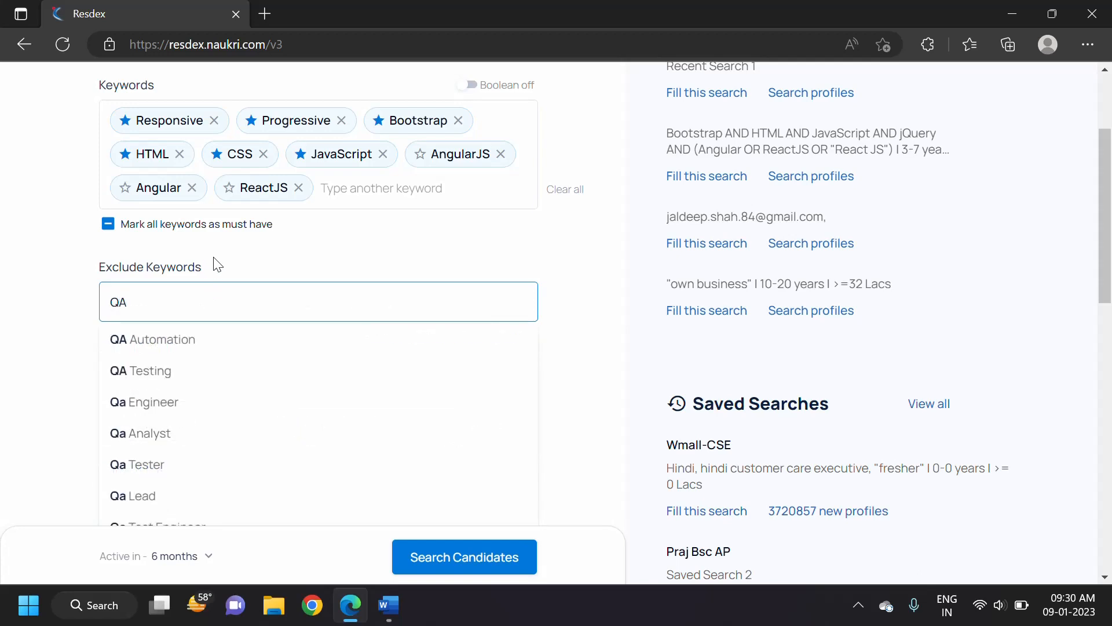
pyautogui.press('Return')
pyautogui.press('BackSpace')
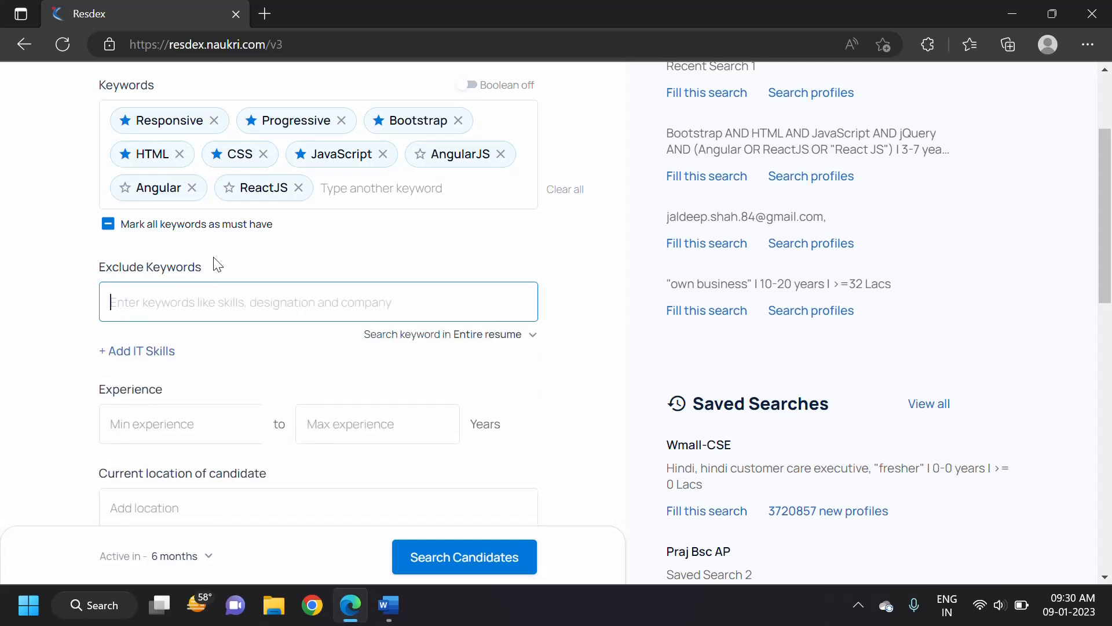
# Enter "Tester" as an exclude keyword
pyautogui.write('Tester')
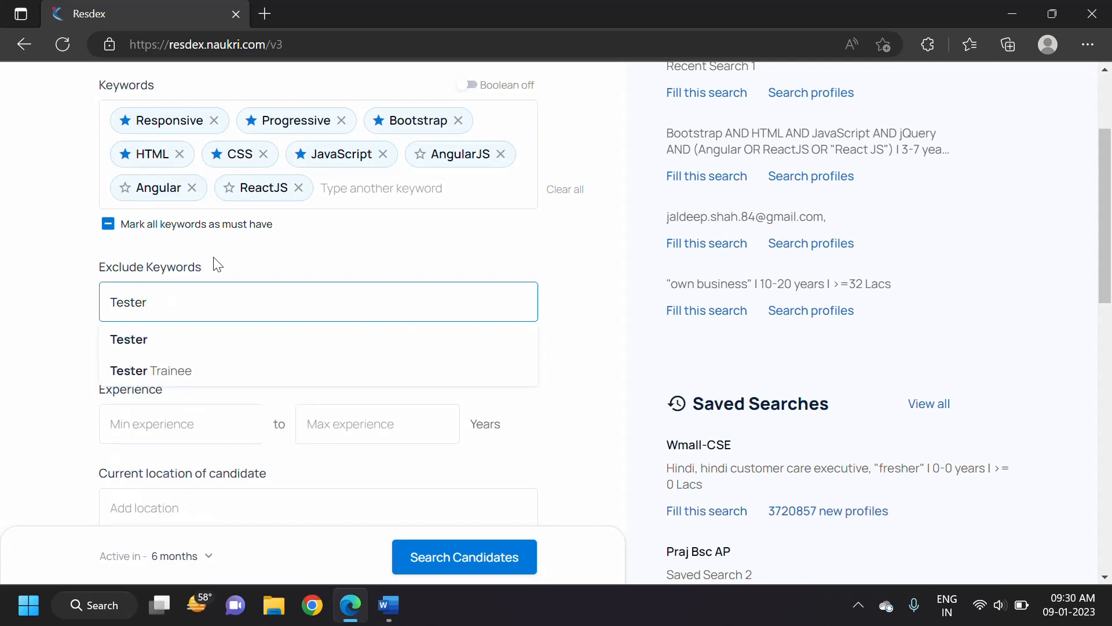
pyautogui.press('Return')
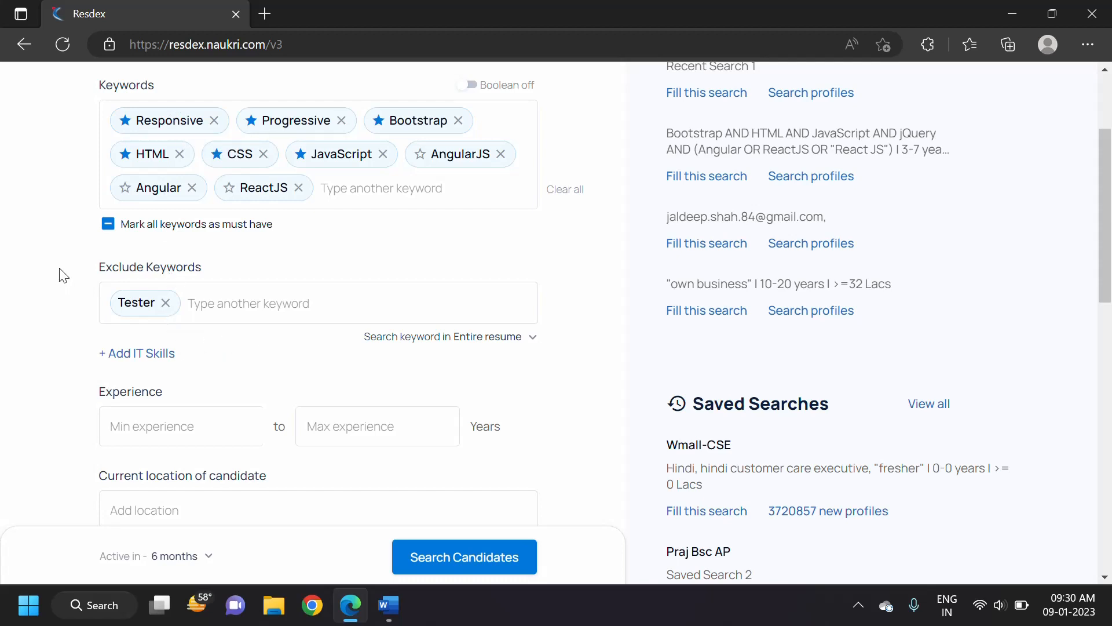
# Check the required experience in the Word job description and set the Resdex experience range to 3 to 7 years
pyautogui.scroll(-1, 61, 275)
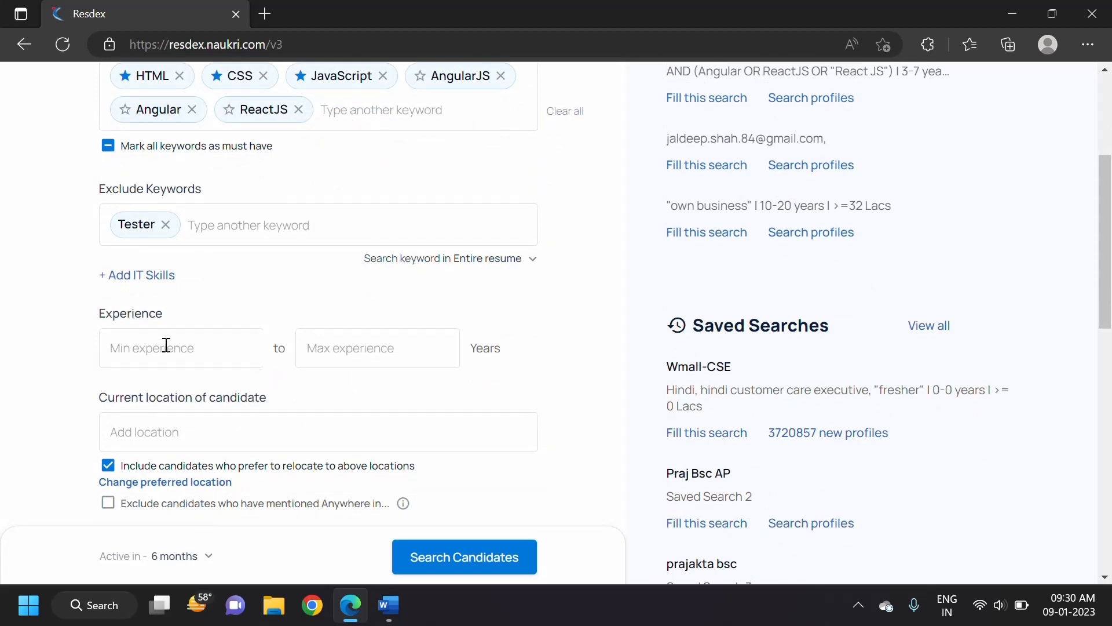
pyautogui.hotkey('alt', 'Tab')
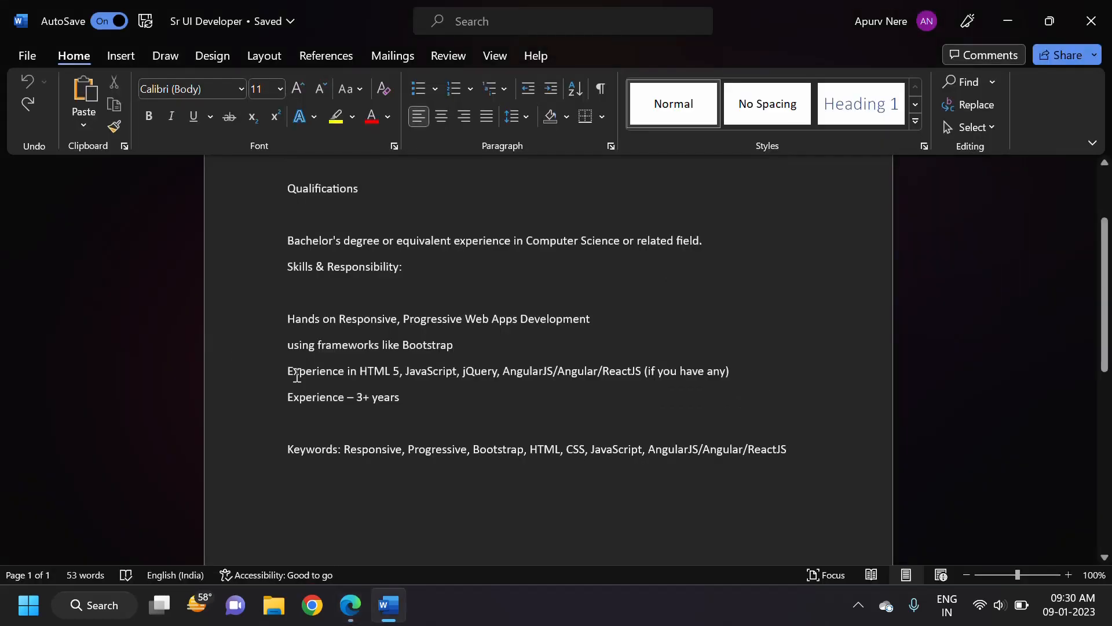
pyautogui.doubleClick(359, 398)
pyautogui.write('3')
pyautogui.hotkey('alt', 'Tab')
pyautogui.click(258, 349)
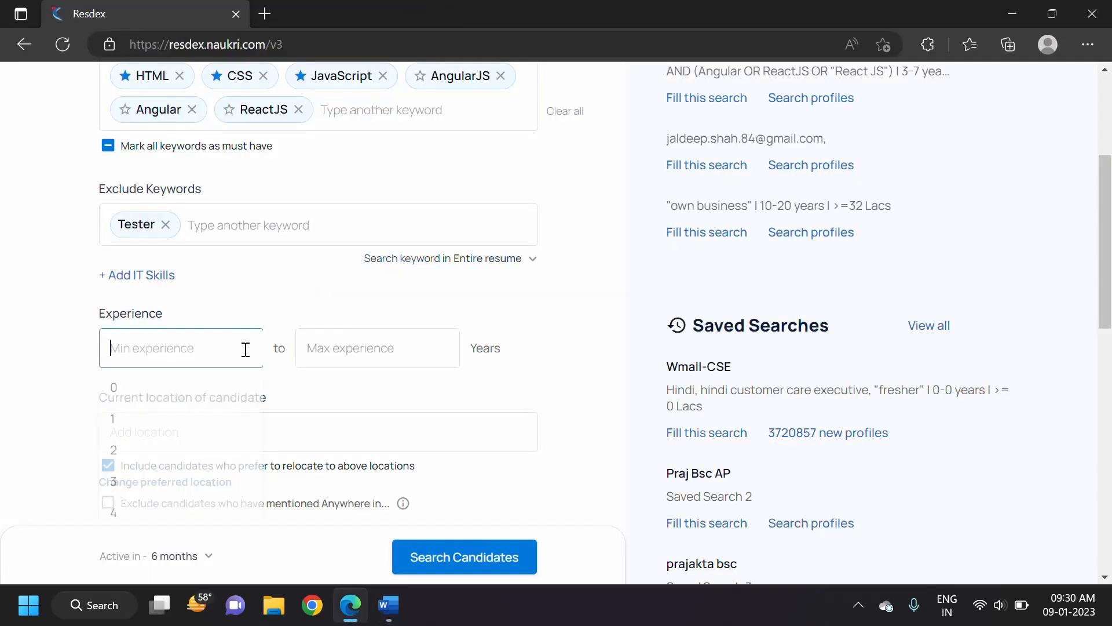
pyautogui.write('3')
pyautogui.click(328, 353)
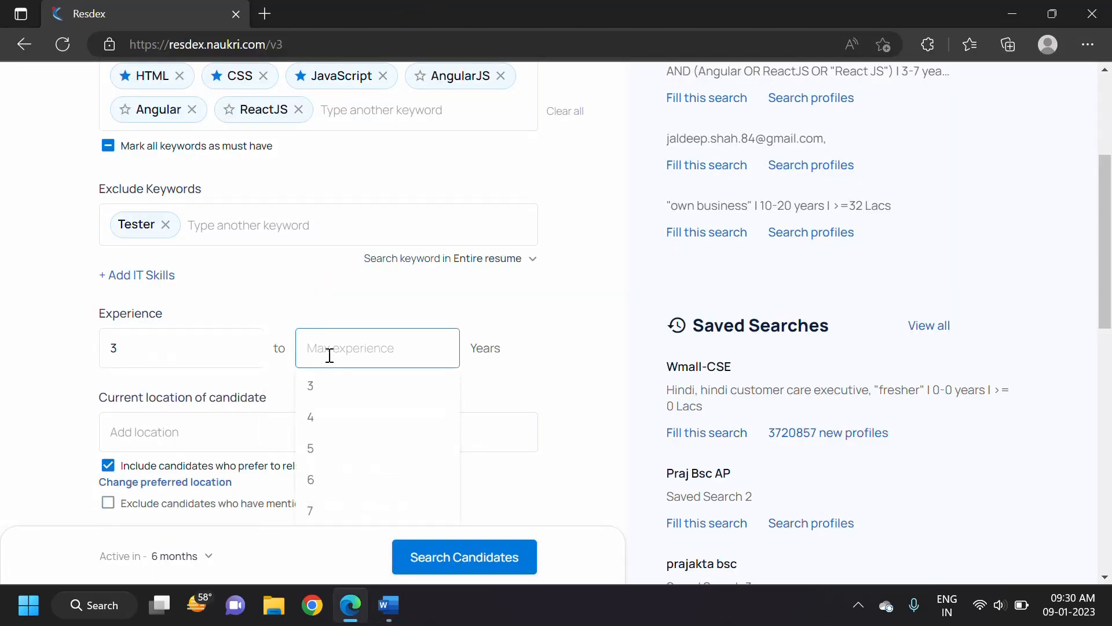
pyautogui.write('7')
pyautogui.click(314, 385)
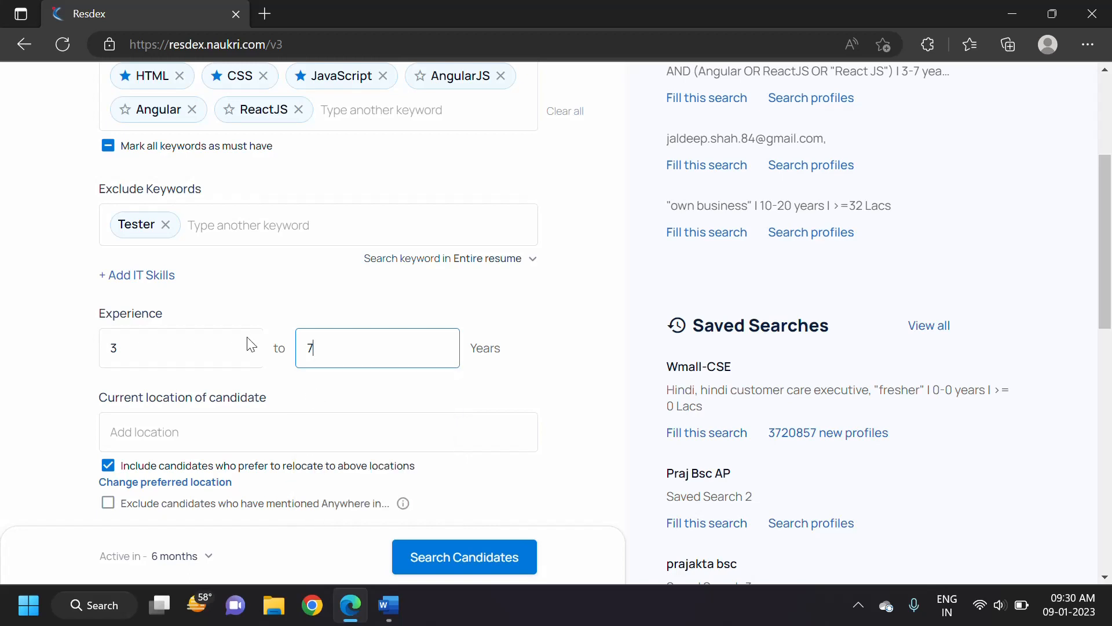
# Add Noida and Ahmedabad as the candidate's current locations
pyautogui.click(228, 430)
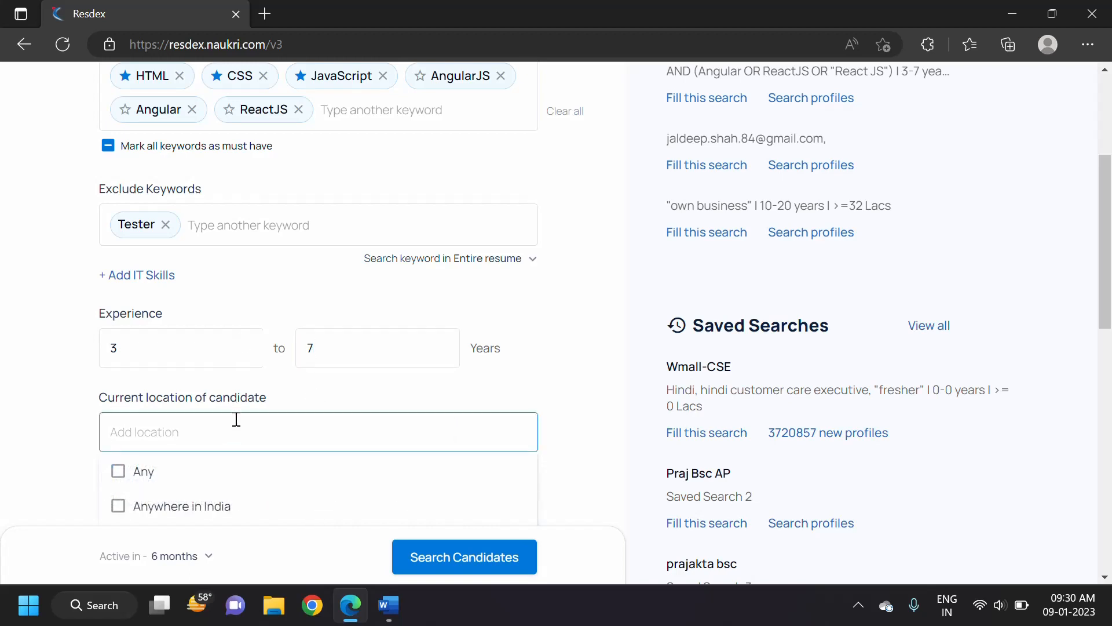
pyautogui.write('Noida')
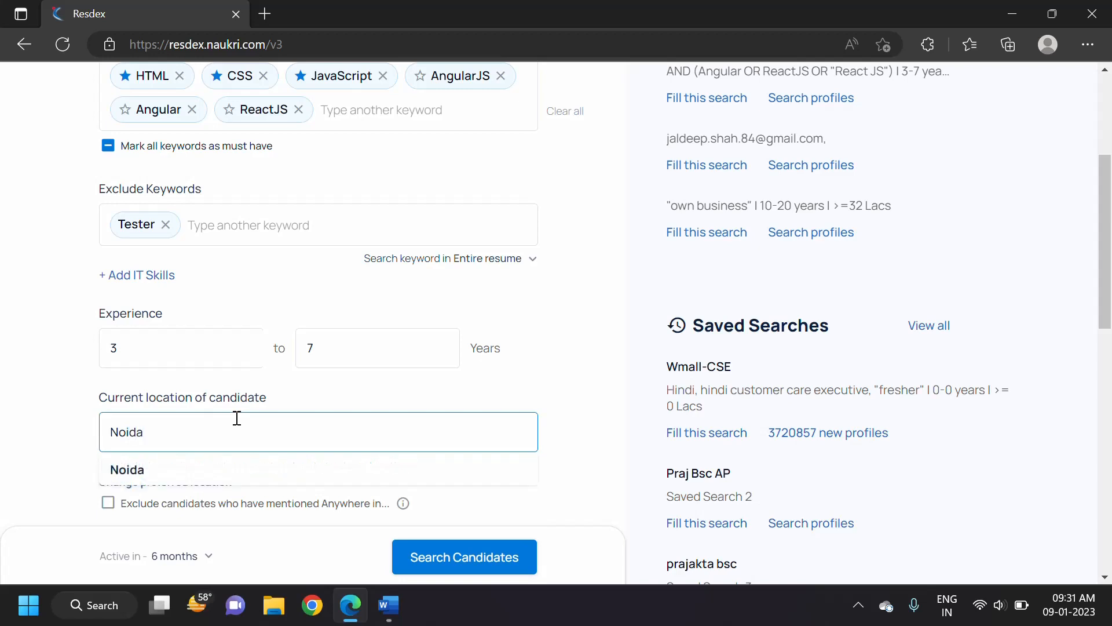
pyautogui.click(199, 476)
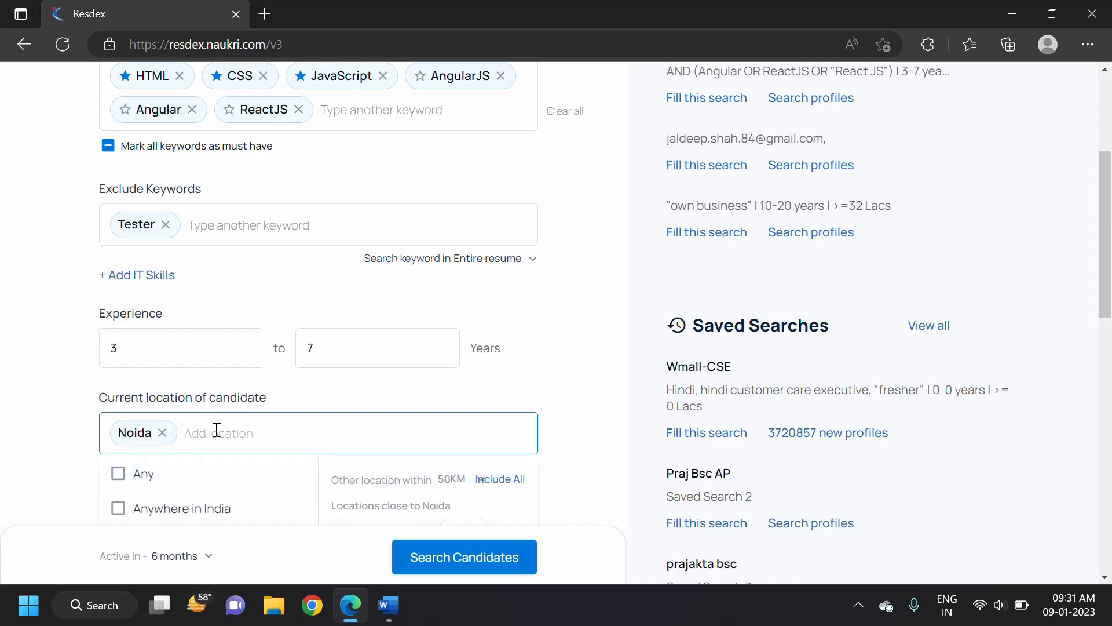
pyautogui.write('Ahmed')
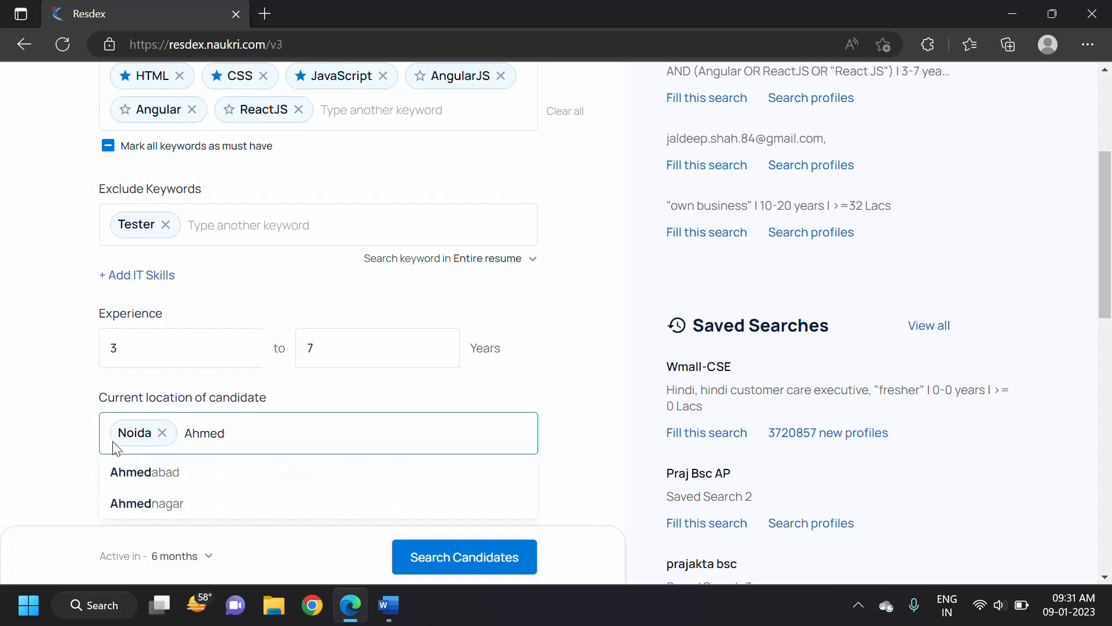
pyautogui.click(118, 470)
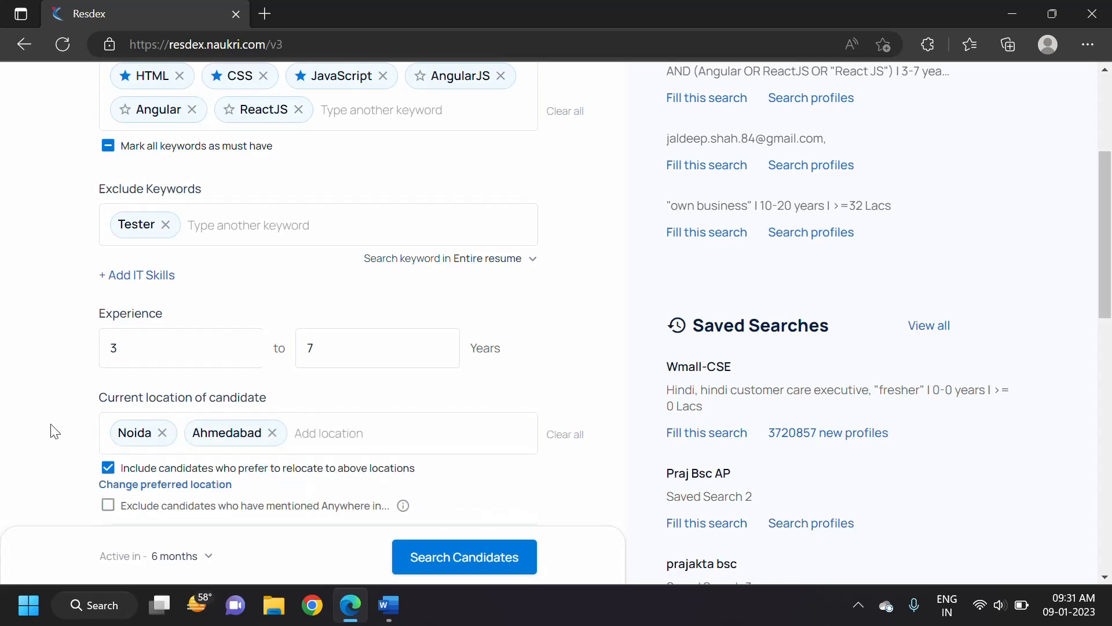
# Enable the location option that excludes candidates who have mentioned "Anywhere in...", keeping relocation candidates included
pyautogui.scroll(-2, 348, 463)
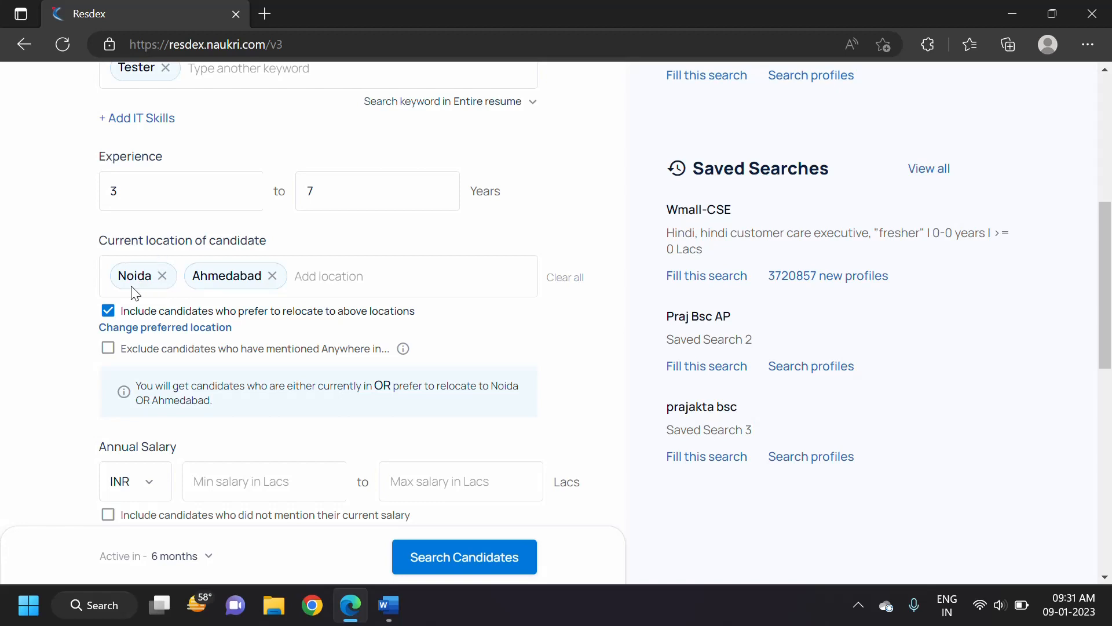
pyautogui.click(109, 349)
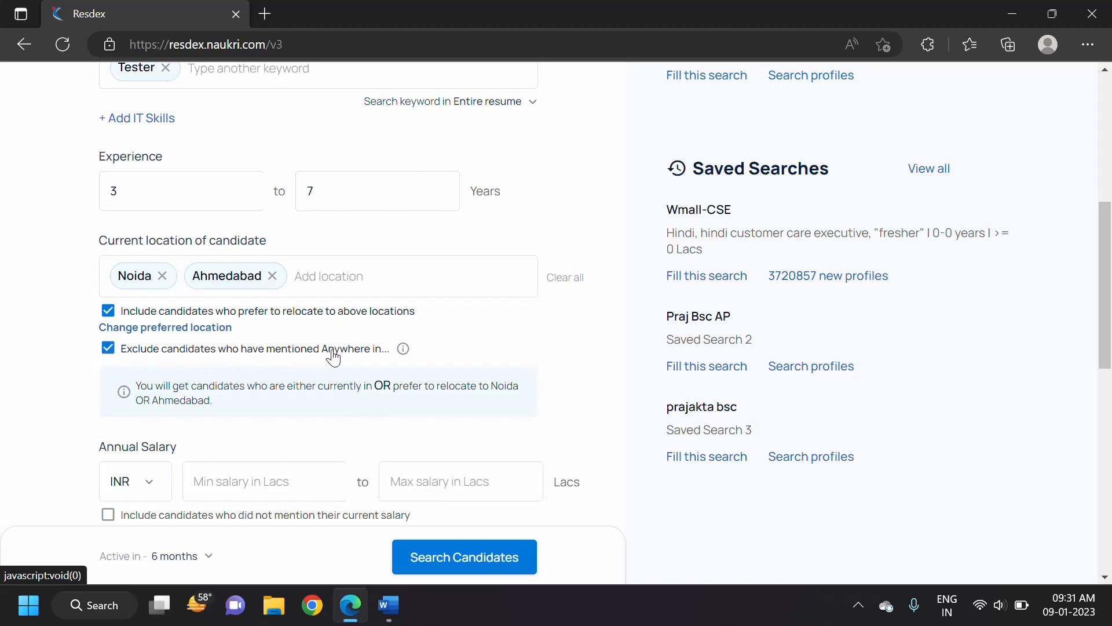
pyautogui.moveTo(402, 353)
pyautogui.click(120, 351)
pyautogui.click(120, 351)
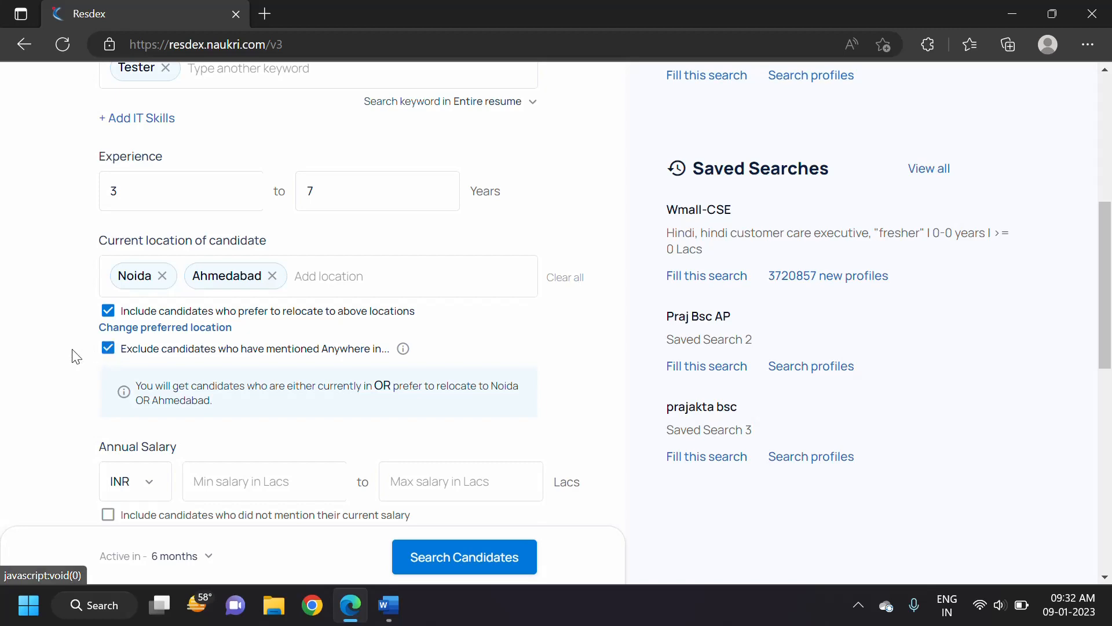
pyautogui.scroll(-2, 78, 350)
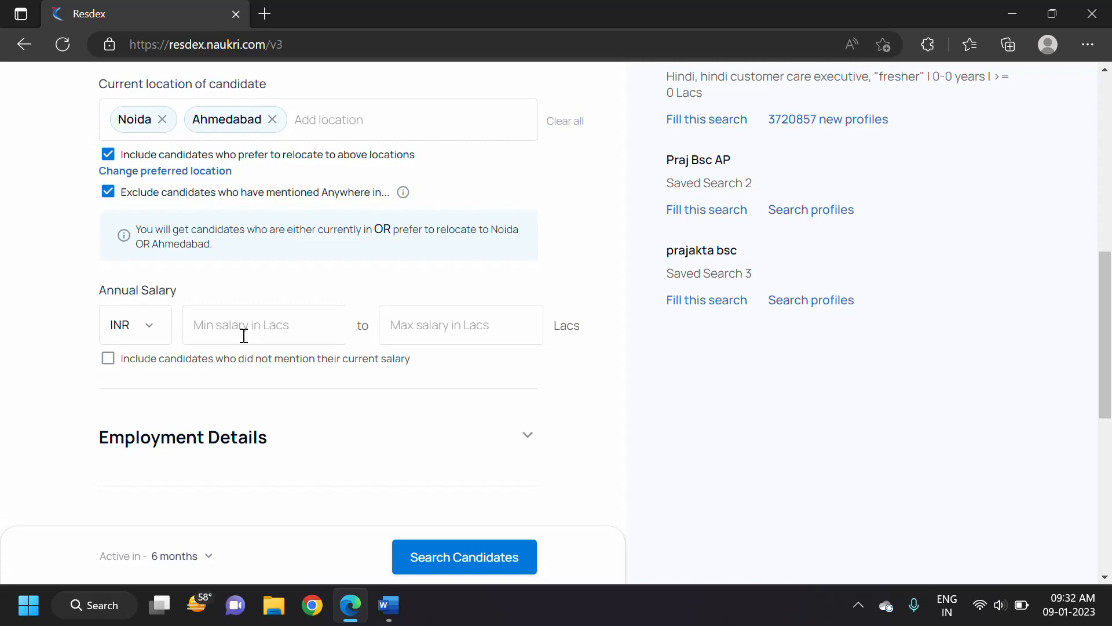
# Set the annual salary range to INR 4 to 10 lacs
pyautogui.click(244, 336)
pyautogui.write('4')
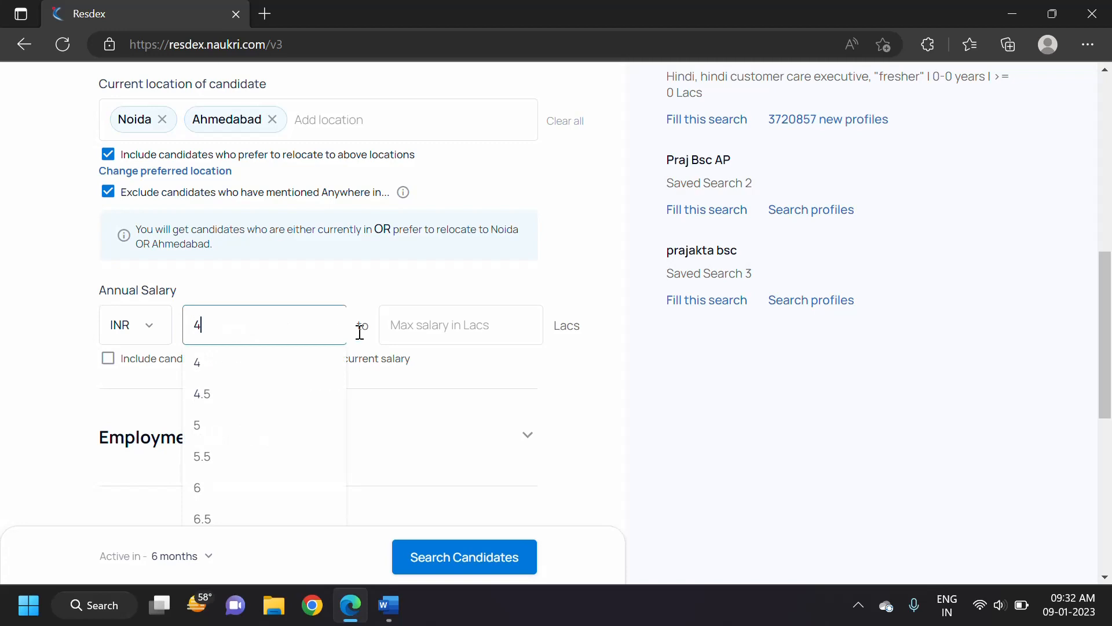
pyautogui.click(454, 324)
pyautogui.write('10')
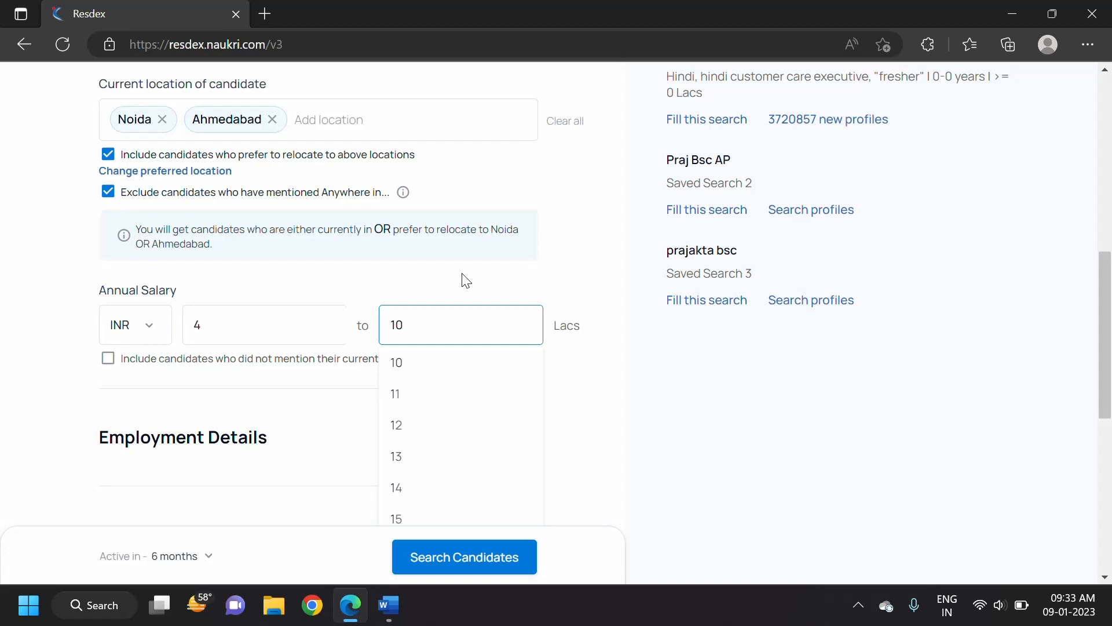
pyautogui.click(397, 359)
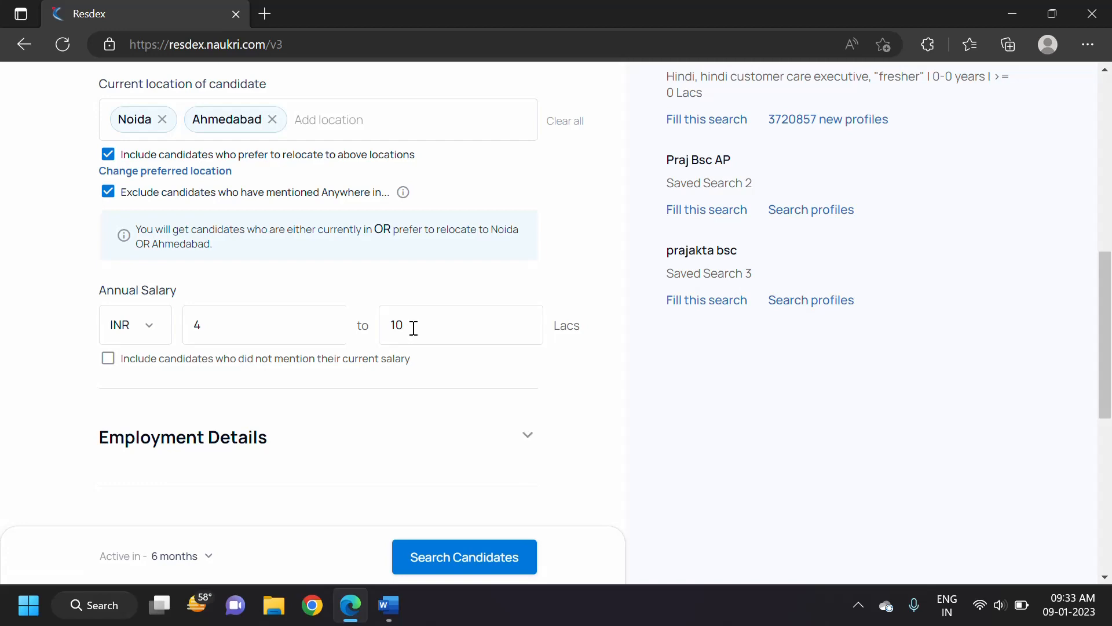
pyautogui.click(227, 327)
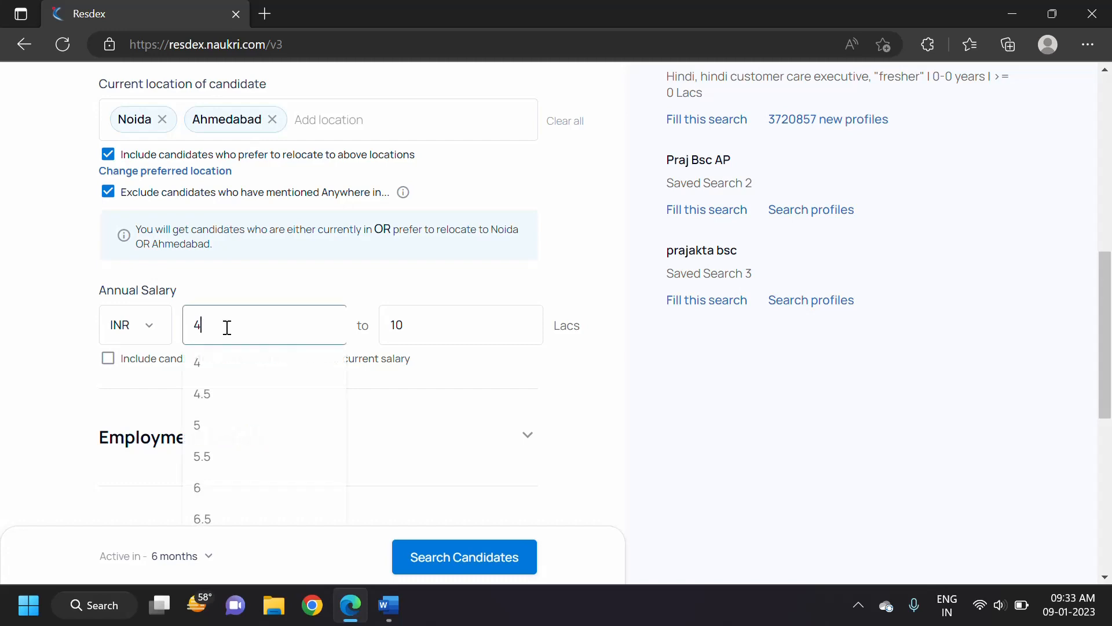
pyautogui.click(423, 330)
pyautogui.click(451, 290)
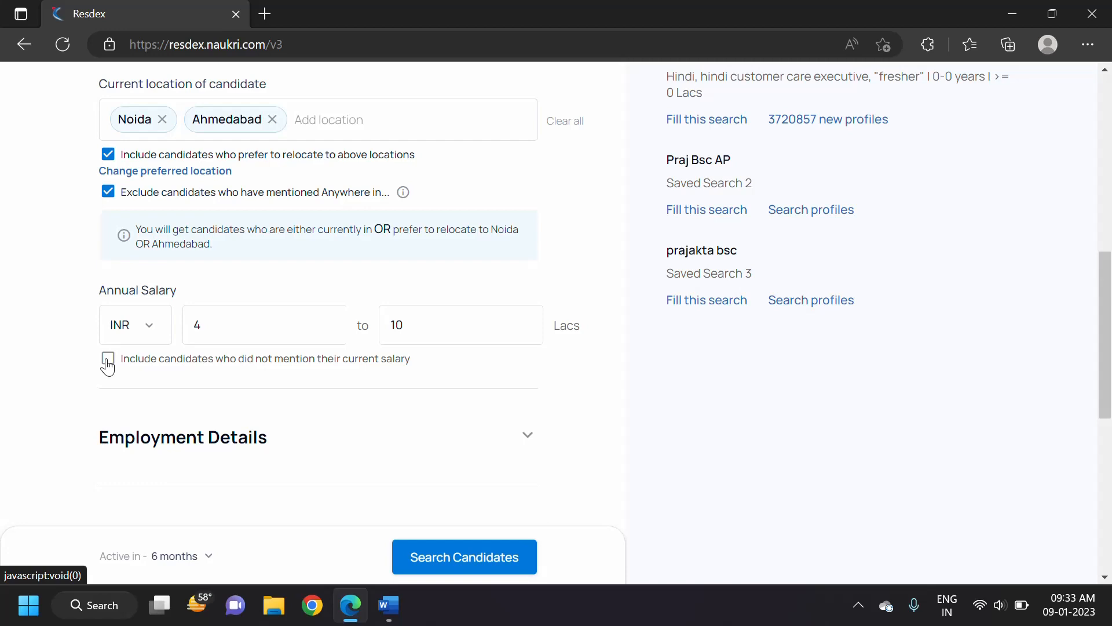
# Expand the employment details and add Engineering - Software & QA as the department
pyautogui.scroll(-1, 255, 347)
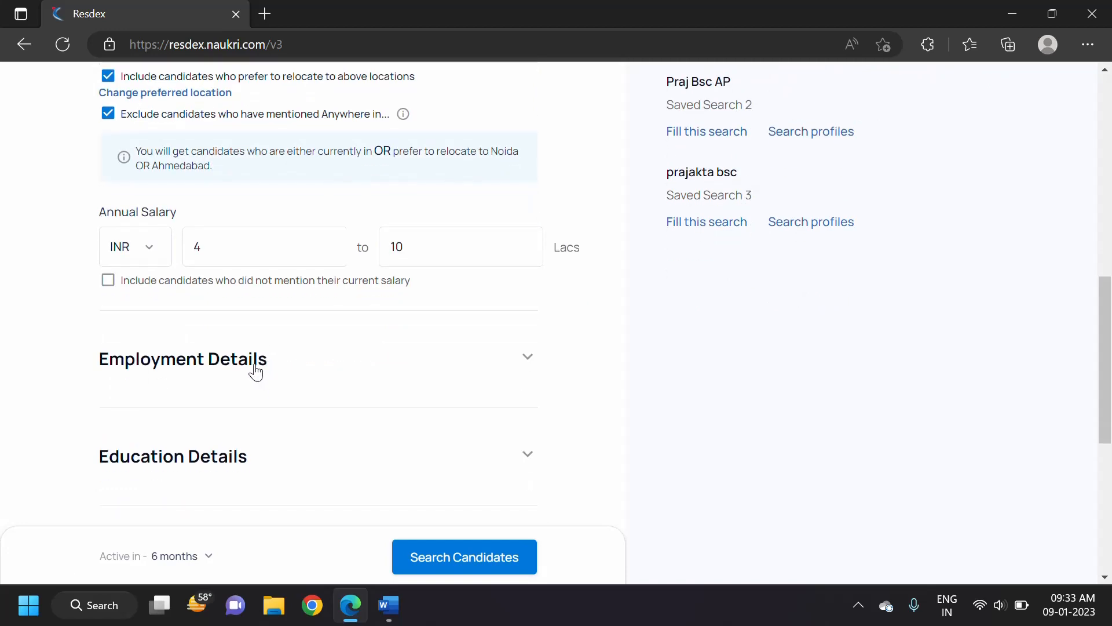
pyautogui.click(255, 370)
pyautogui.scroll(-4, 255, 371)
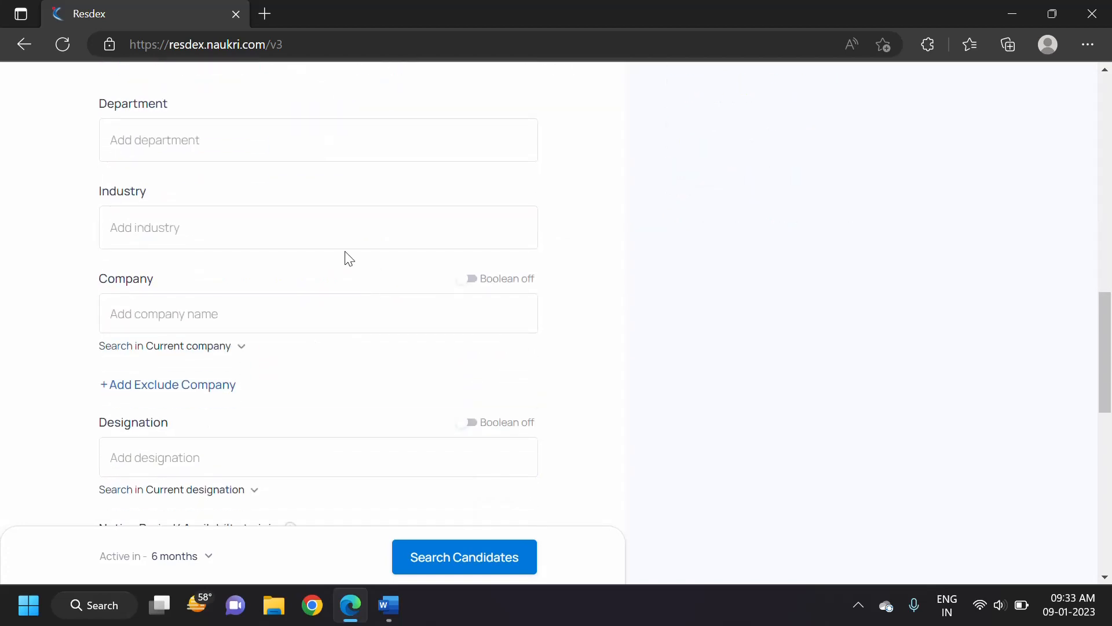
pyautogui.click(221, 134)
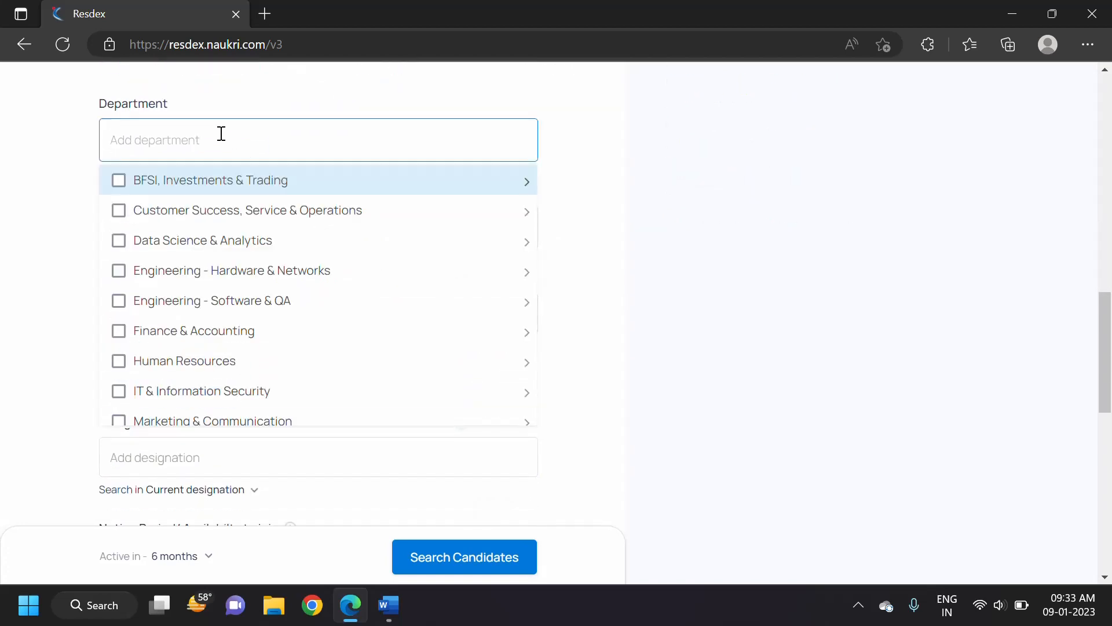
pyautogui.write('so')
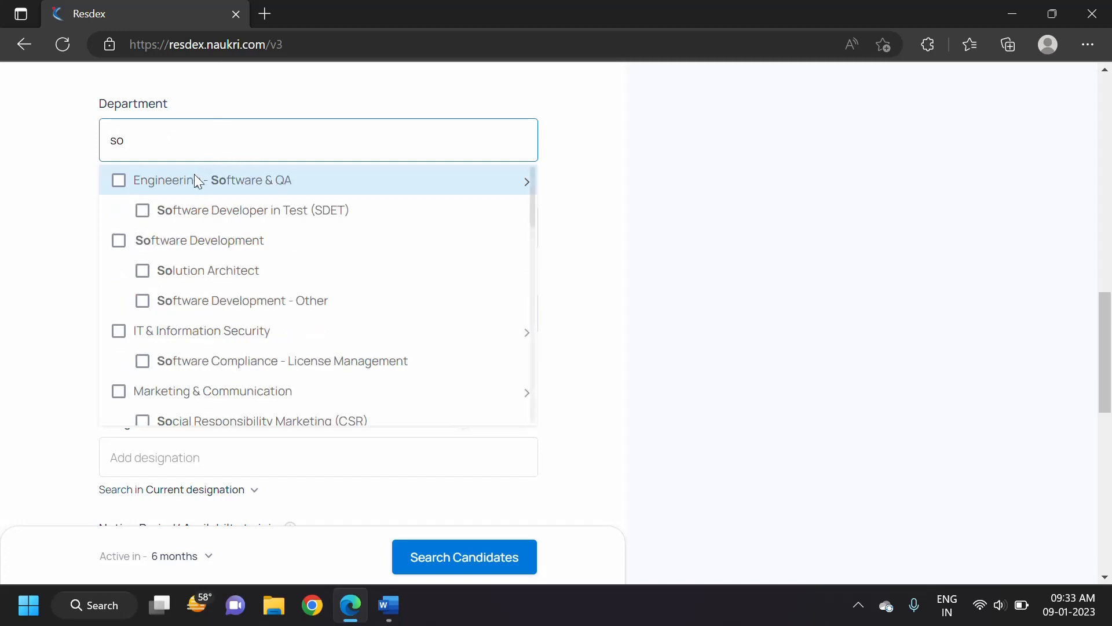
pyautogui.click(120, 180)
# Limit the Engineering - Software & QA department to the Front End Developer, Full Stack Developer and Mobile / App Developer roles
pyautogui.scroll(-8, 440, 280)
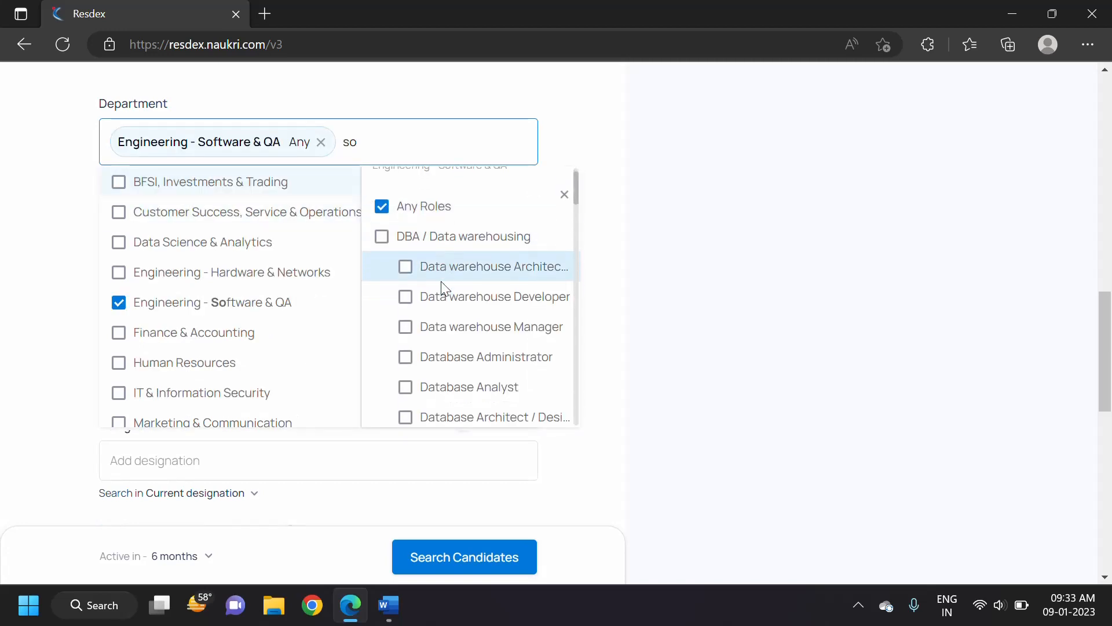
pyautogui.scroll(-10, 441, 282)
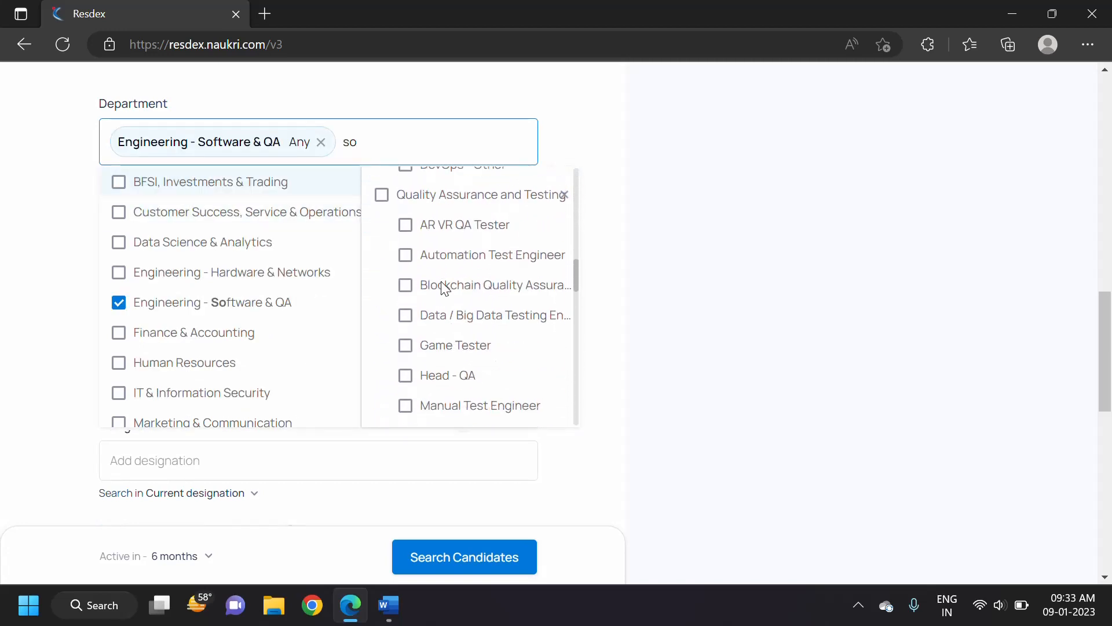
pyautogui.scroll(-5, 442, 283)
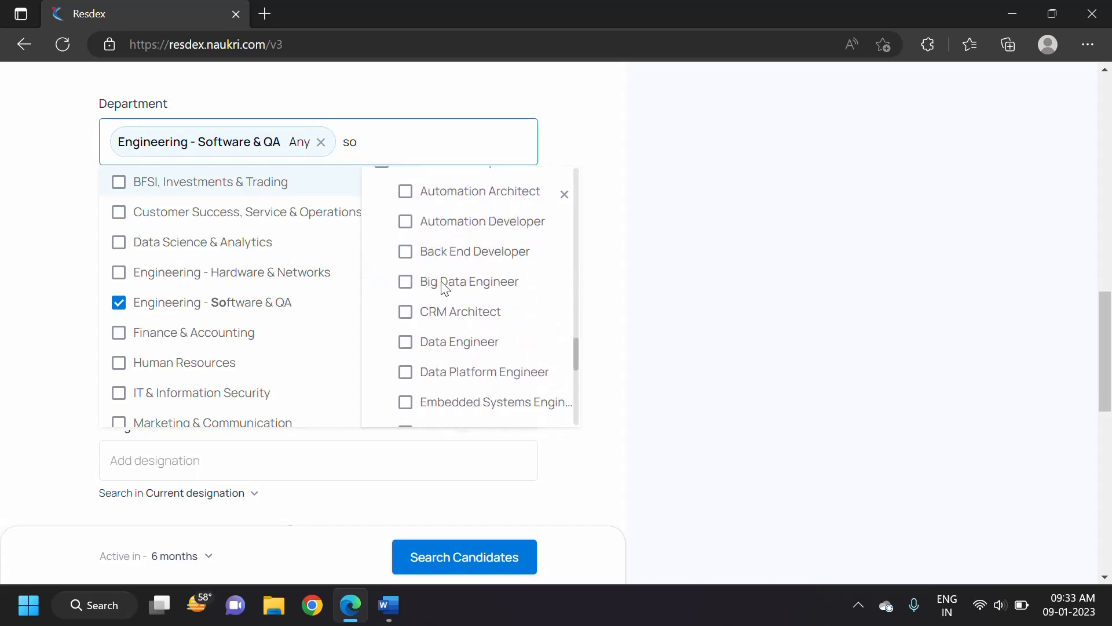
pyautogui.scroll(1, 440, 280)
pyautogui.scroll(-4, 439, 277)
pyautogui.scroll(-4, 438, 281)
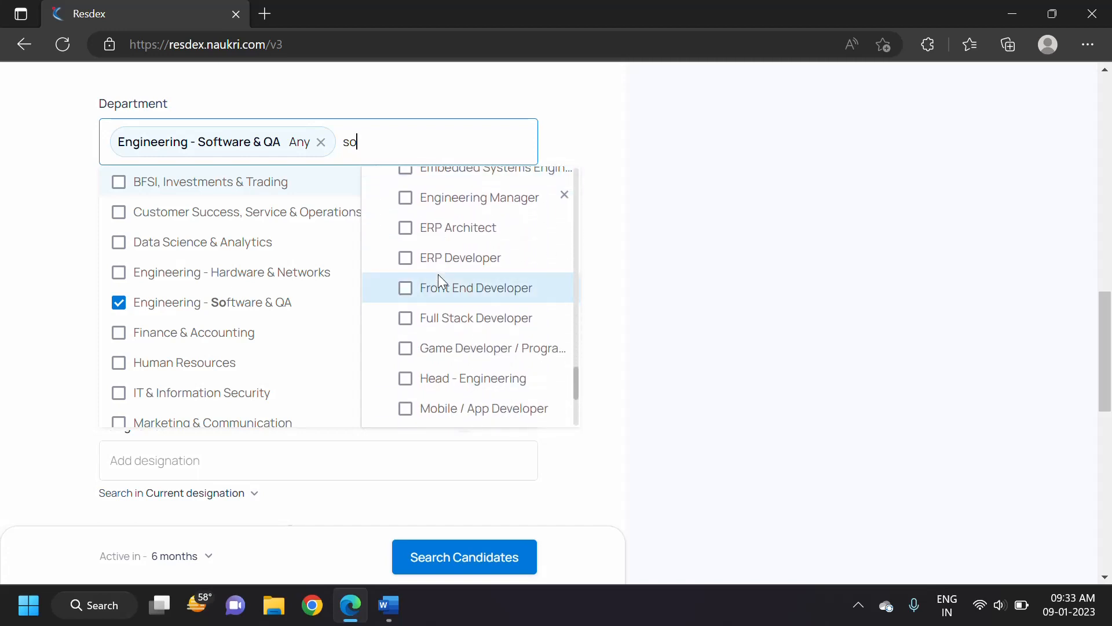
pyautogui.click(407, 292)
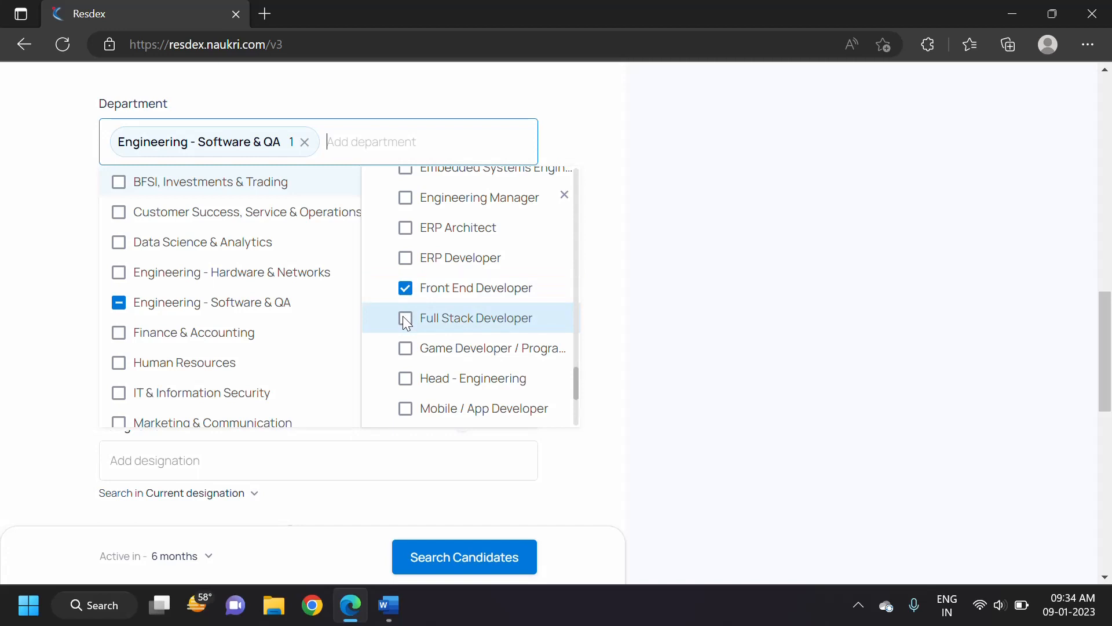
pyautogui.click(405, 319)
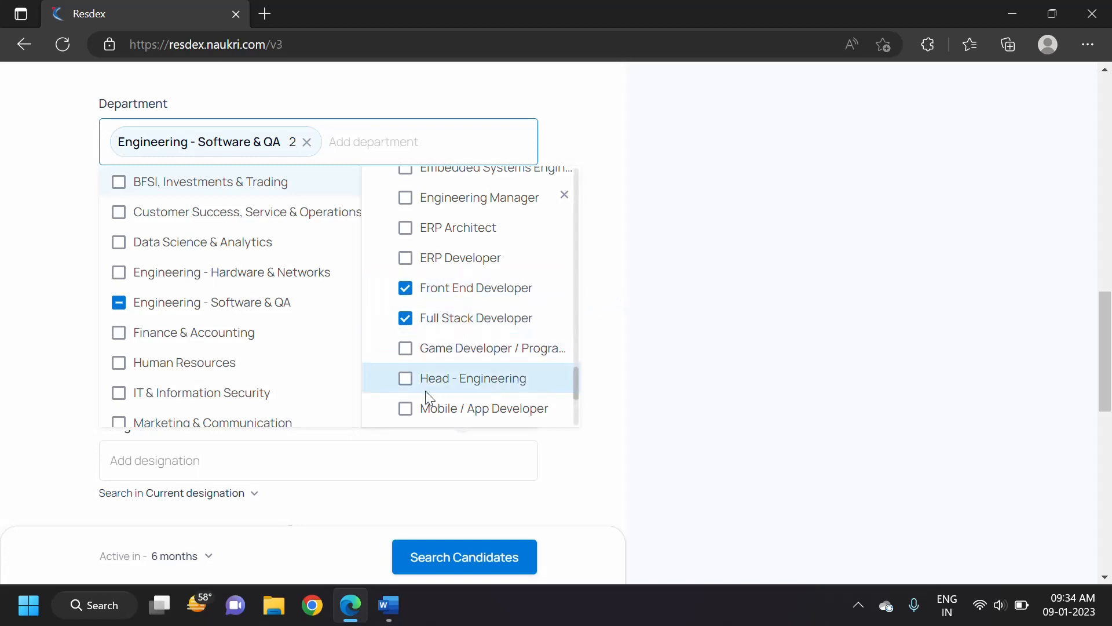
pyautogui.scroll(-2, 399, 405)
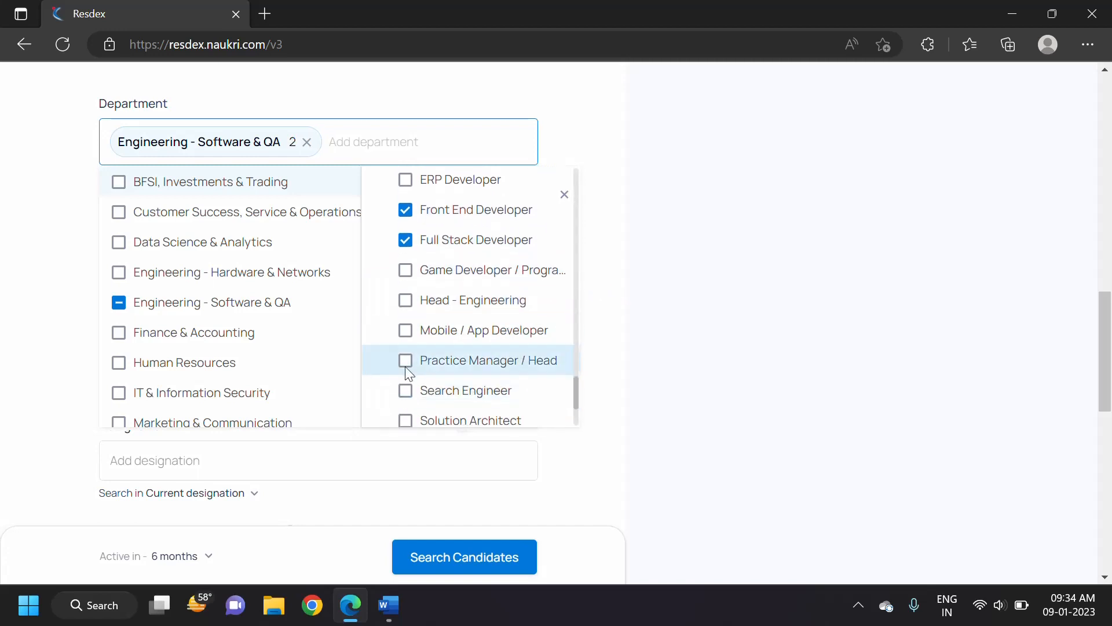
pyautogui.click(406, 331)
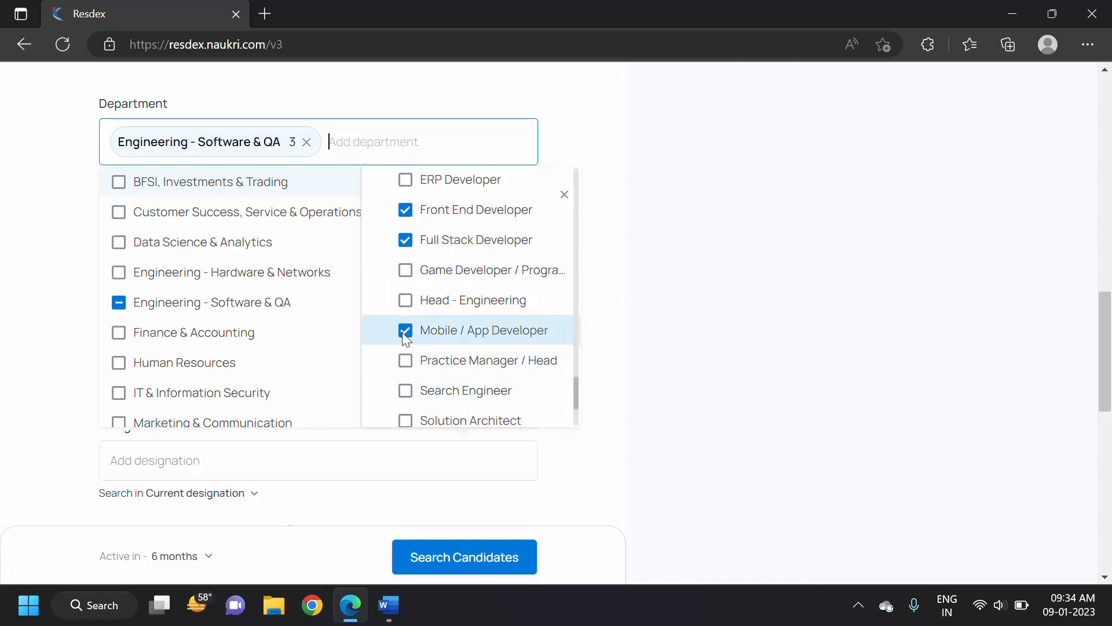
pyautogui.click(610, 286)
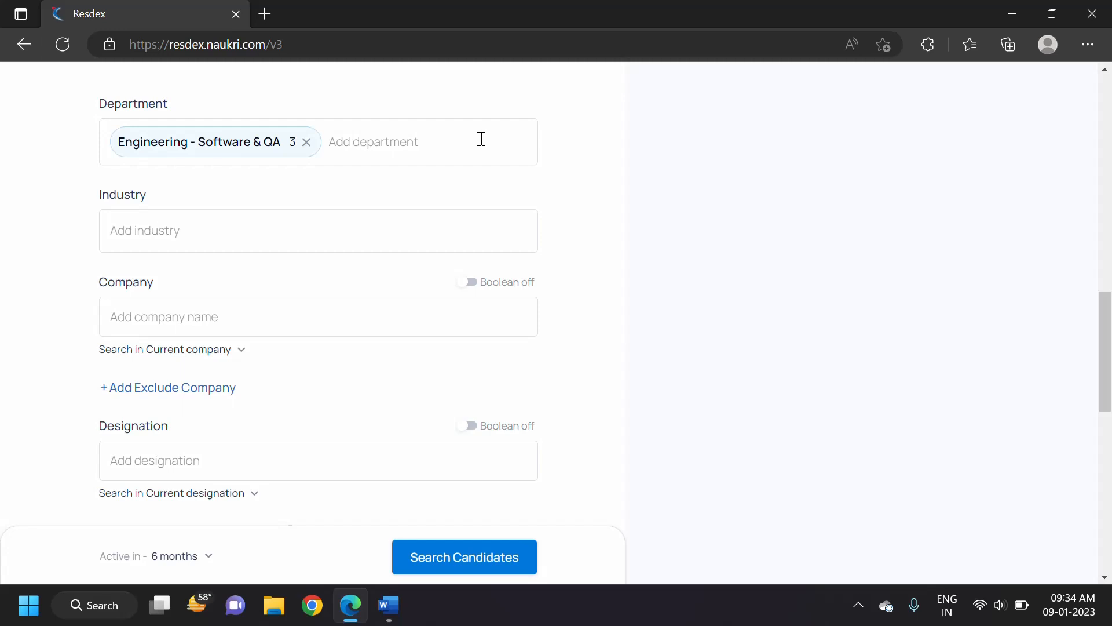
# Look through the available industry options without selecting any
pyautogui.click(270, 230)
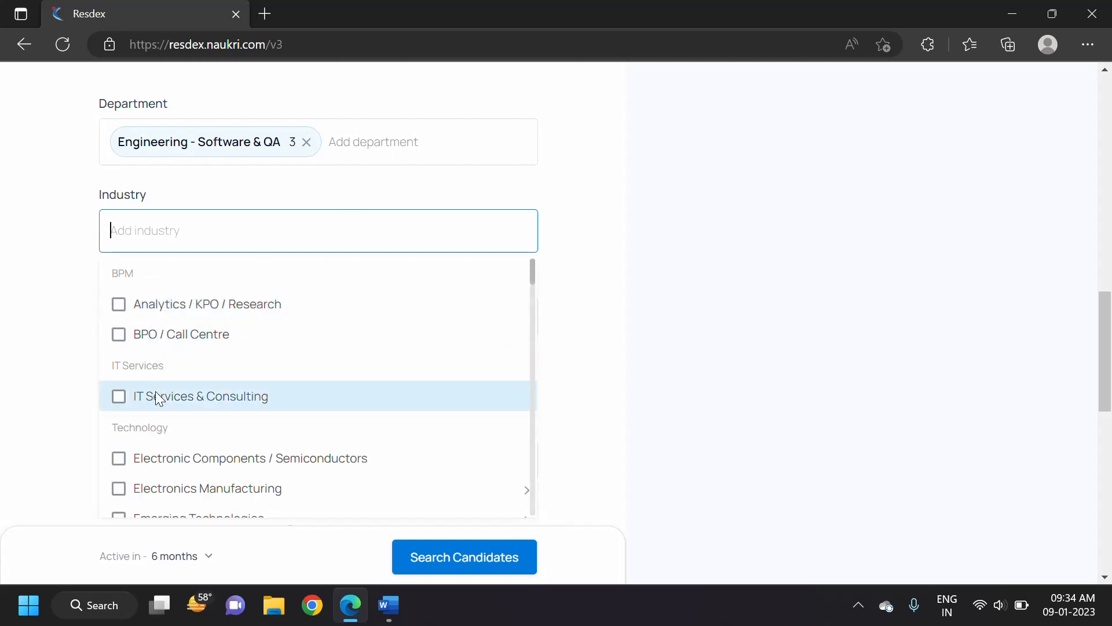
pyautogui.scroll(-1, 158, 397)
pyautogui.scroll(-3, 157, 397)
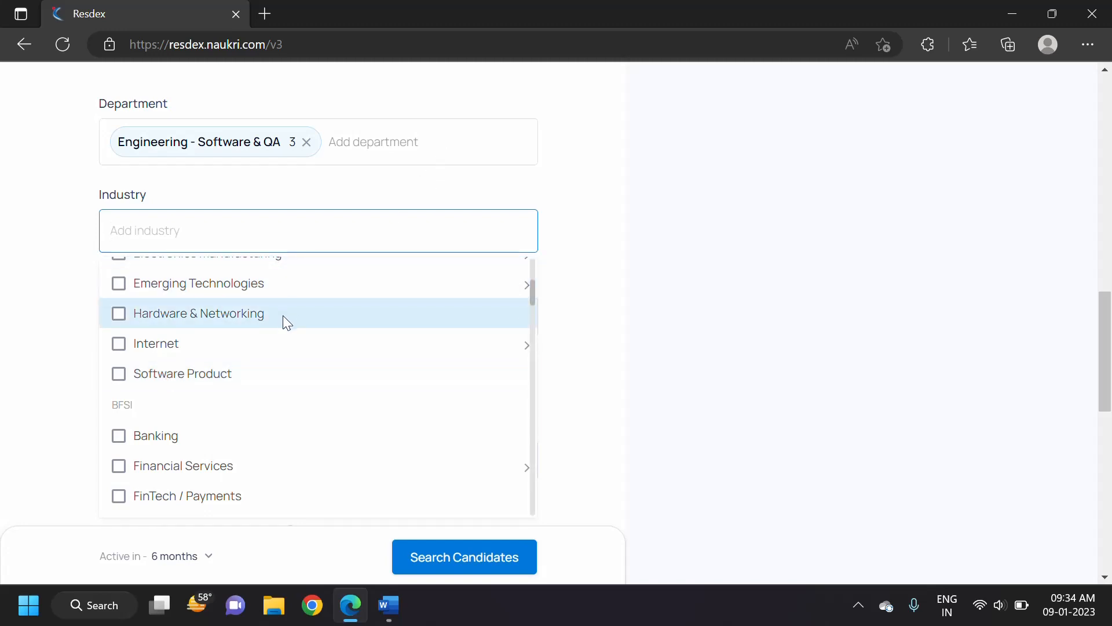
pyautogui.scroll(-1, 267, 367)
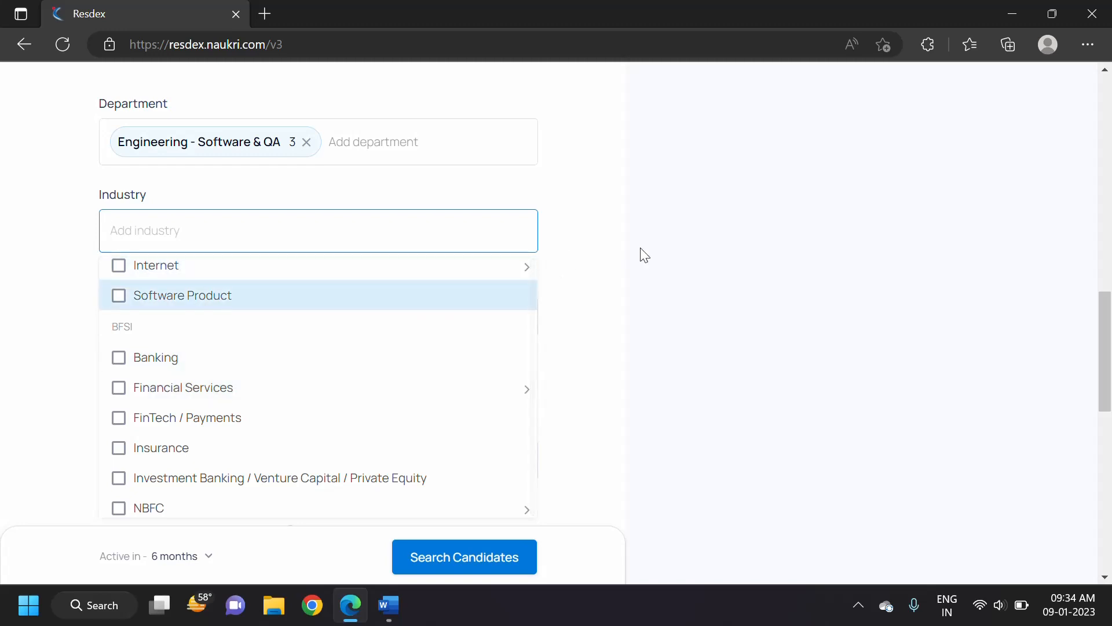
pyautogui.click(585, 254)
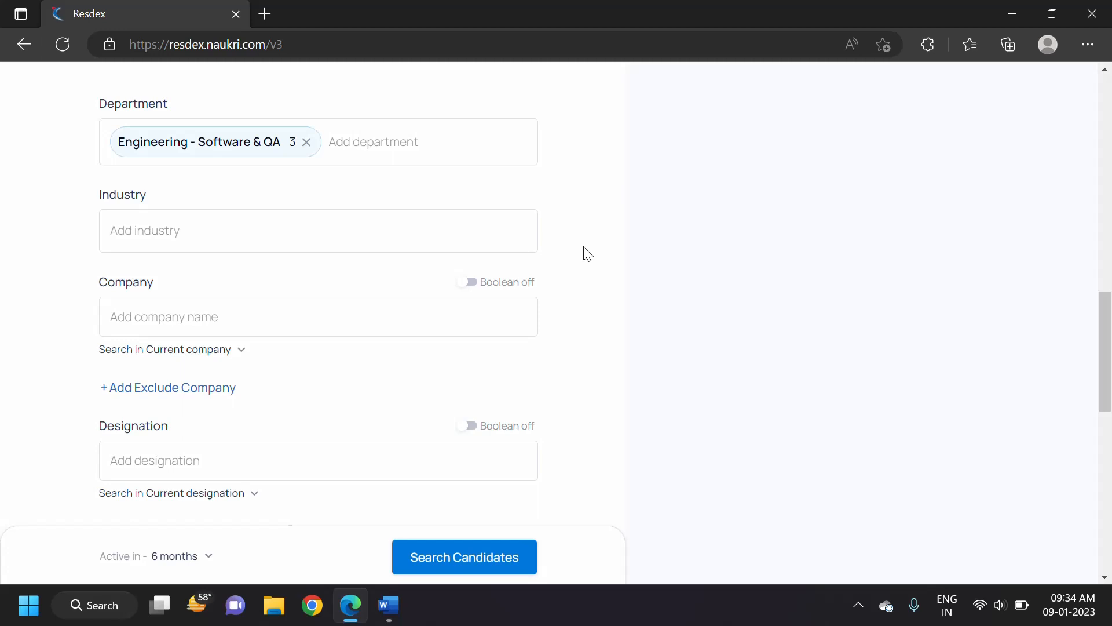
# Set the notice period to 0 - 15 days and 1 month
pyautogui.scroll(-3, 588, 254)
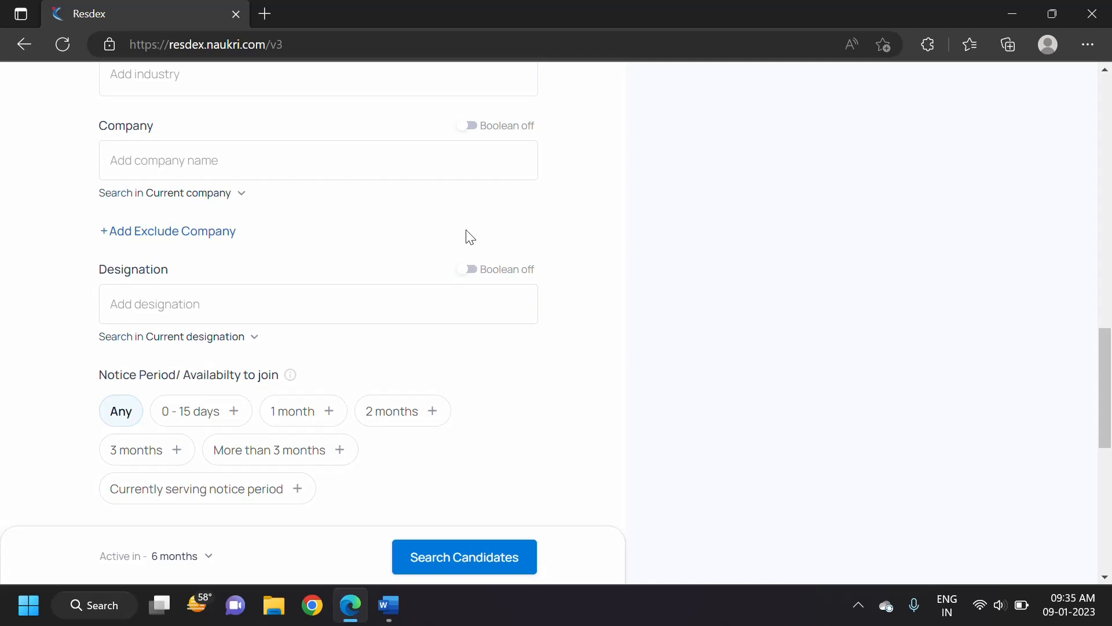
pyautogui.scroll(-1, 457, 237)
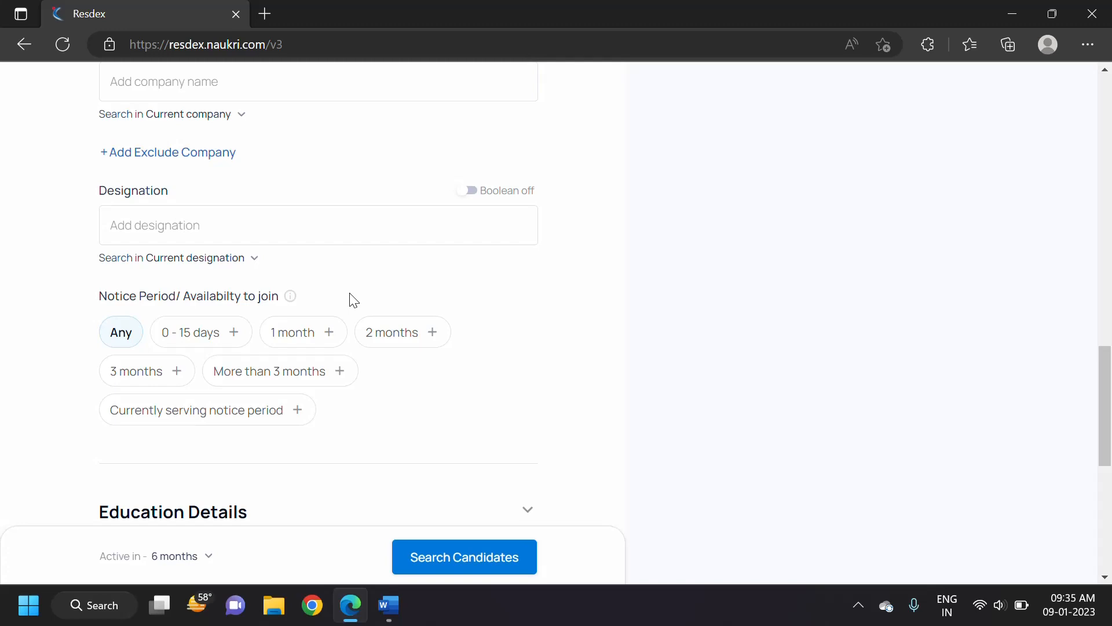
pyautogui.click(231, 346)
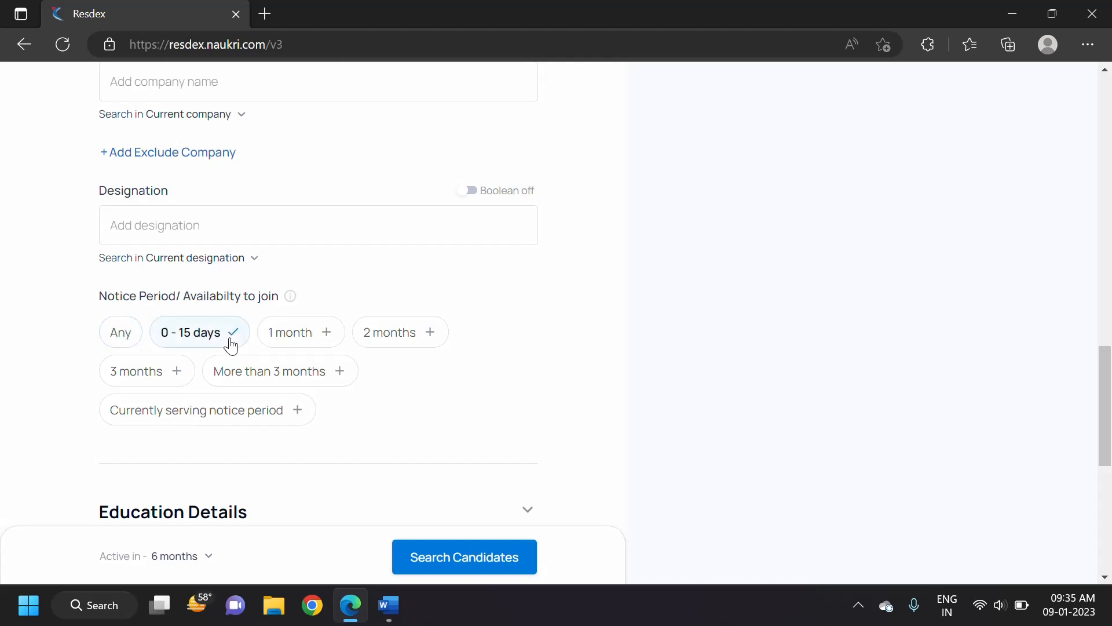
pyautogui.click(279, 333)
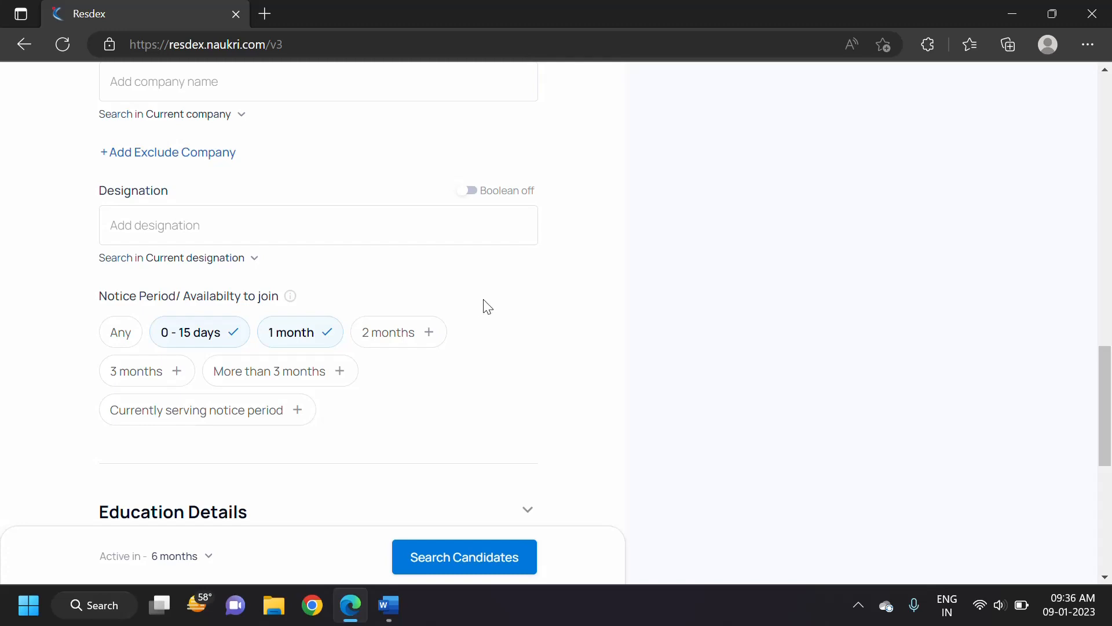
# Expand the education details, choose a specific UG qualification and open its course list
pyautogui.scroll(-4, 489, 298)
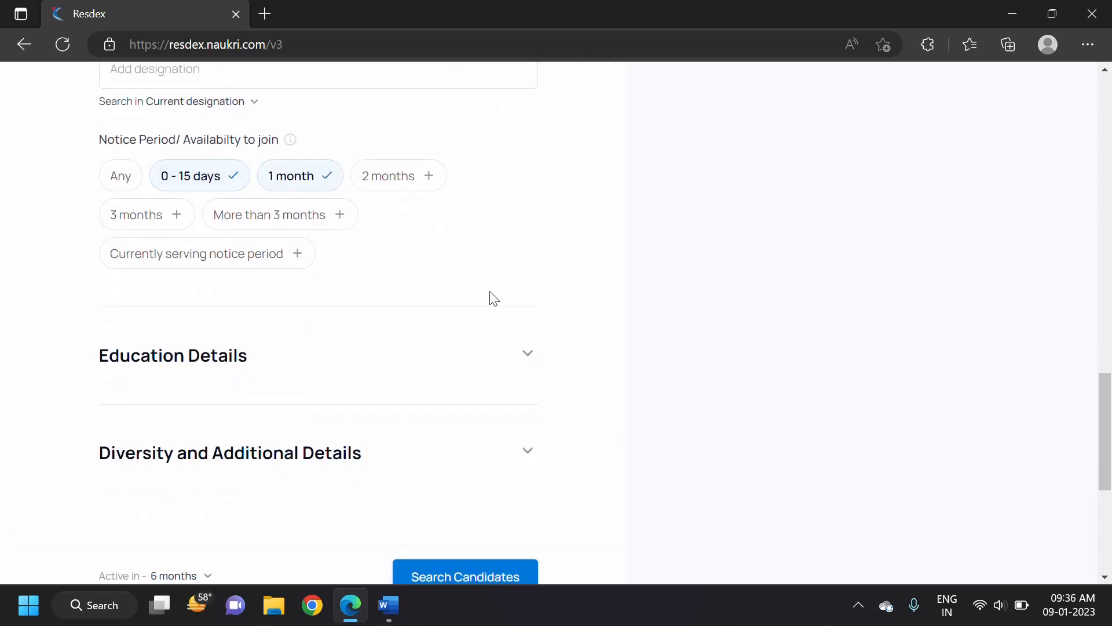
pyautogui.click(489, 299)
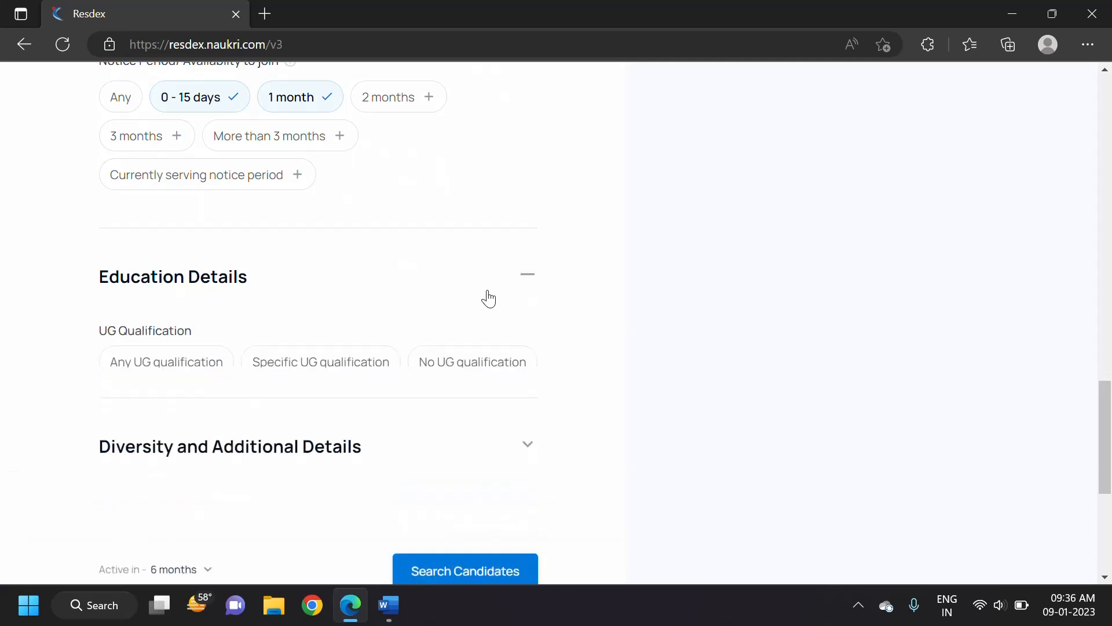
pyautogui.scroll(-1, 489, 299)
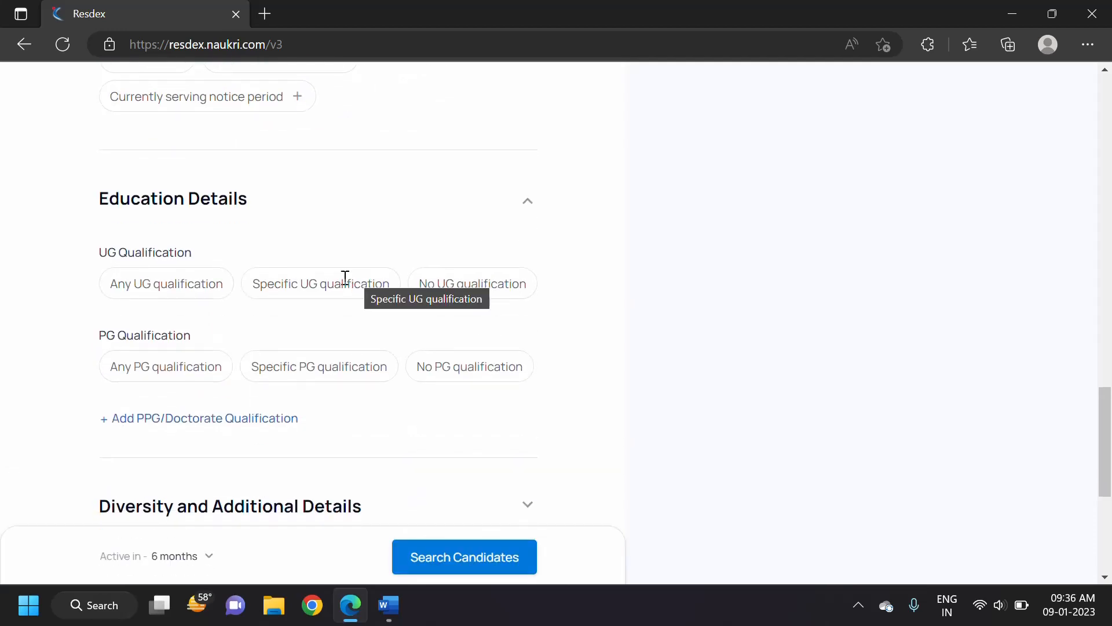
pyautogui.click(322, 284)
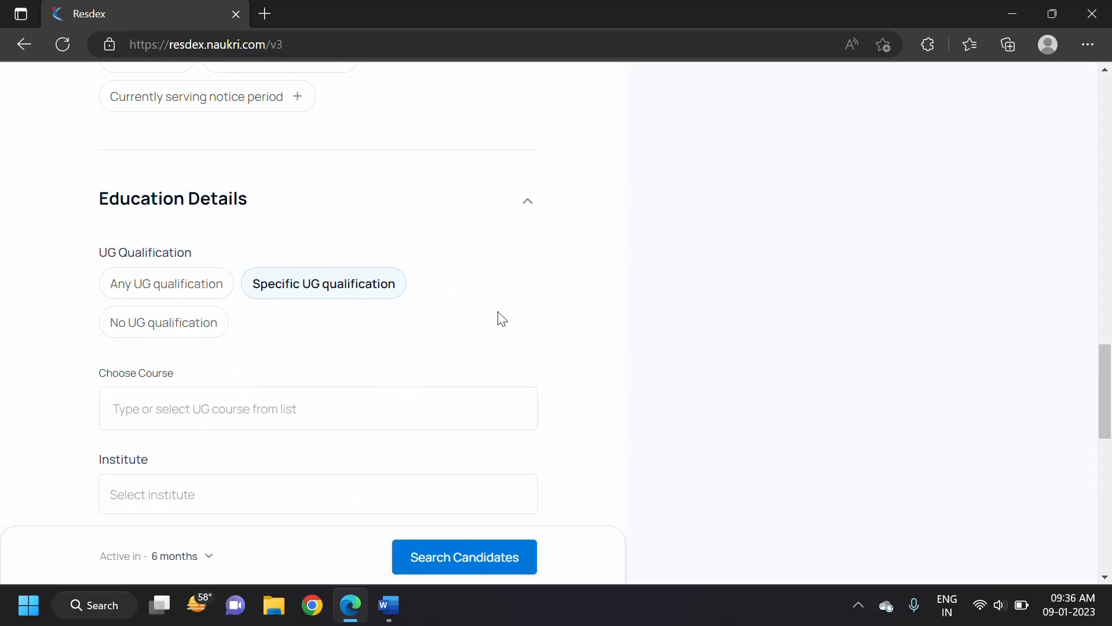
pyautogui.scroll(-2, 489, 315)
pyautogui.click(271, 263)
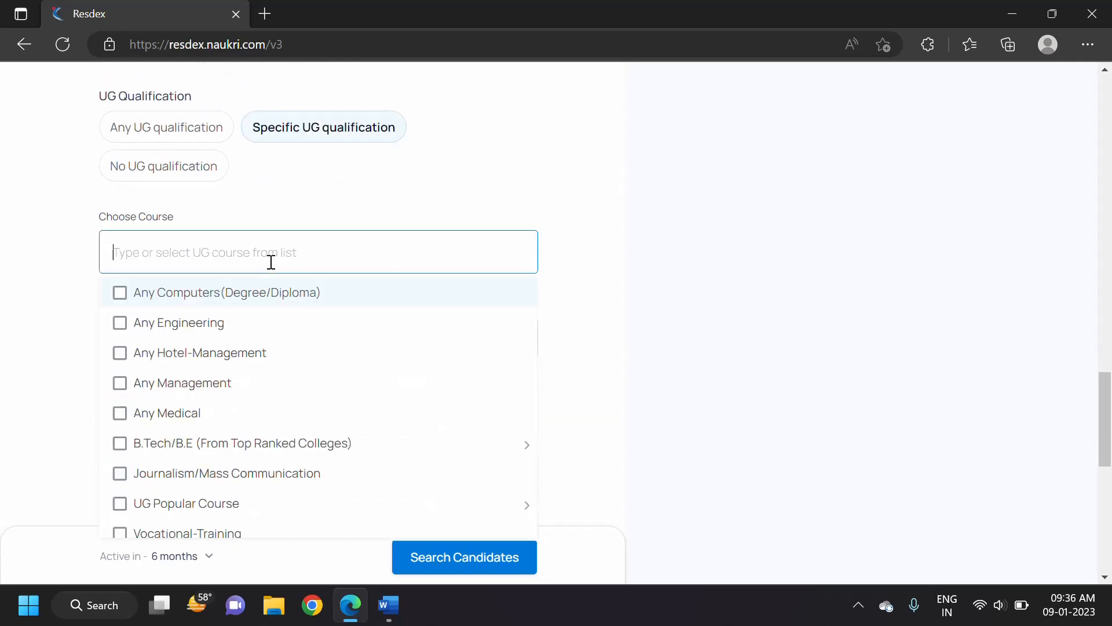
# Switch to the Word job description and check the required degree and field of study
pyautogui.hotkey('alt', 'Tab')
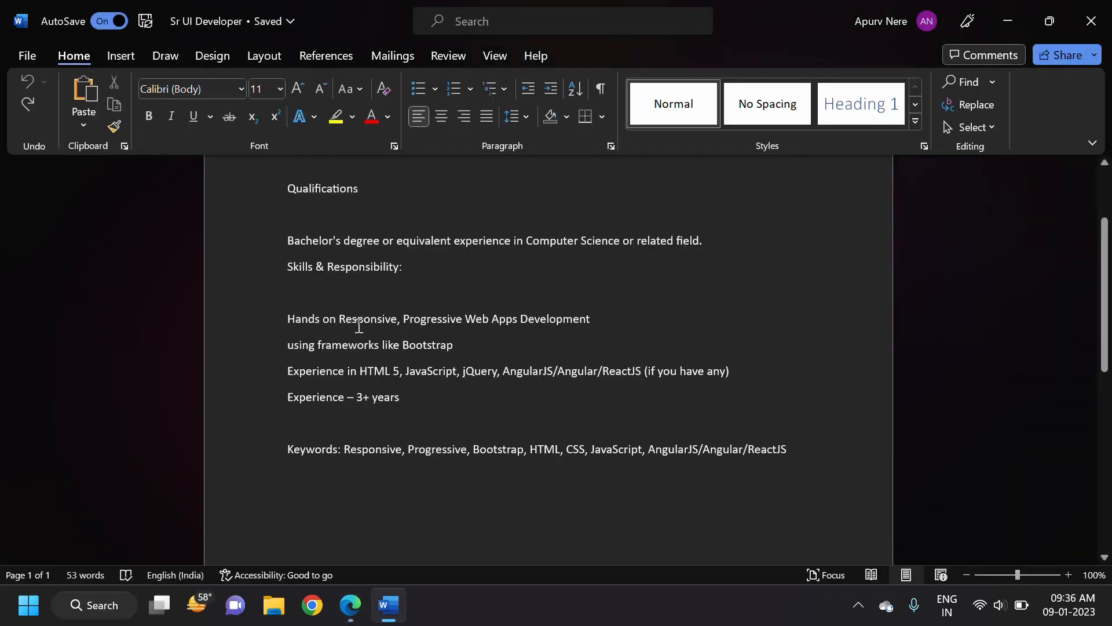
pyautogui.moveTo(302, 243); pyautogui.dragTo(695, 241)
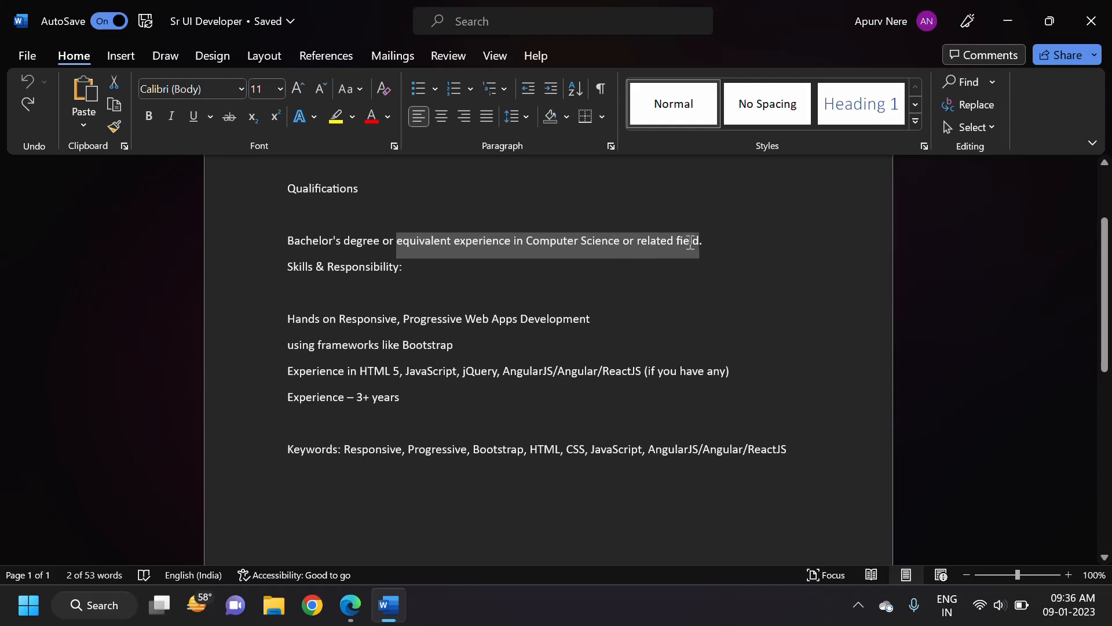
pyautogui.click(318, 242)
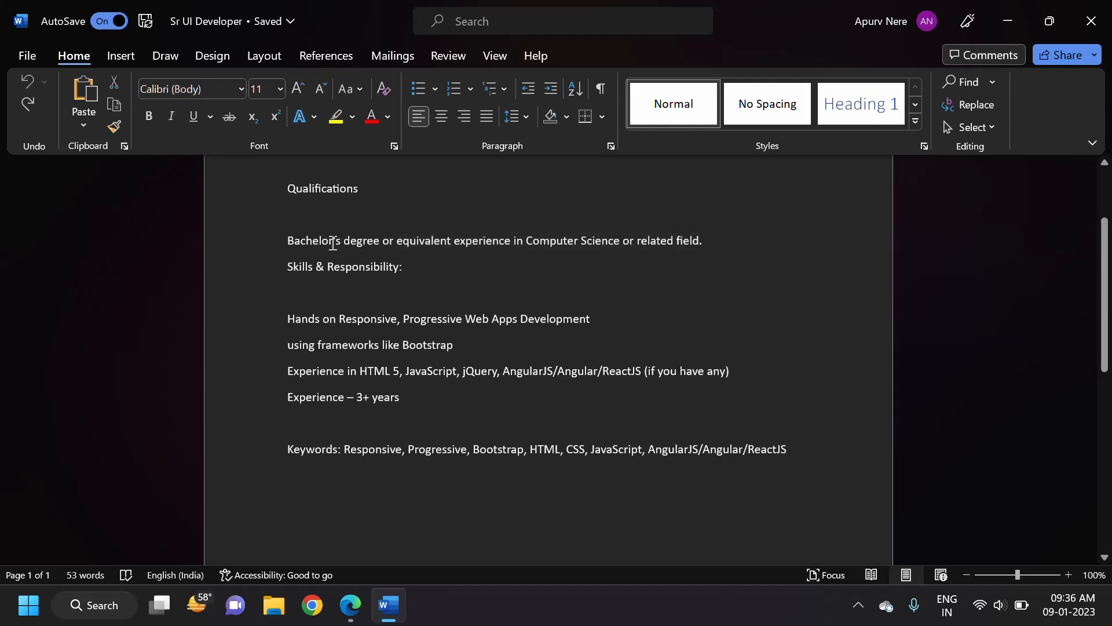
pyautogui.doubleClick(593, 246)
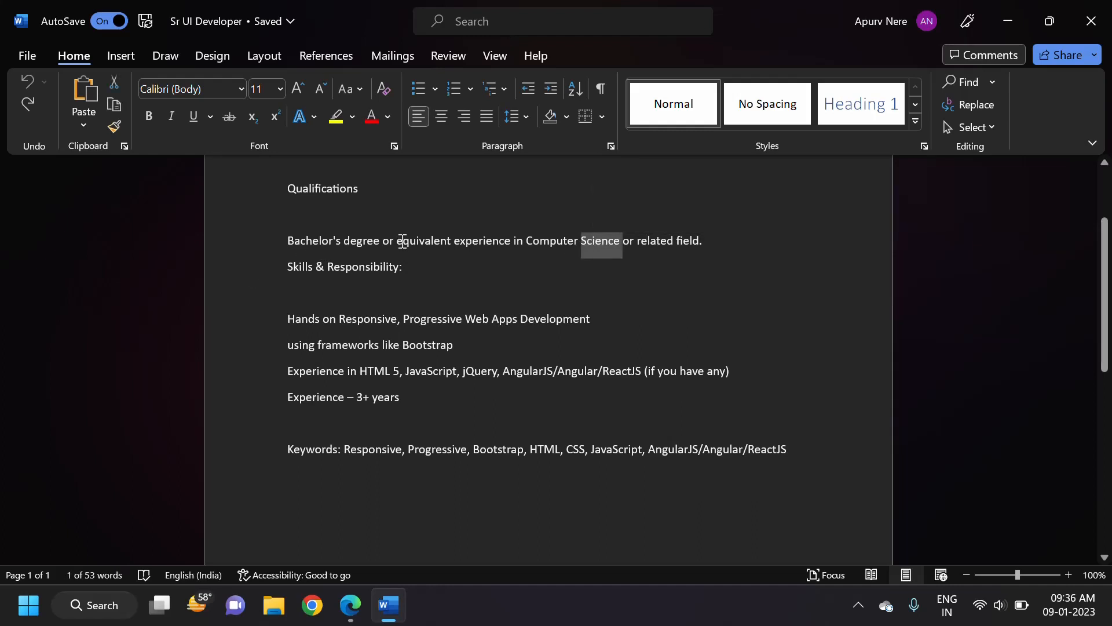
# Check the job description's equivalent experience and related field wording, and return to the Resdex search form
pyautogui.moveTo(398, 240); pyautogui.dragTo(512, 242)
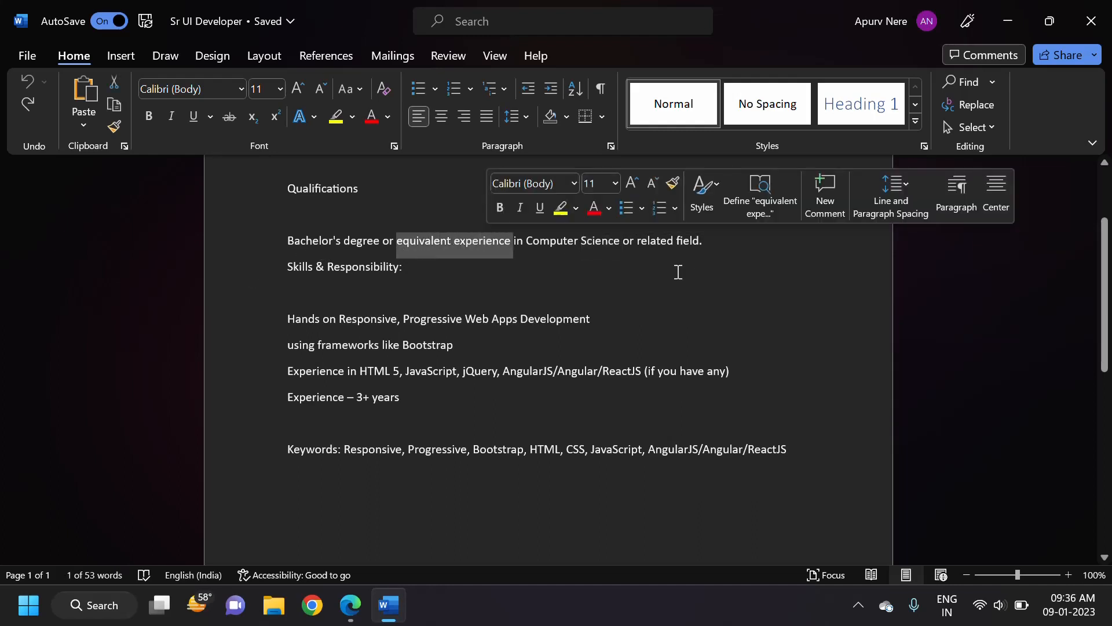
pyautogui.moveTo(665, 241); pyautogui.dragTo(757, 245)
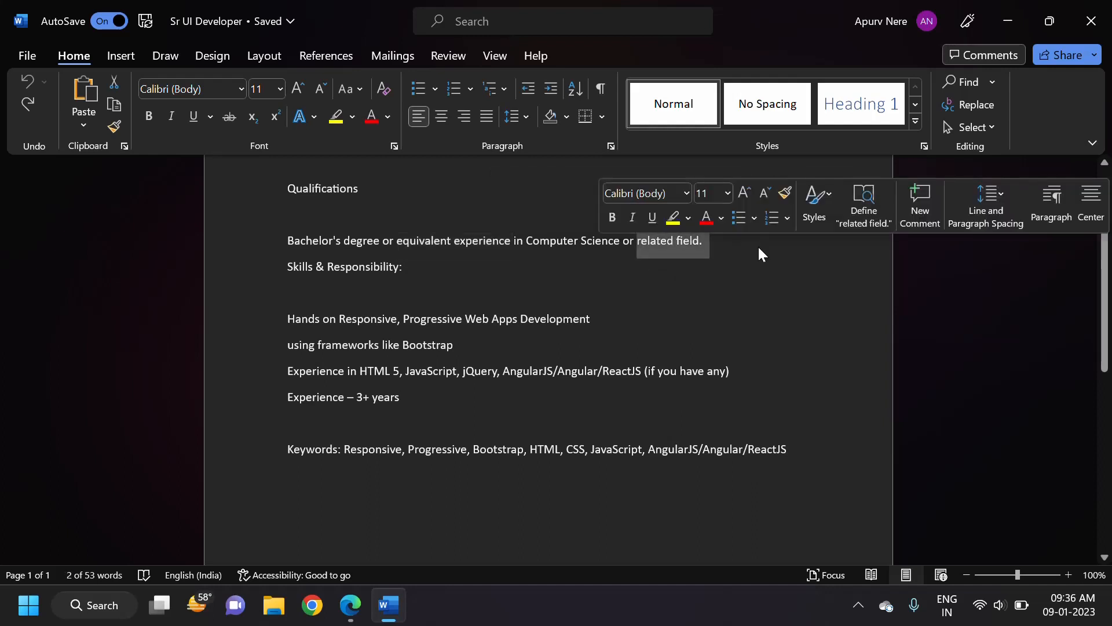
pyautogui.click(728, 261)
pyautogui.hotkey('alt', 'Tab')
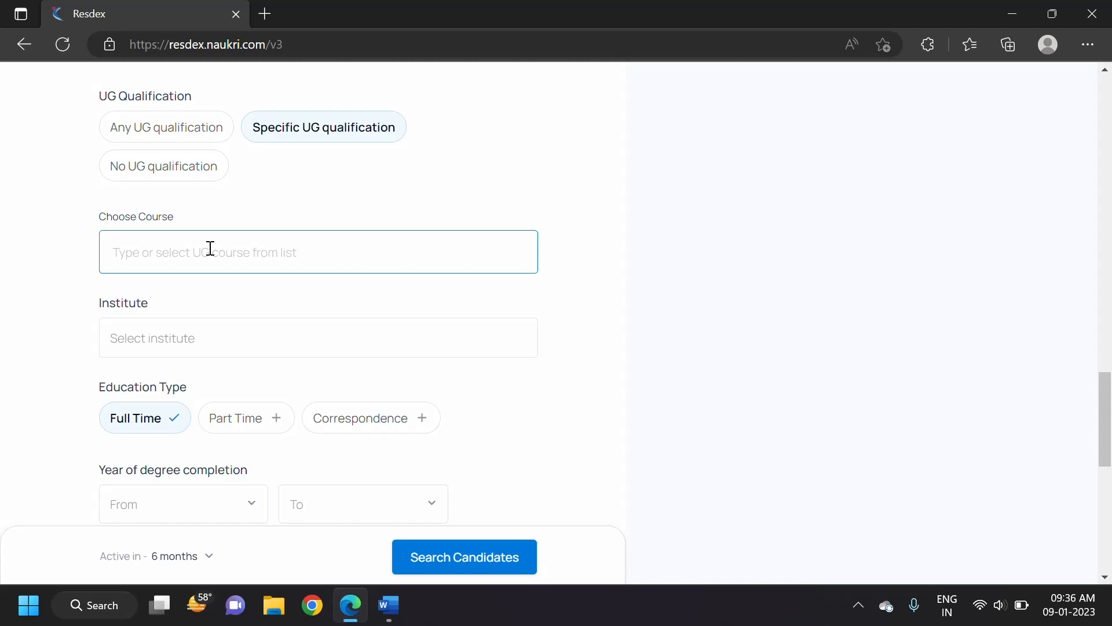
# Add B.Tech/B.E. with a single specialization to the UG courses
pyautogui.write('Btech')
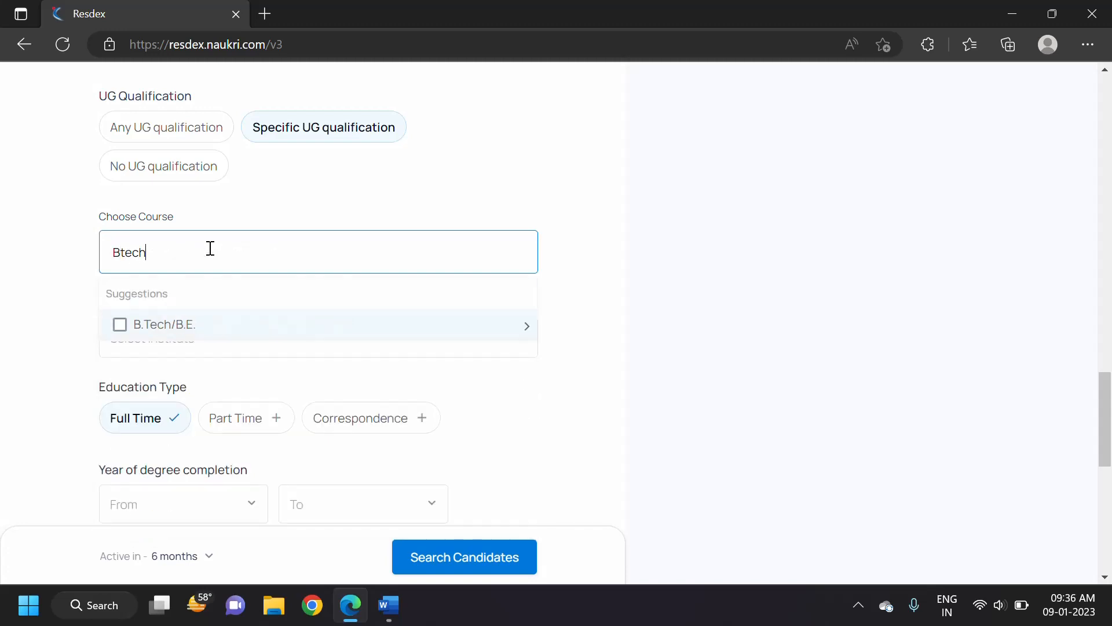
pyautogui.click(120, 326)
pyautogui.scroll(-2, 521, 405)
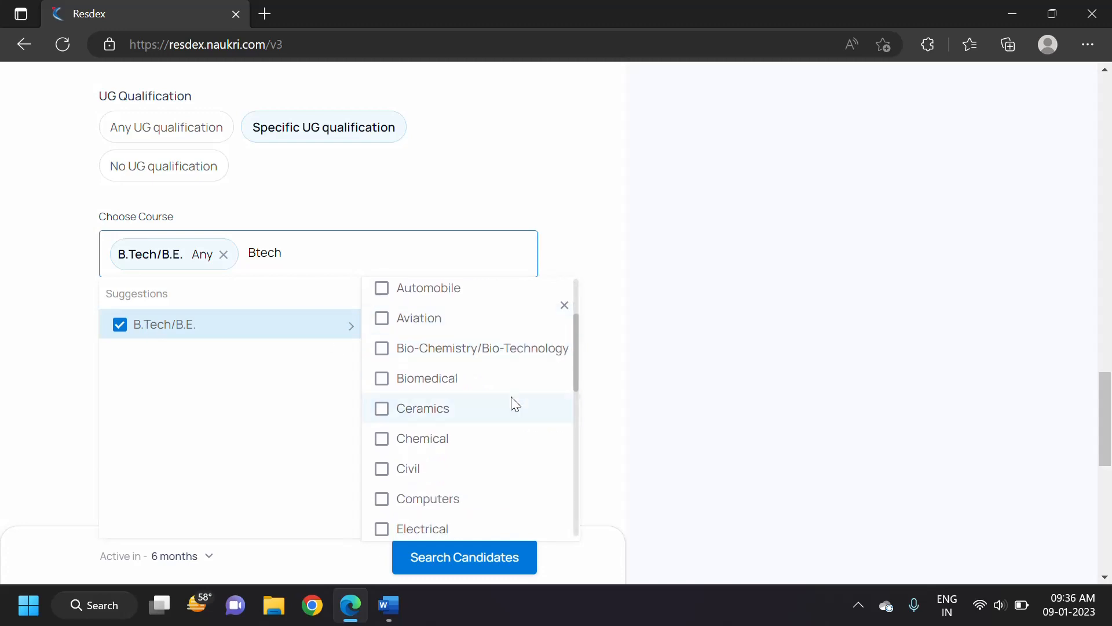
pyautogui.scroll(-3, 444, 429)
pyautogui.click(440, 425)
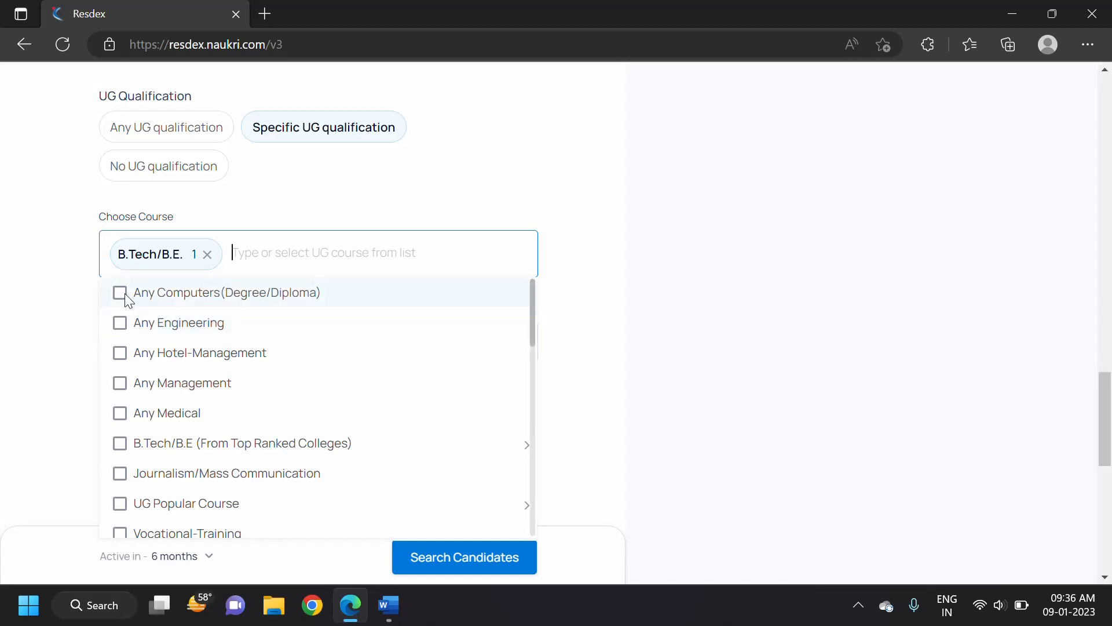
# Add Any Computers(Degree/Diploma) to the UG courses and remove B.Tech/B.E
pyautogui.click(120, 293)
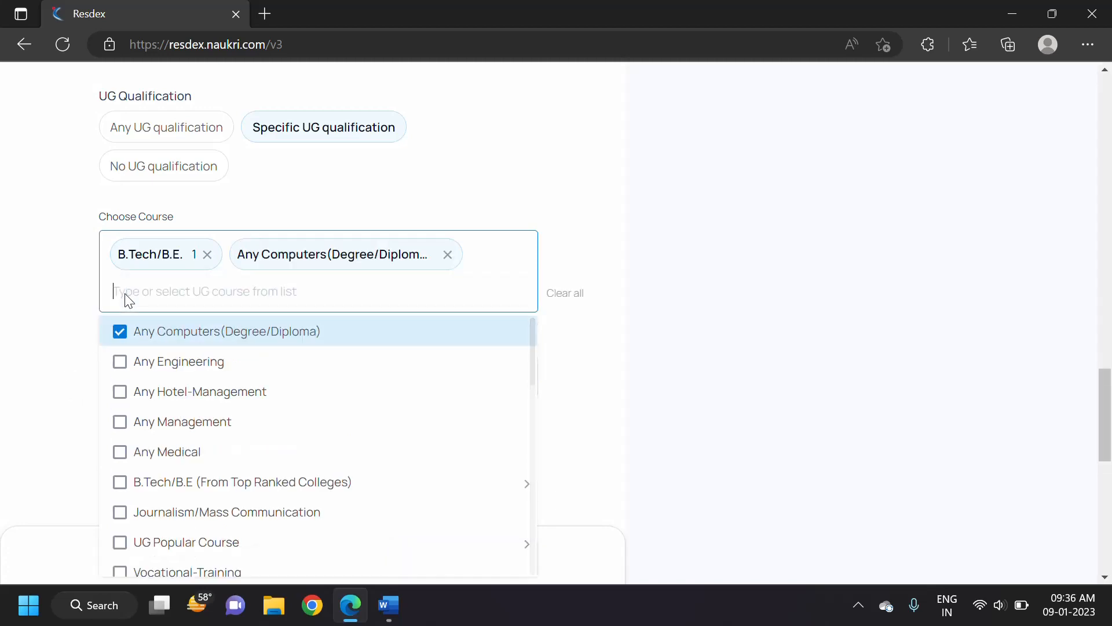
pyautogui.click(23, 312)
pyautogui.click(207, 254)
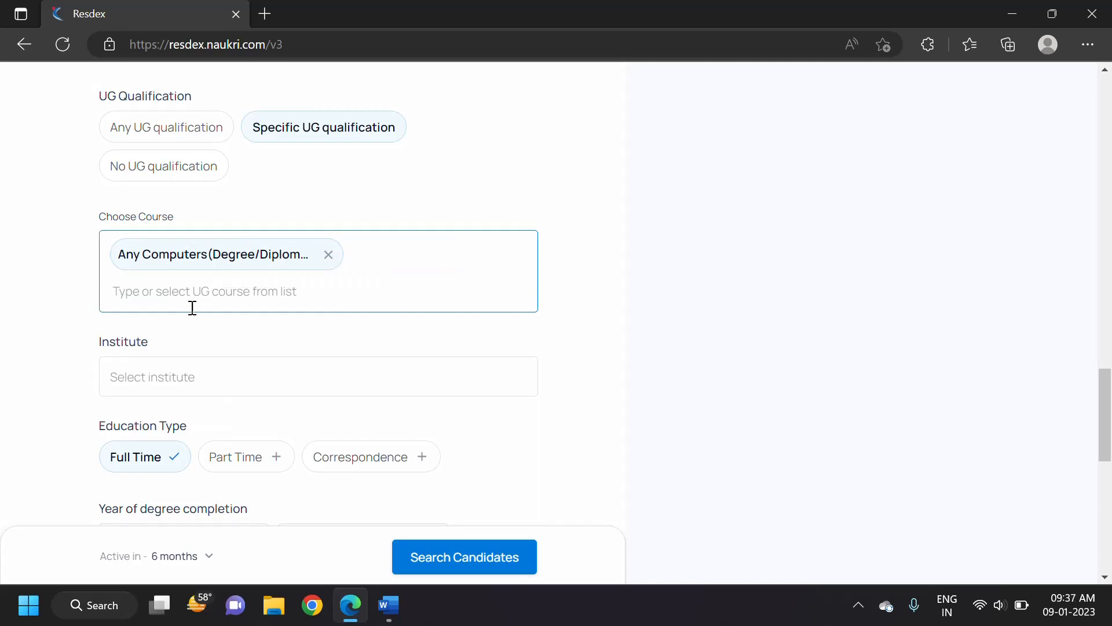
# Search the UG institutes for IIT, look through the matches and clear the institute field
pyautogui.click(165, 384)
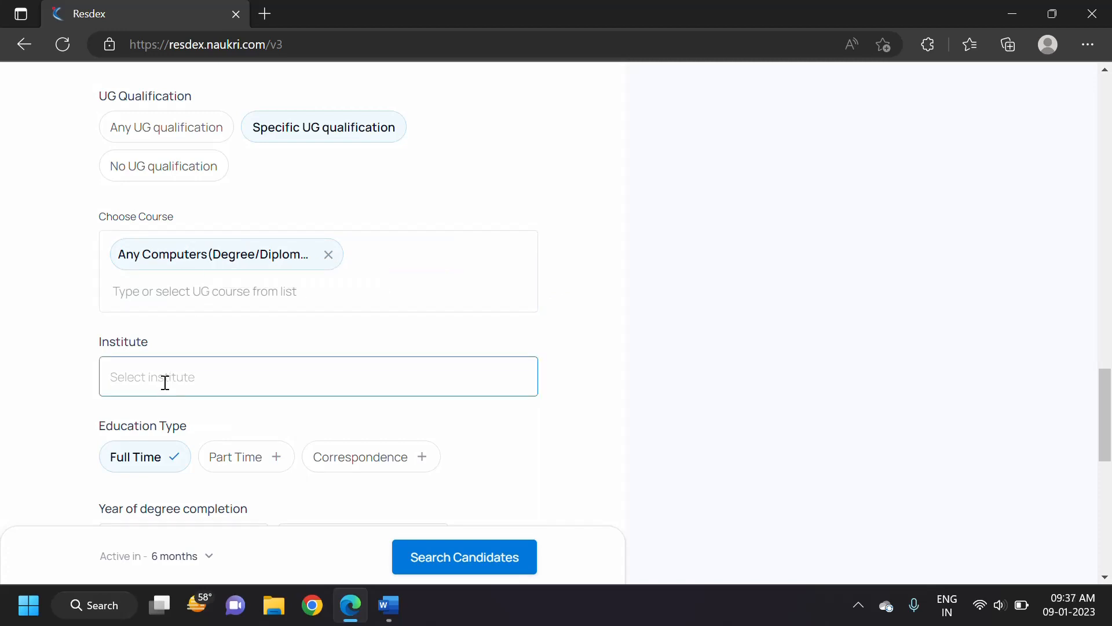
pyautogui.write('IIT')
pyautogui.scroll(-5, 733, 315)
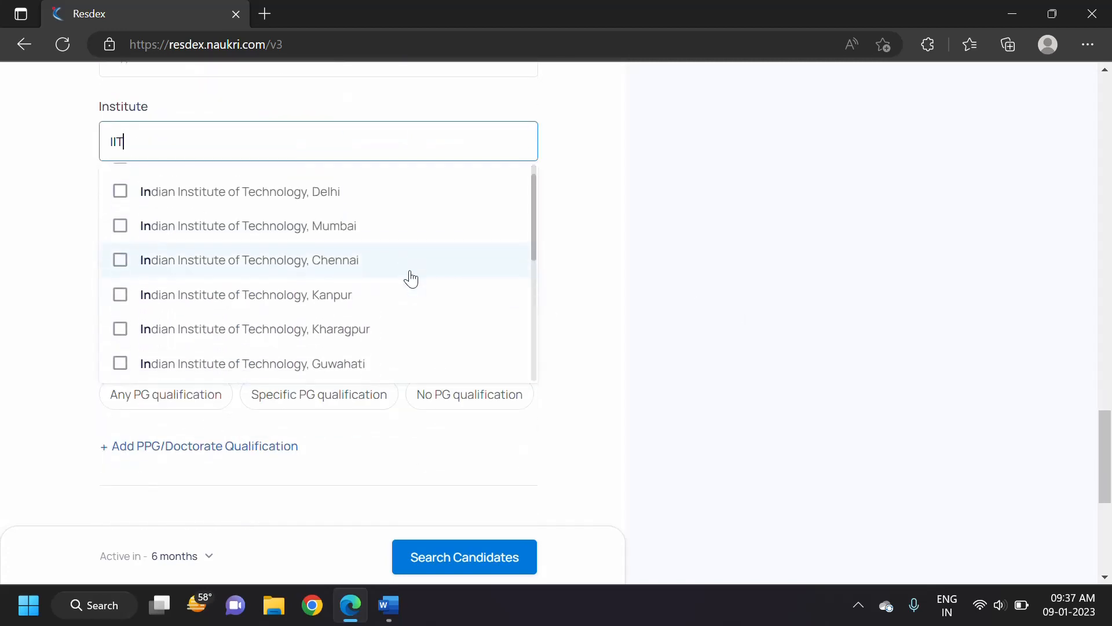
pyautogui.scroll(-5, 411, 279)
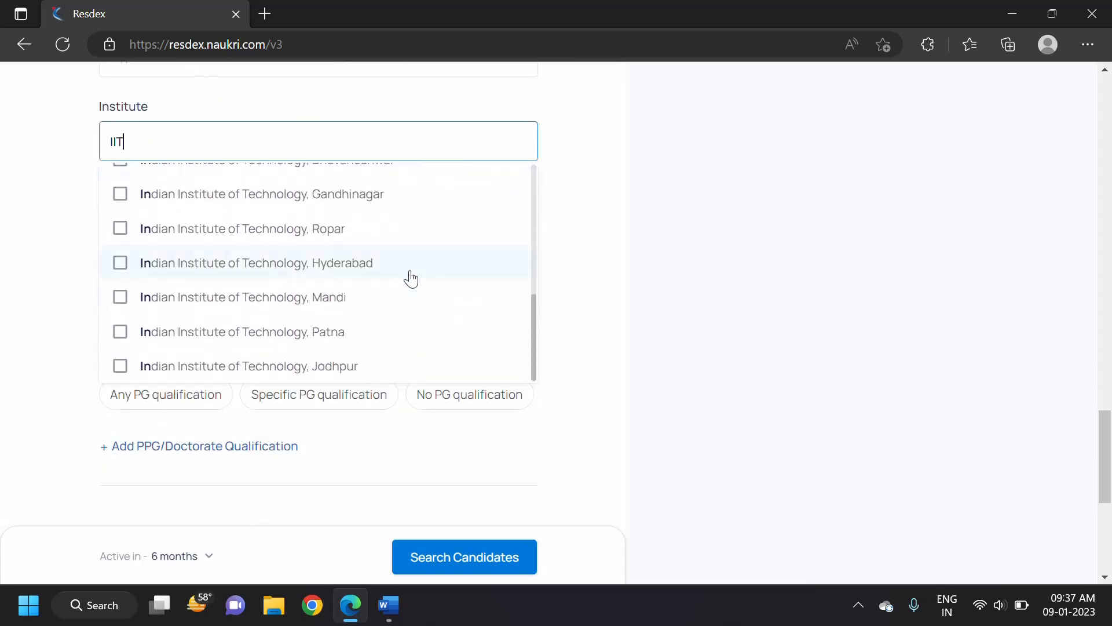
pyautogui.scroll(5, 411, 279)
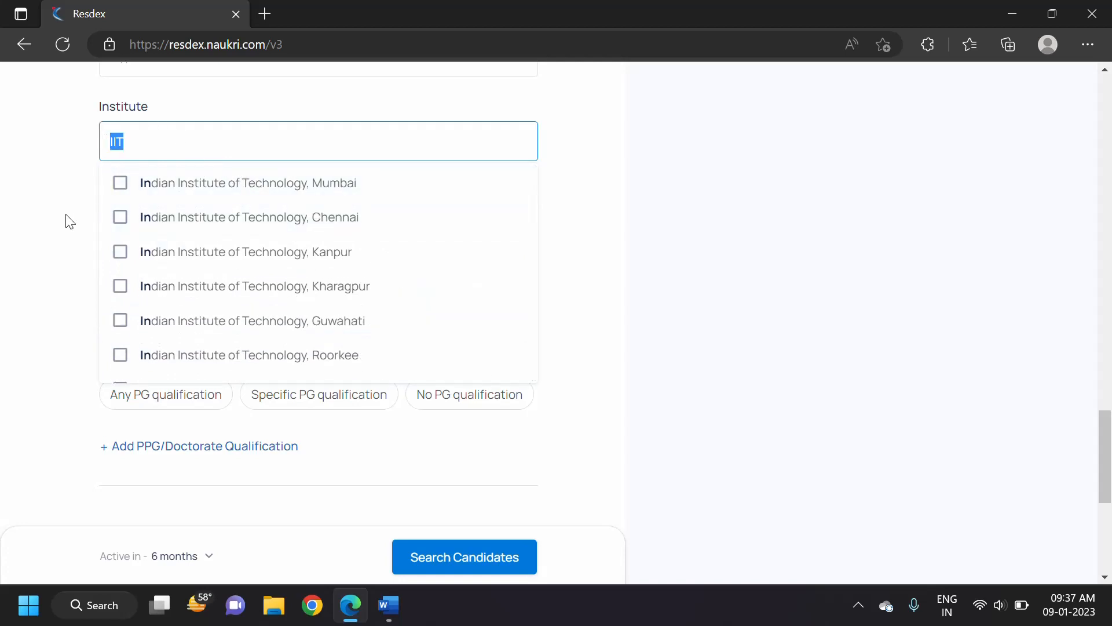
pyautogui.press('BackSpace')
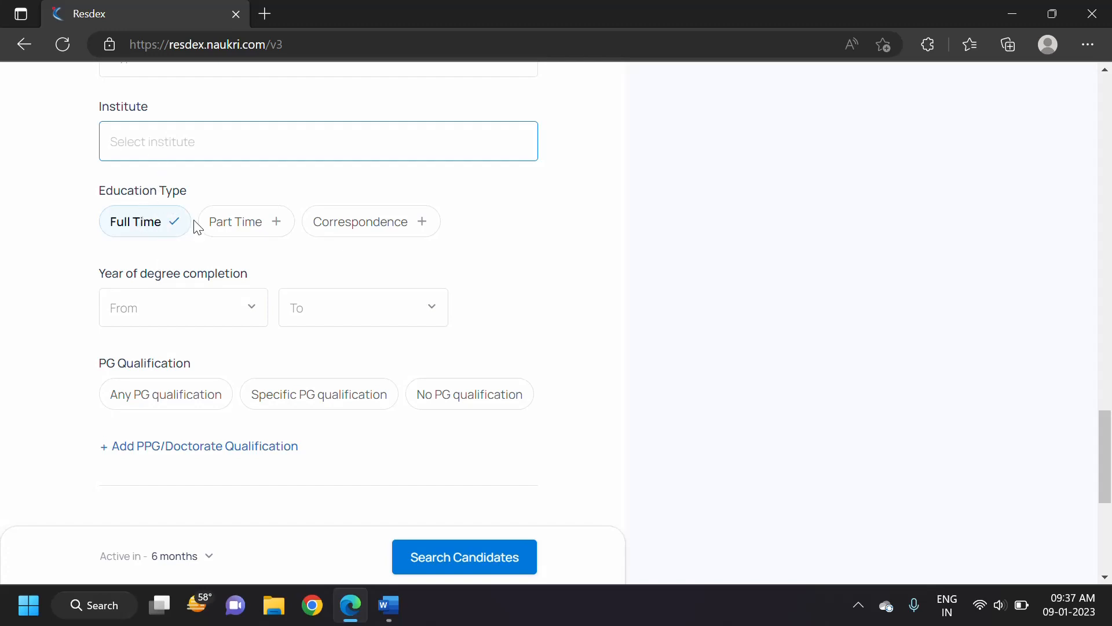
# Try adding Part Time to the UG education types and remove it again
pyautogui.click(227, 221)
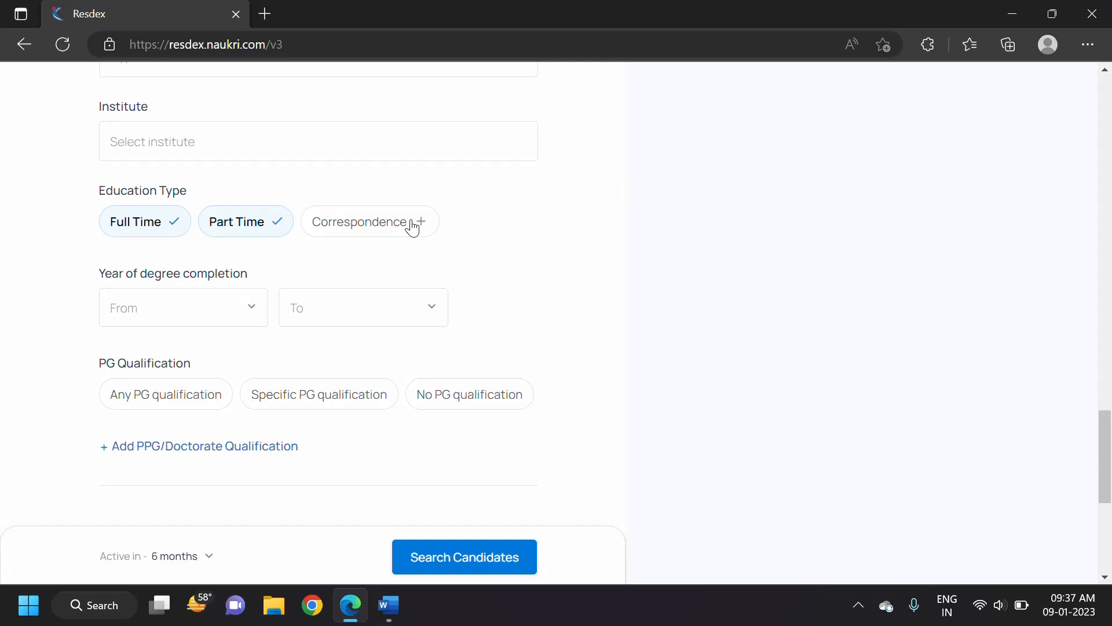
pyautogui.click(260, 235)
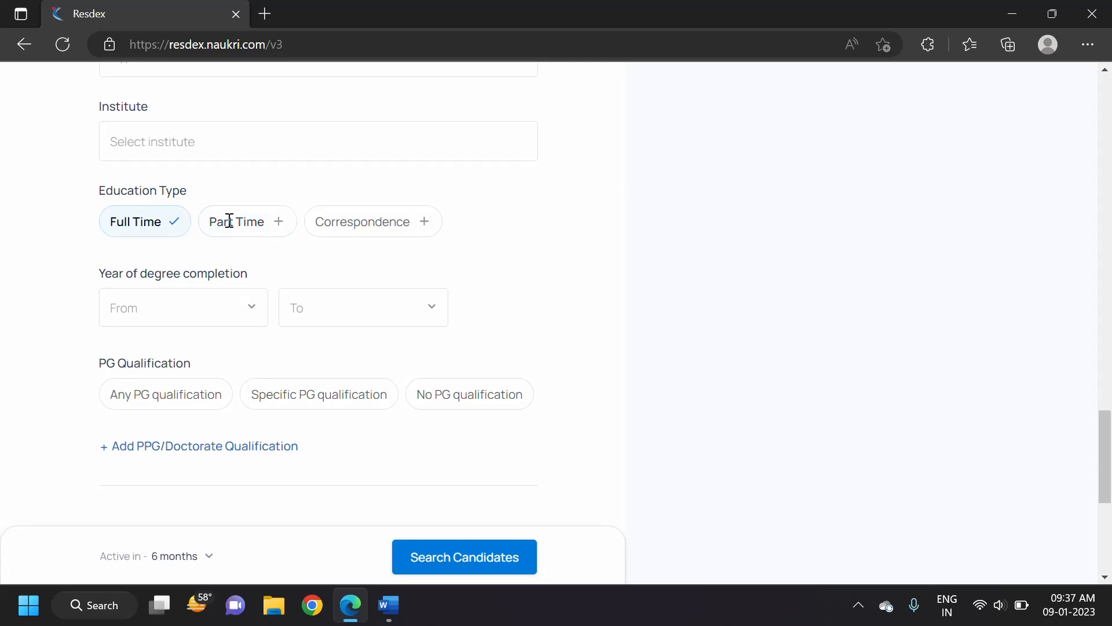
pyautogui.scroll(3, 499, 191)
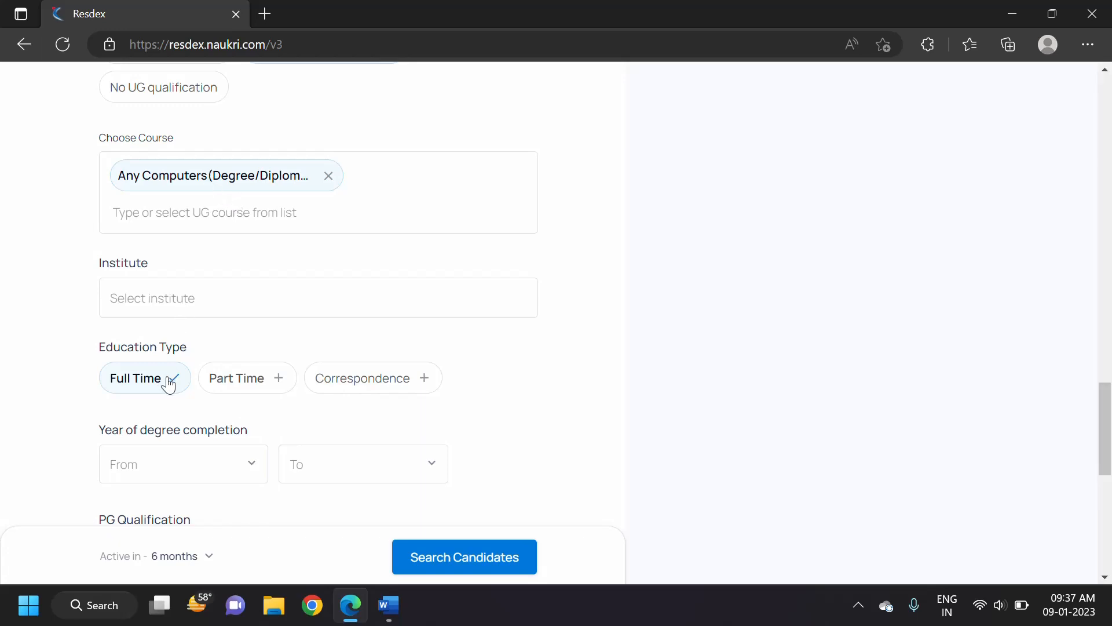
# Set the UG year of degree completion from 2019 to 2022
pyautogui.scroll(-4, 169, 384)
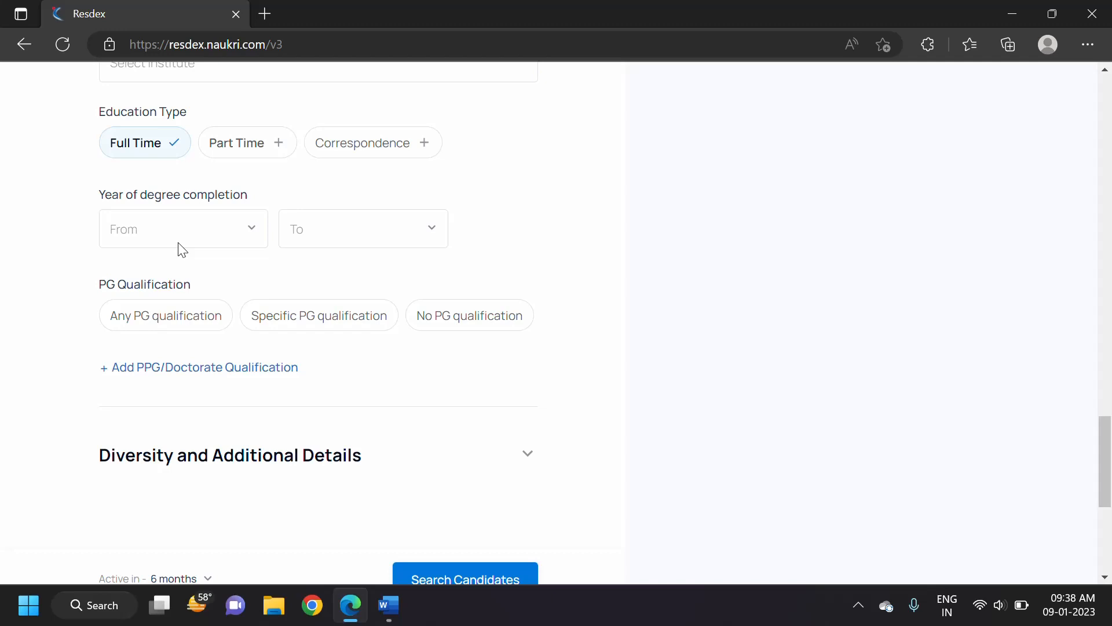
pyautogui.click(179, 244)
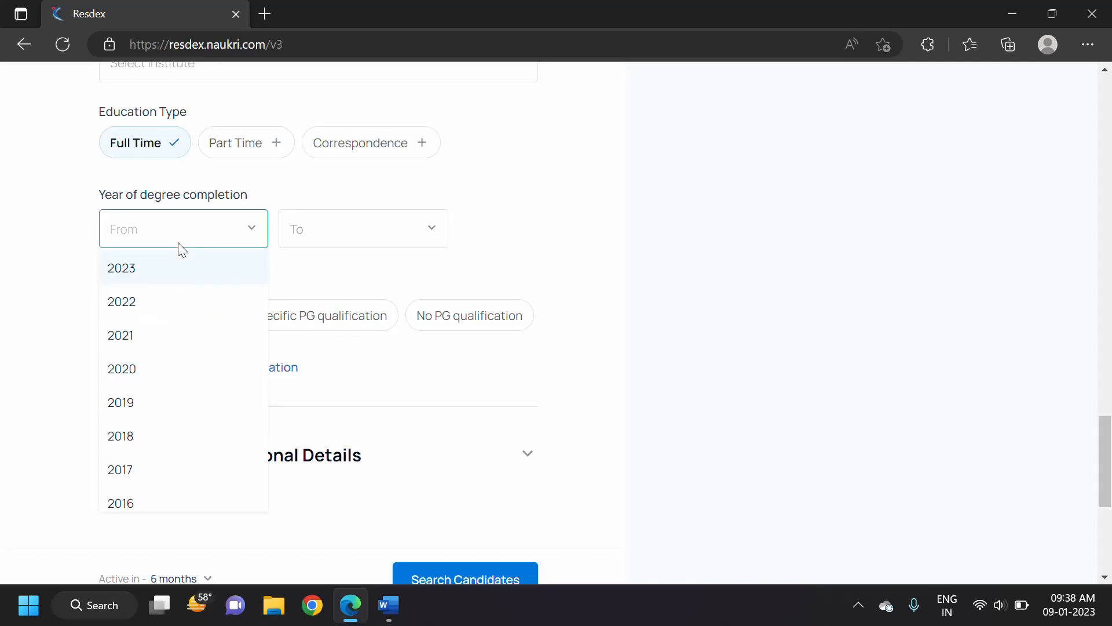
pyautogui.click(139, 402)
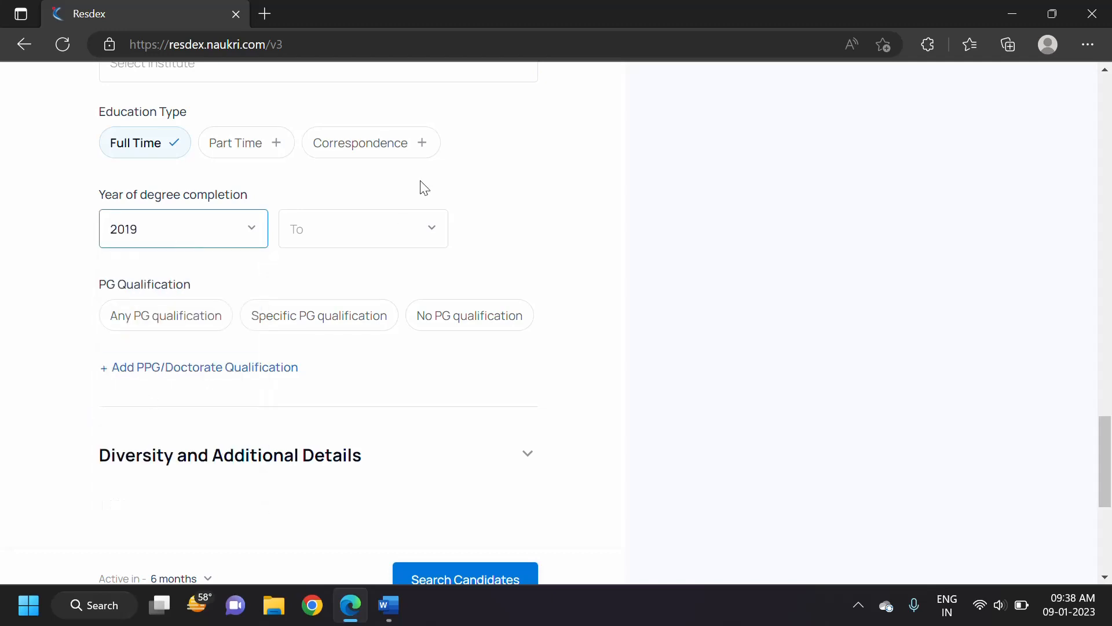
pyautogui.click(380, 227)
pyautogui.scroll(-2, 376, 381)
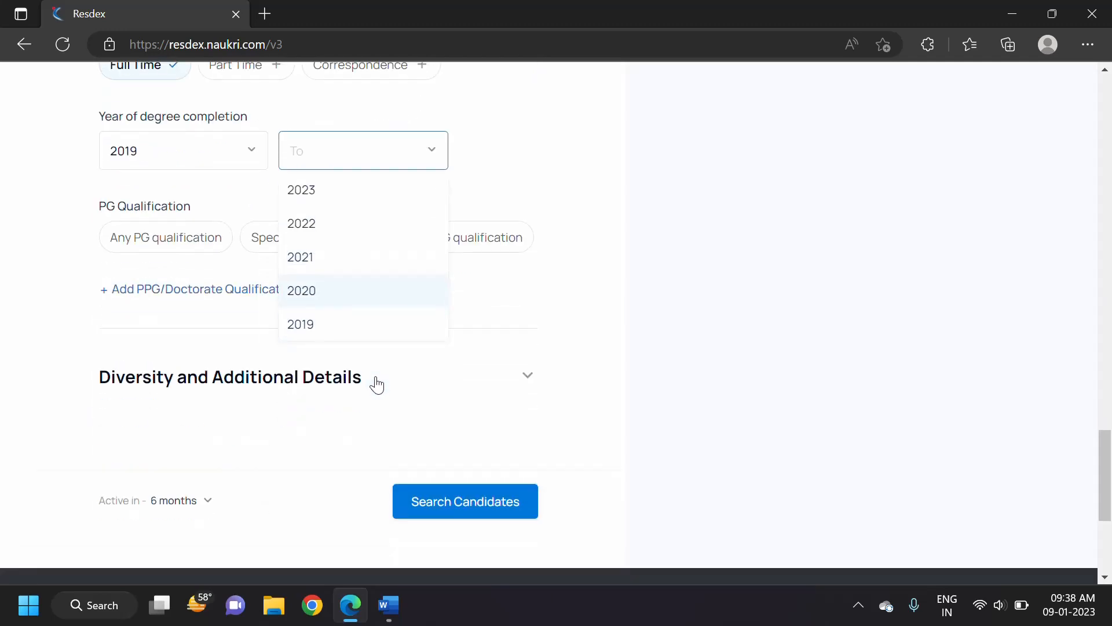
pyautogui.click(375, 236)
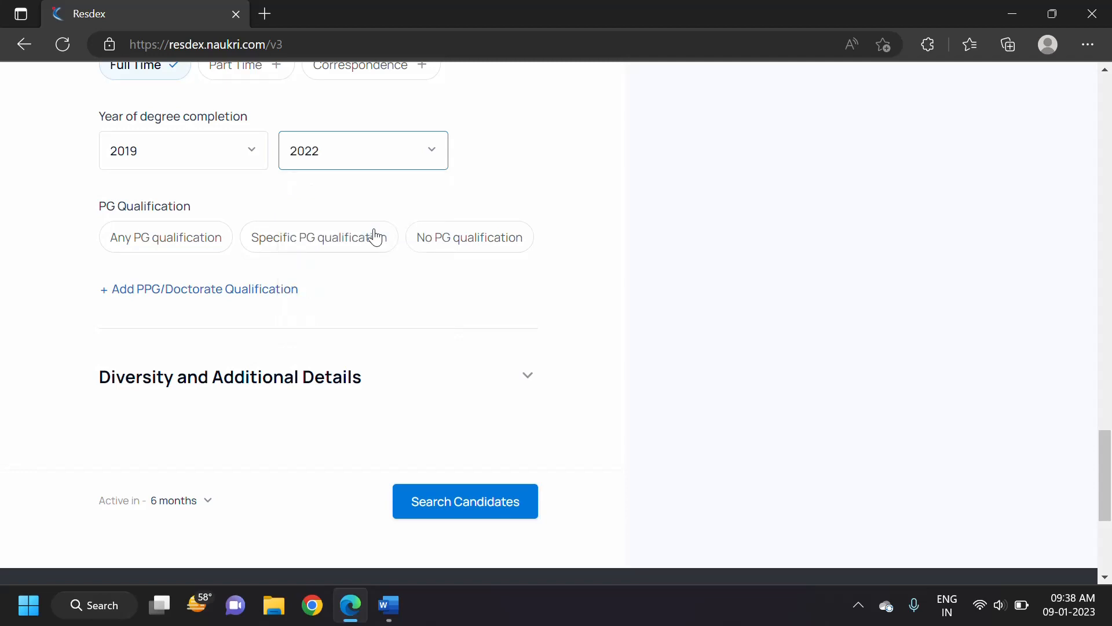
# Change the starting year of UG degree completion to 1978
pyautogui.click(236, 152)
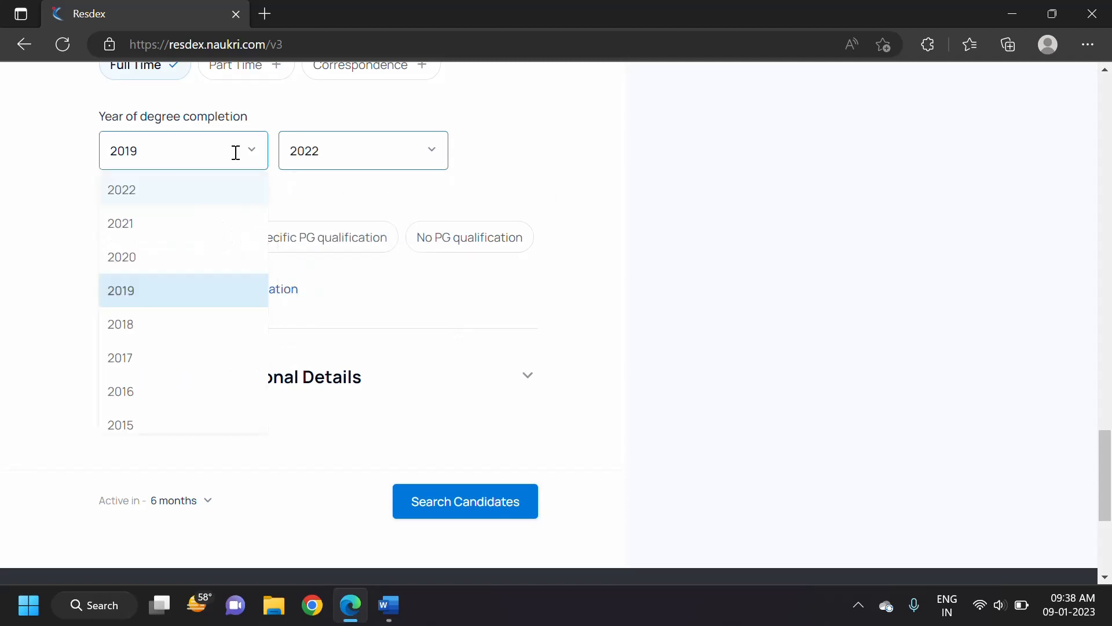
pyautogui.scroll(8, 235, 273)
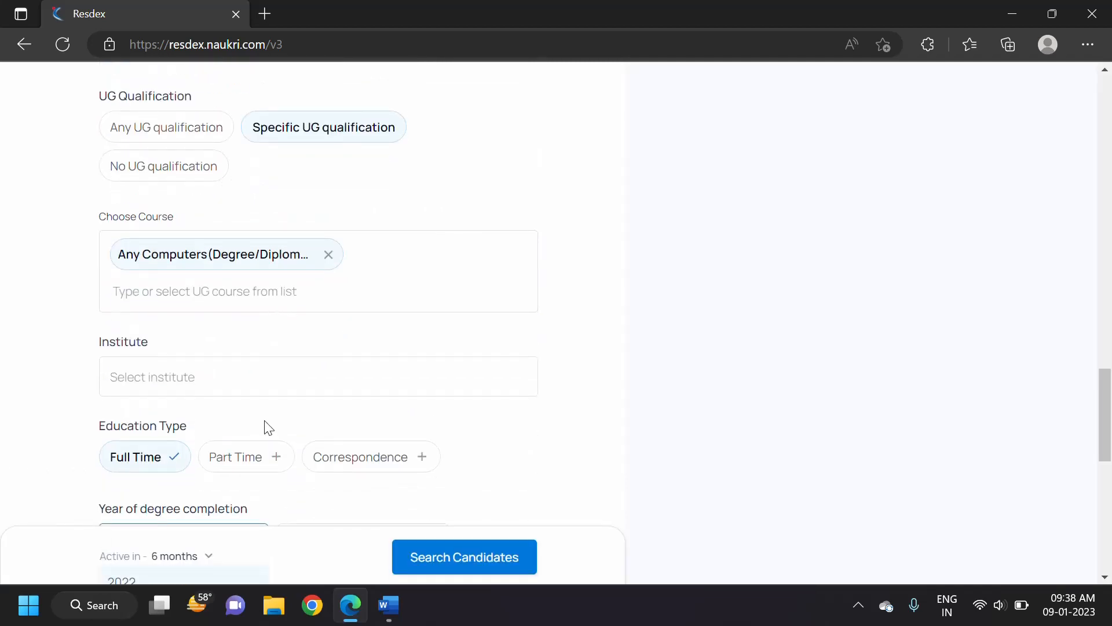
pyautogui.scroll(-5, 266, 425)
pyautogui.scroll(4, 201, 340)
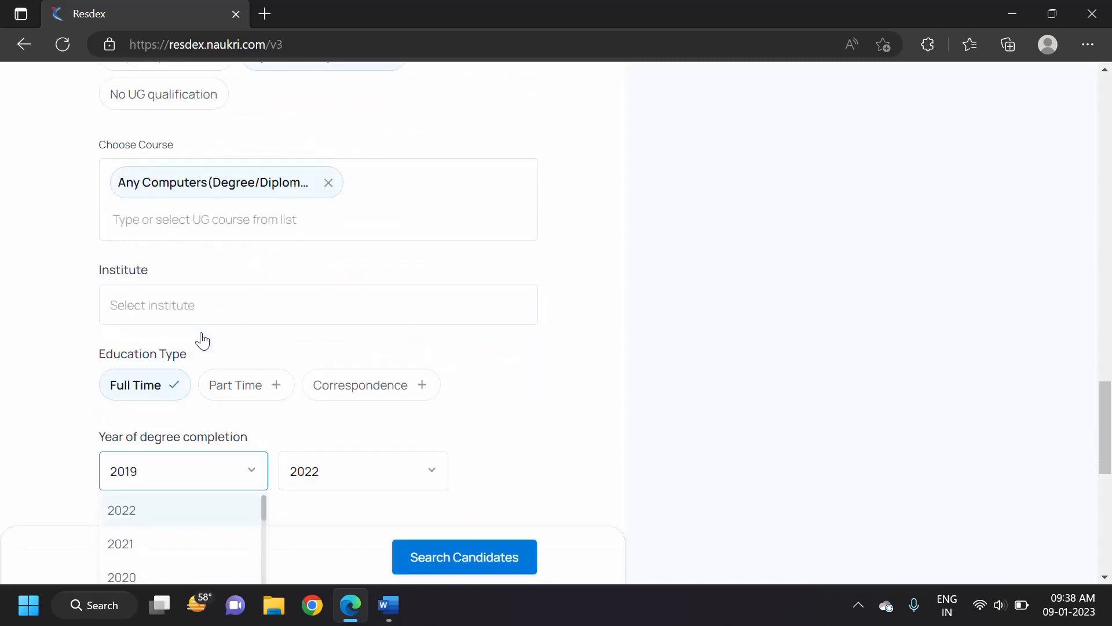
pyautogui.scroll(-12, 202, 343)
pyautogui.scroll(-12, 201, 343)
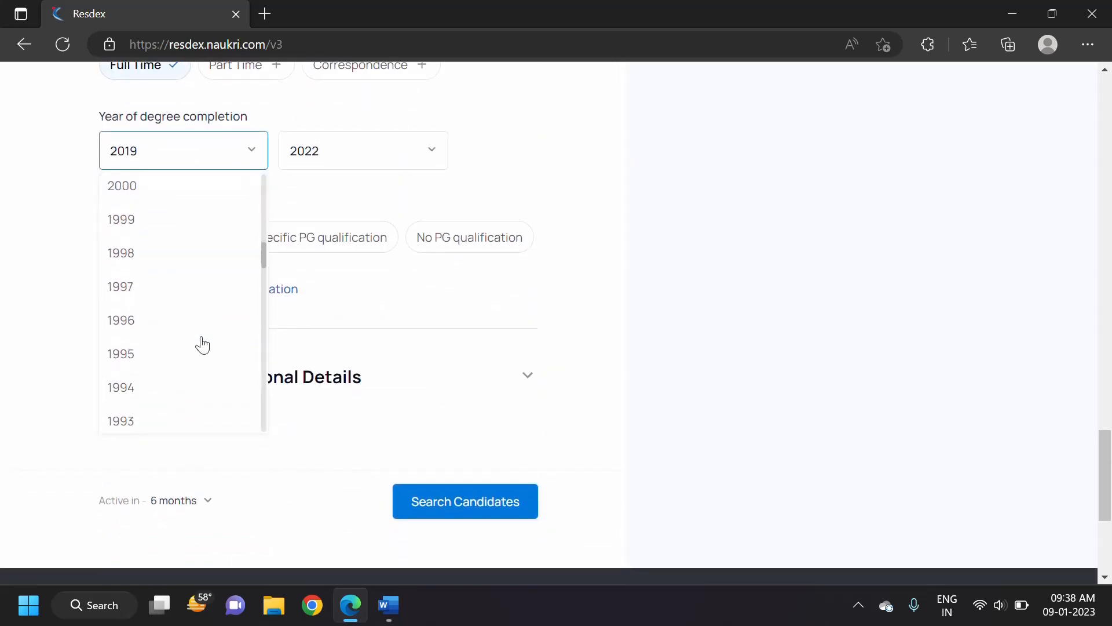
pyautogui.click(199, 343)
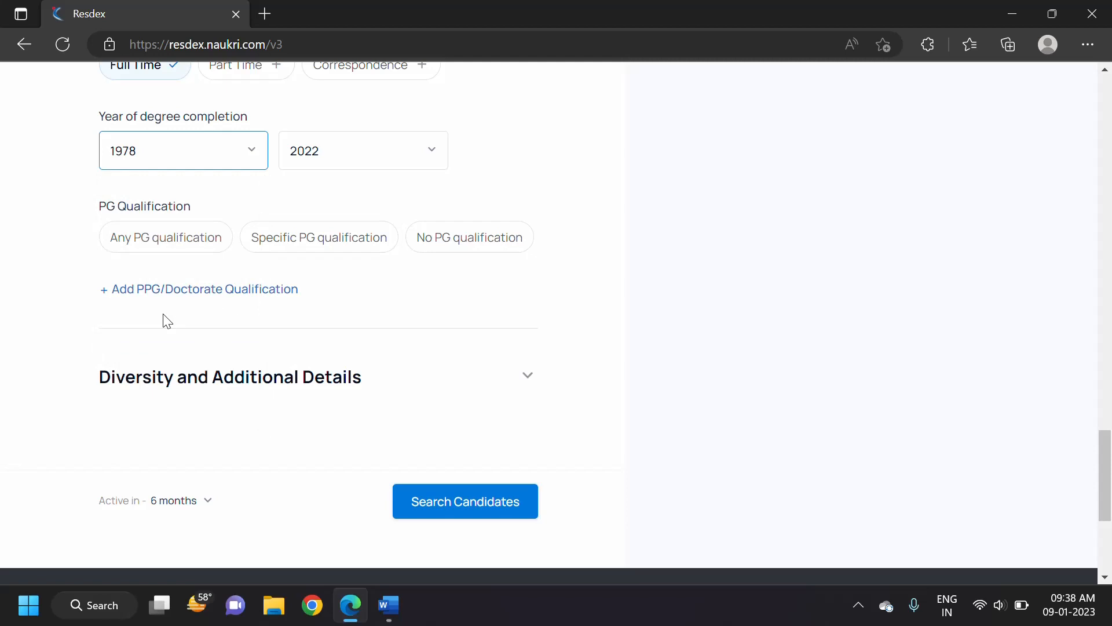
pyautogui.click(584, 141)
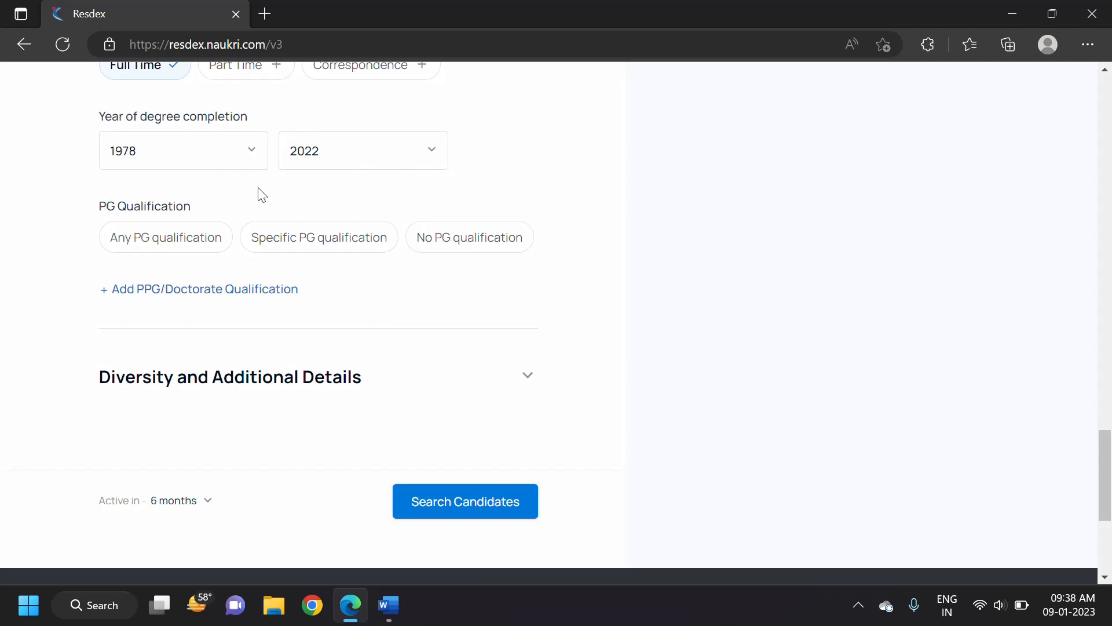
# Try the Specific PG and Any PG qualification options and clear the PG selection
pyautogui.click(286, 226)
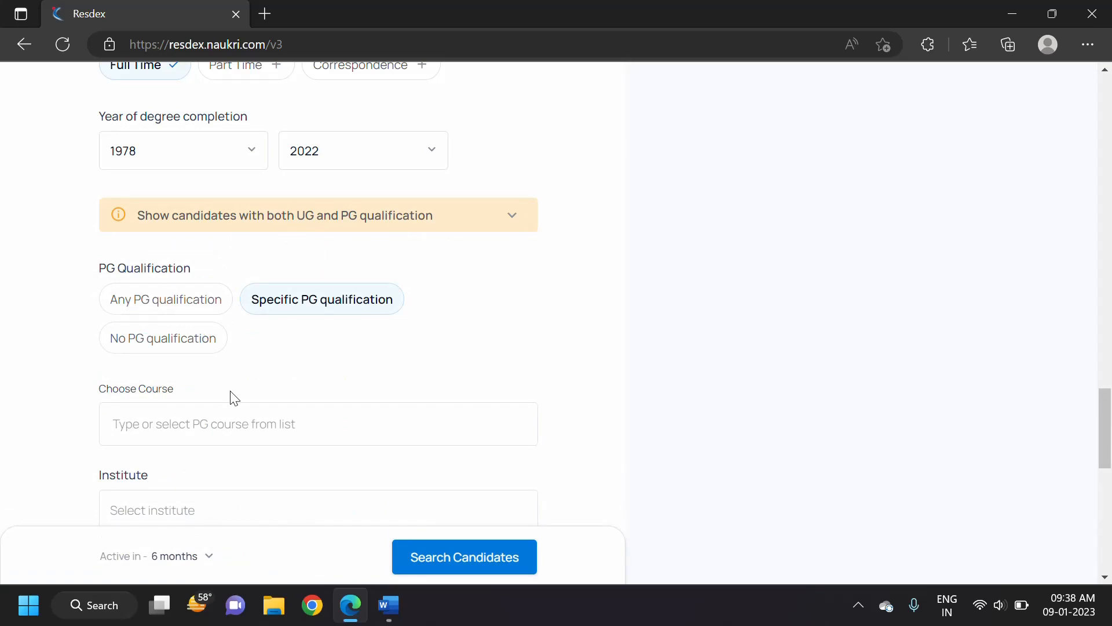
pyautogui.scroll(-7, 230, 398)
pyautogui.scroll(8, 232, 398)
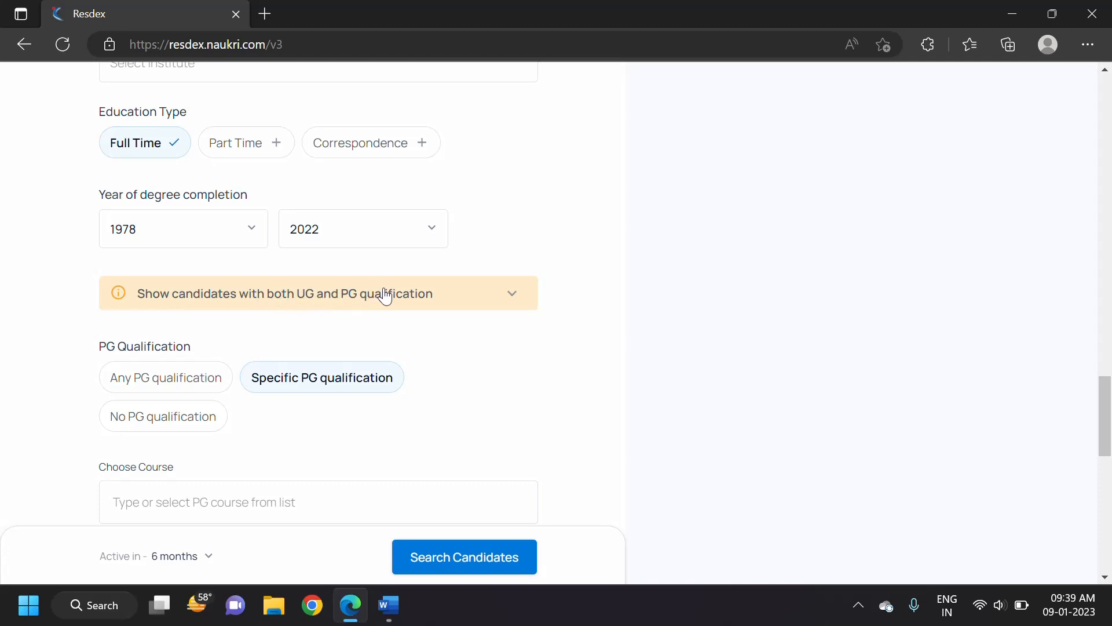
pyautogui.click(219, 373)
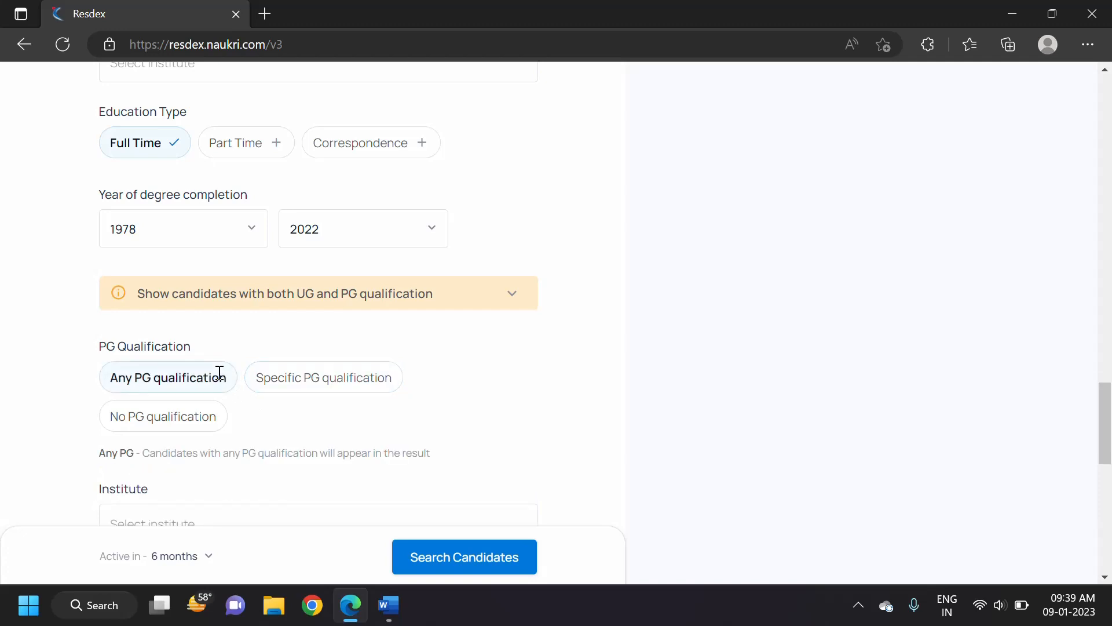
pyautogui.click(220, 374)
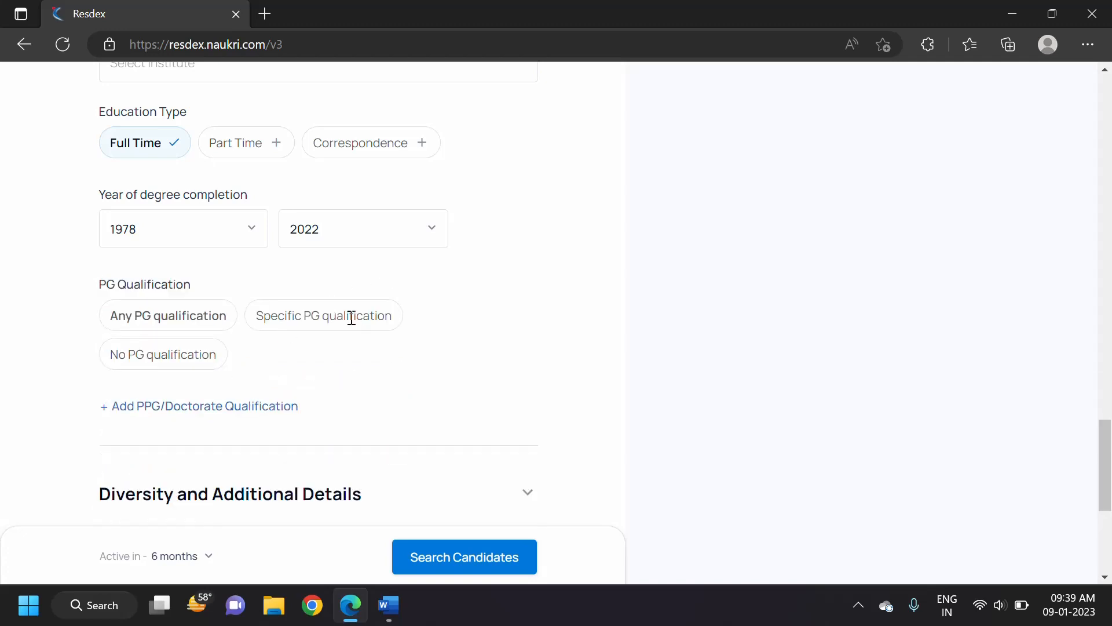
# Require a specific PG qualification and review the UG and PG education fields
pyautogui.click(282, 322)
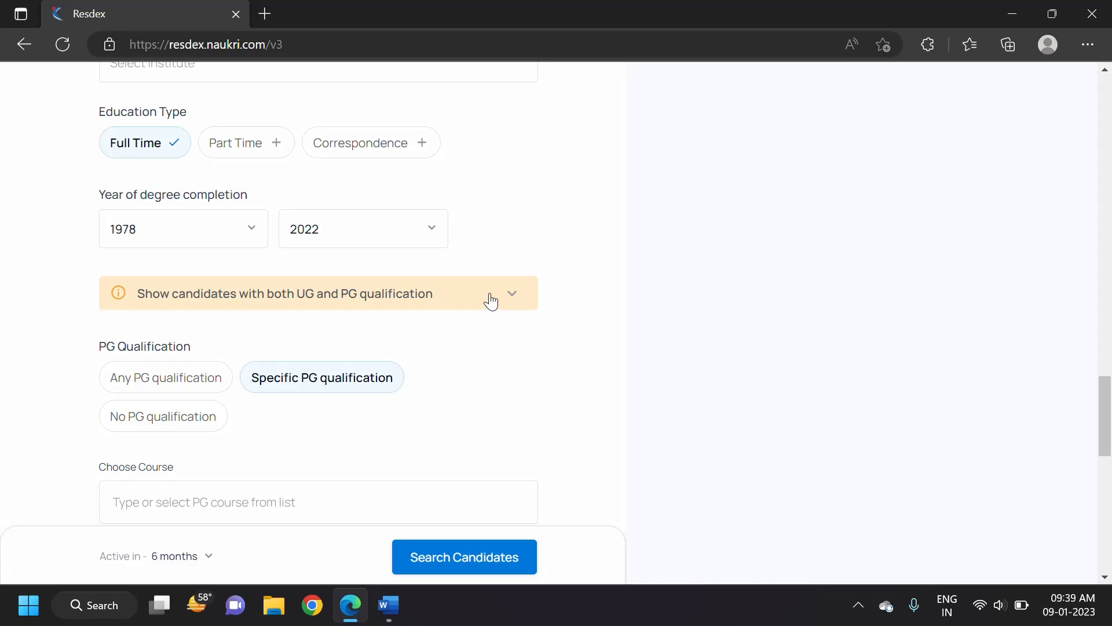
pyautogui.scroll(4, 309, 98)
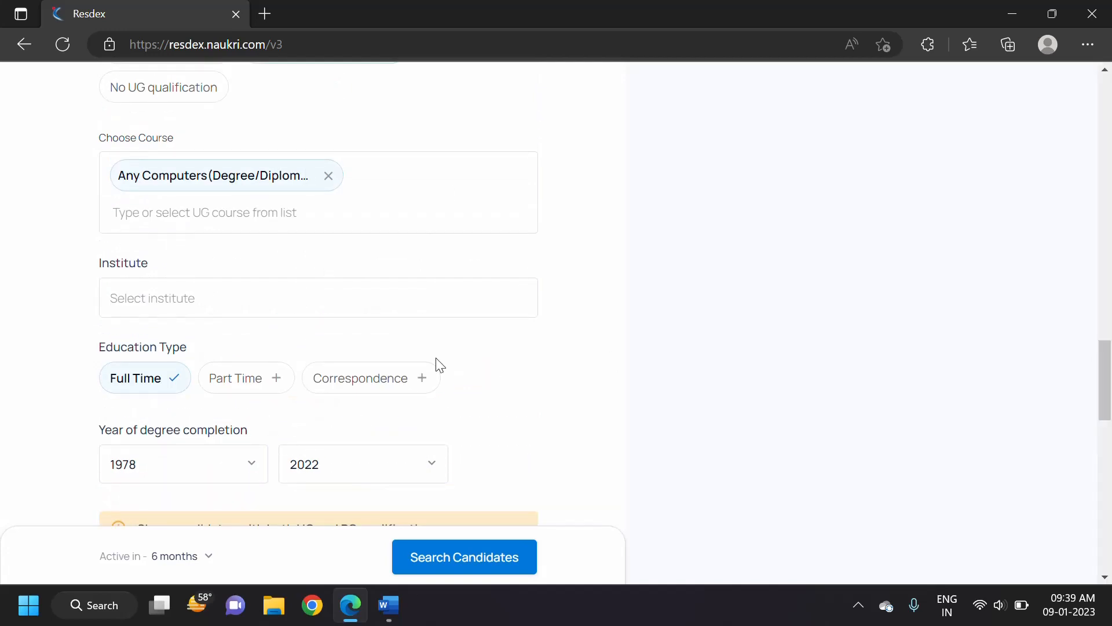
pyautogui.scroll(-8, 651, 440)
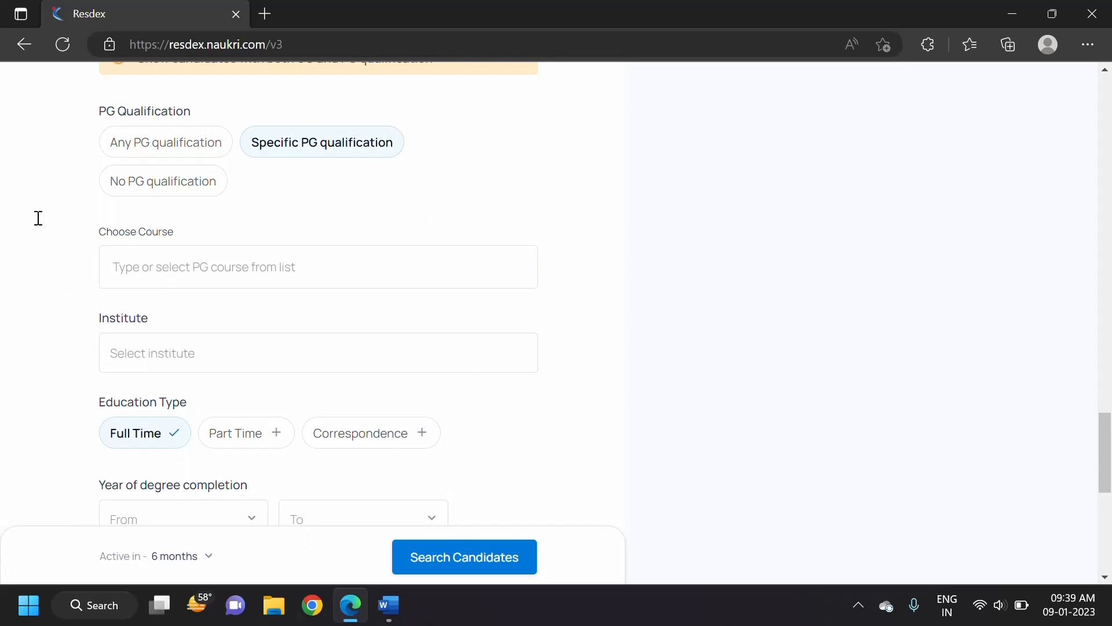
pyautogui.scroll(-1, 375, 336)
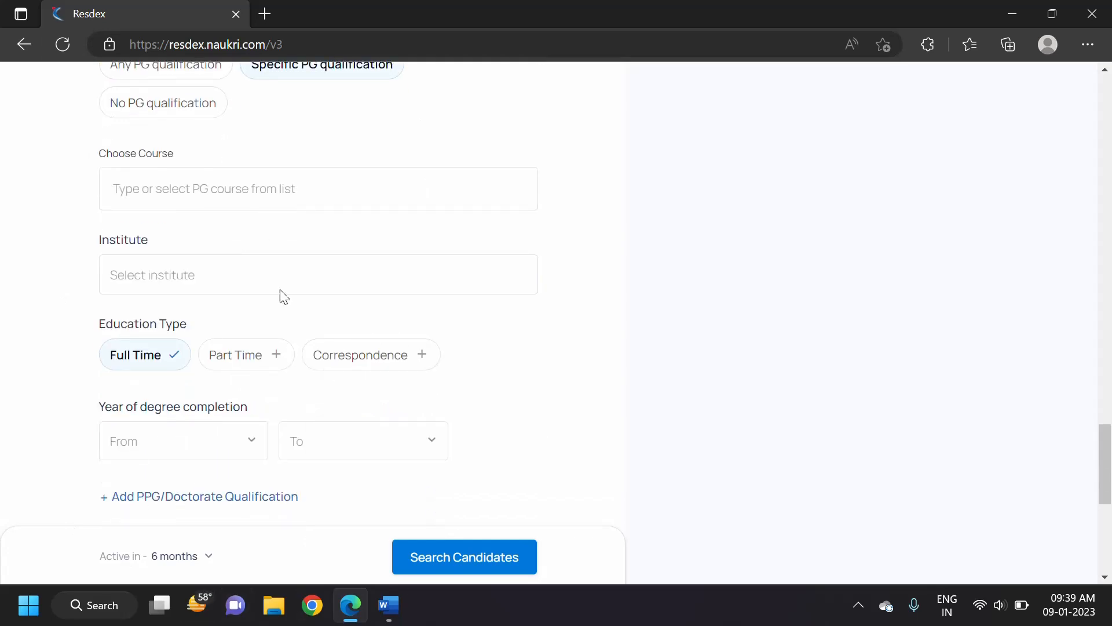
# Change the education matching rule to show candidates with either UG or PG qualification
pyautogui.scroll(2, 471, 289)
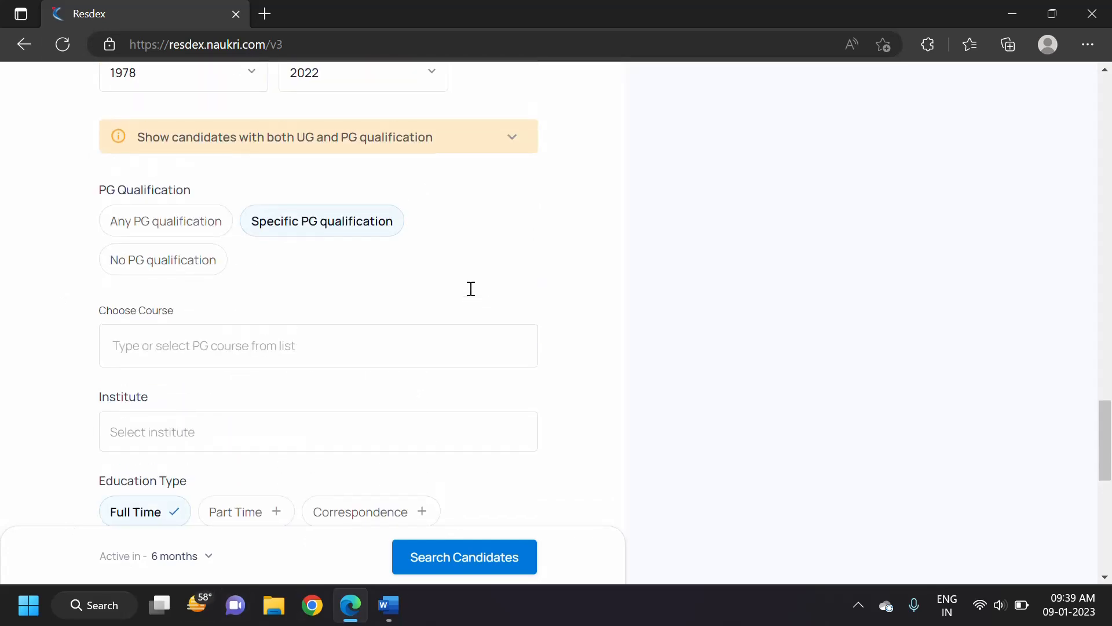
pyautogui.click(513, 141)
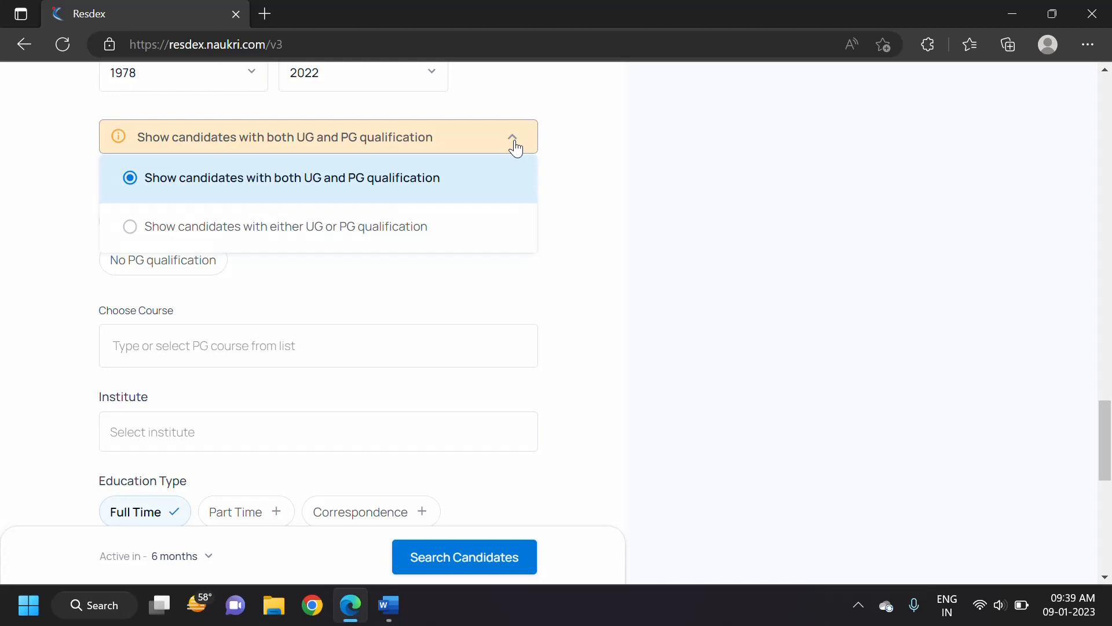
pyautogui.click(419, 232)
# Review the UG course requirement and clear the Specific PG qualification selection
pyautogui.scroll(4, 542, 218)
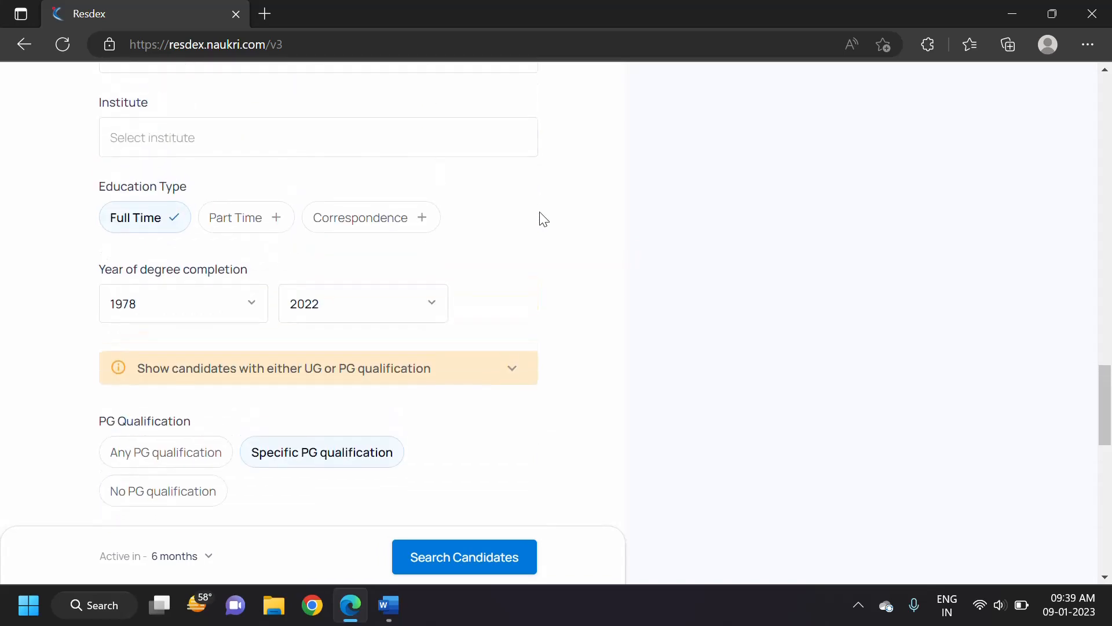
pyautogui.scroll(4, 356, 262)
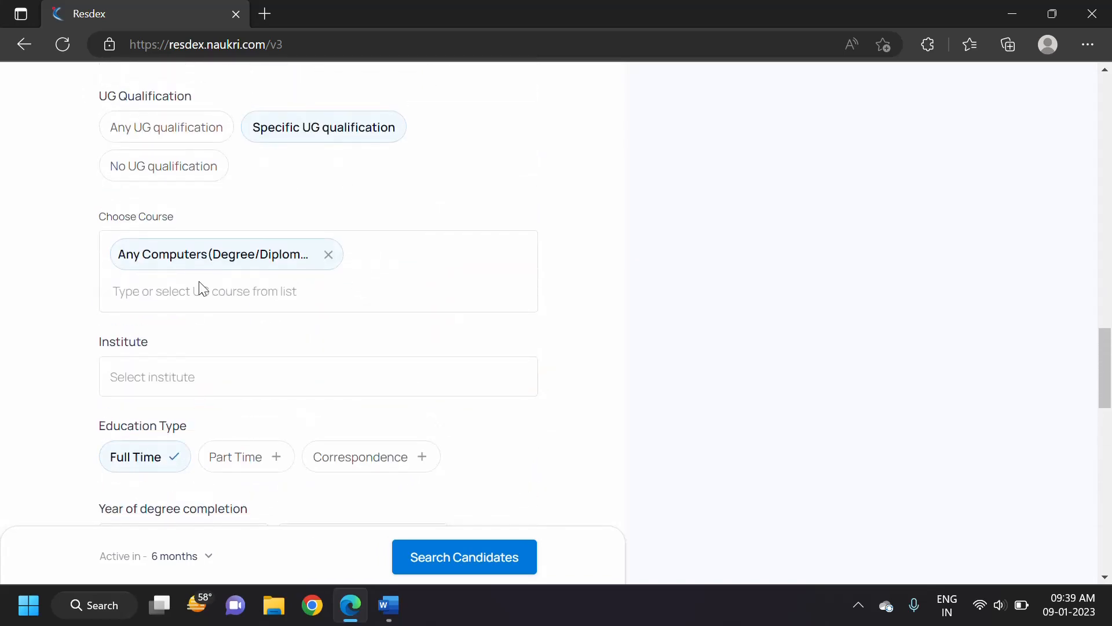
pyautogui.scroll(-6, 540, 357)
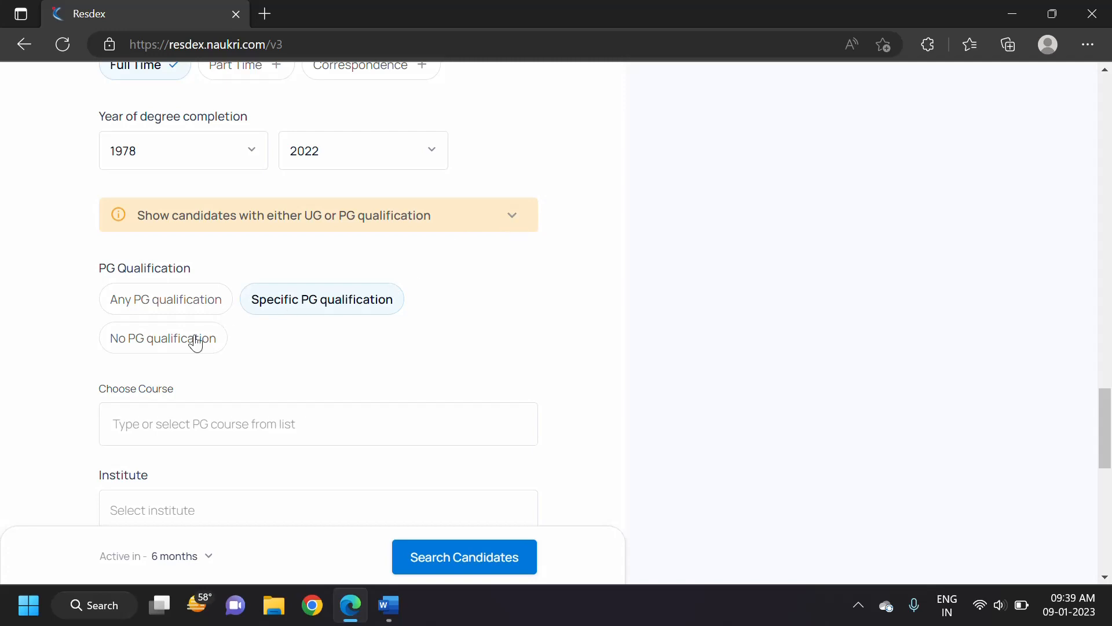
pyautogui.click(355, 300)
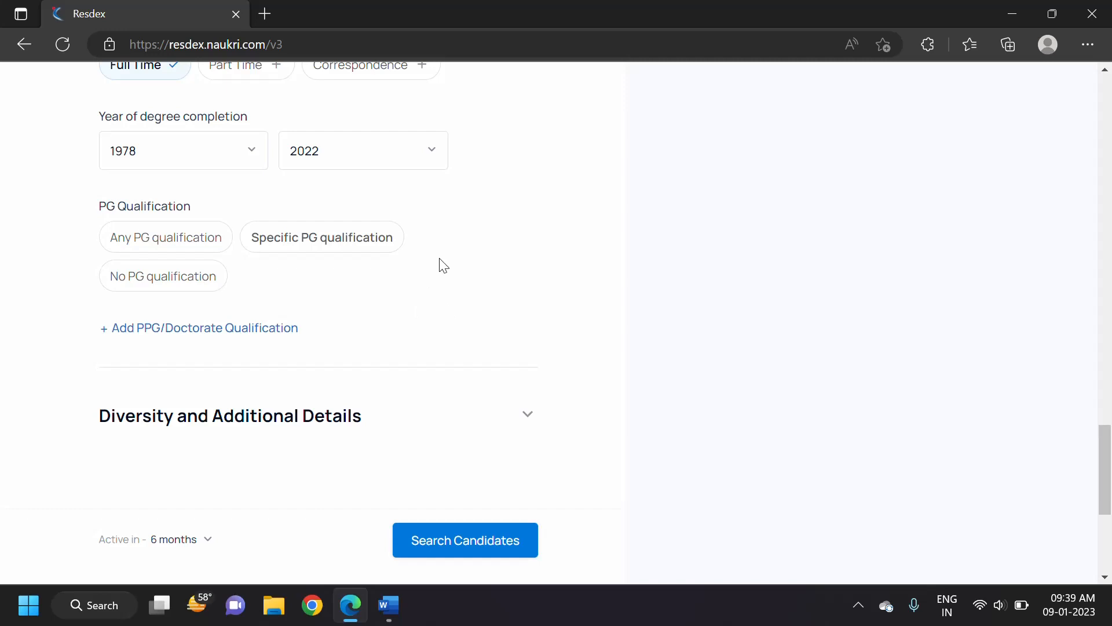
# Expand Diversity and Additional Details and look through its diversity, work and display filters
pyautogui.scroll(-1, 439, 262)
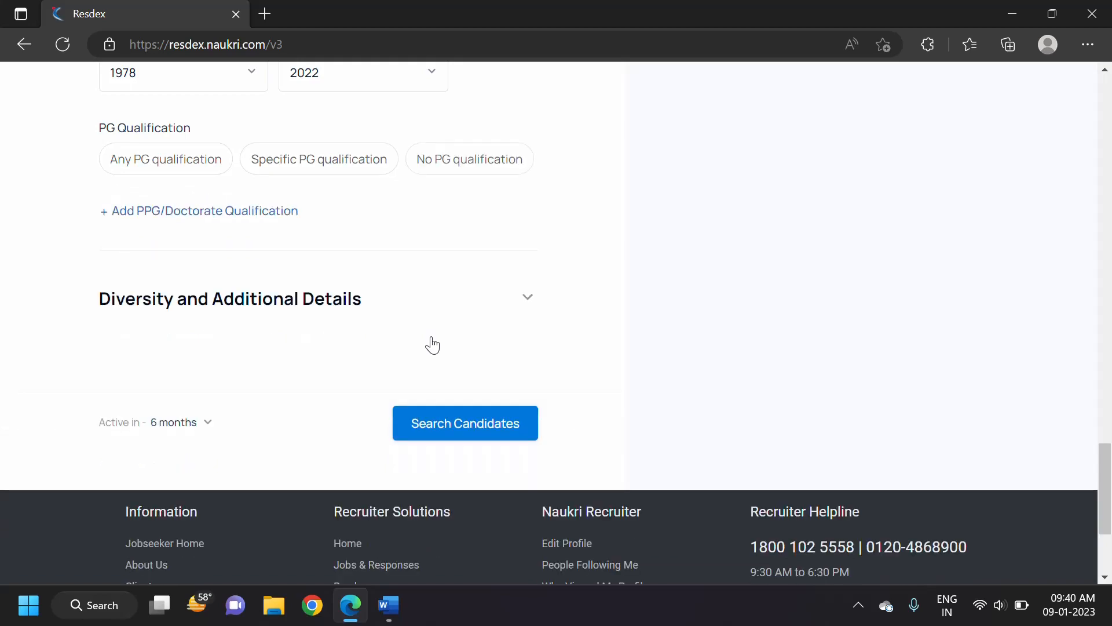
pyautogui.click(528, 297)
pyautogui.scroll(-3, 458, 329)
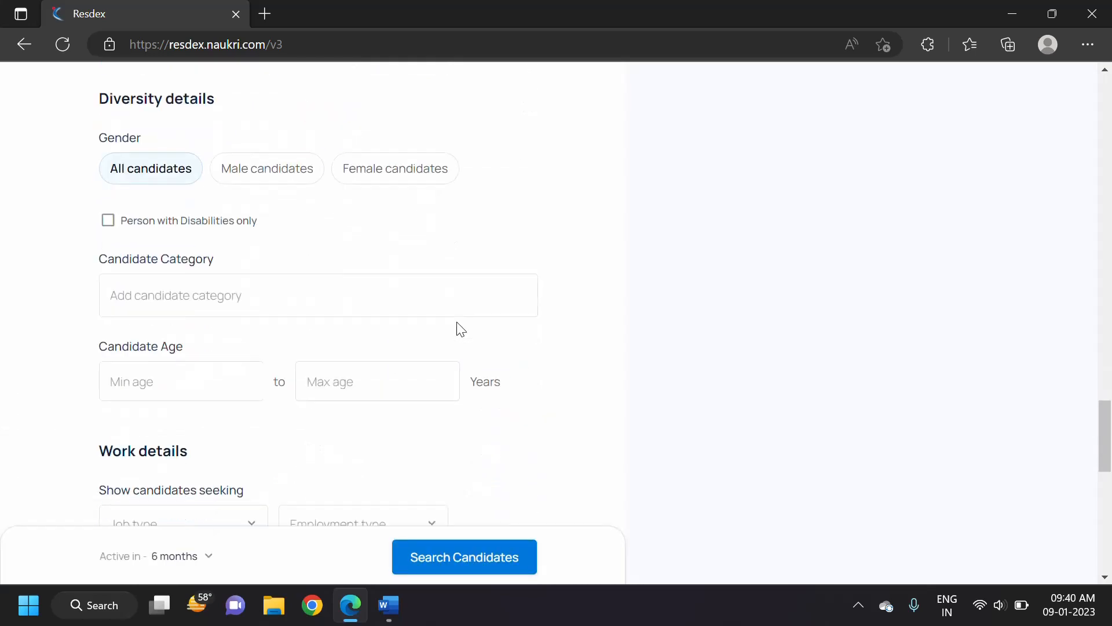
pyautogui.scroll(-6, 461, 329)
pyautogui.scroll(1, 461, 329)
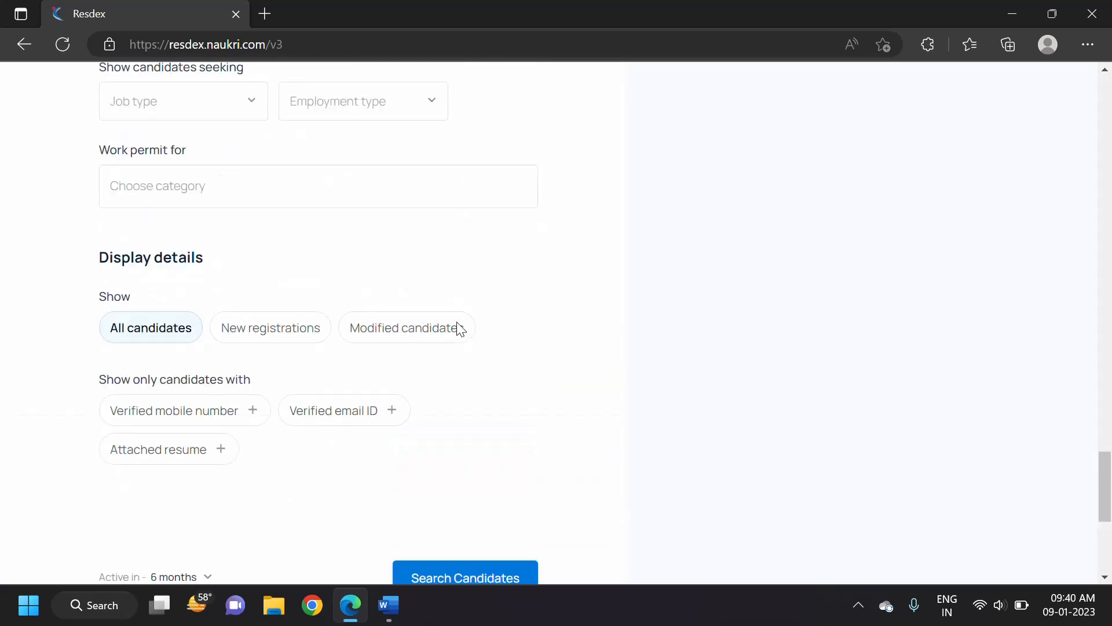
pyautogui.scroll(6, 461, 329)
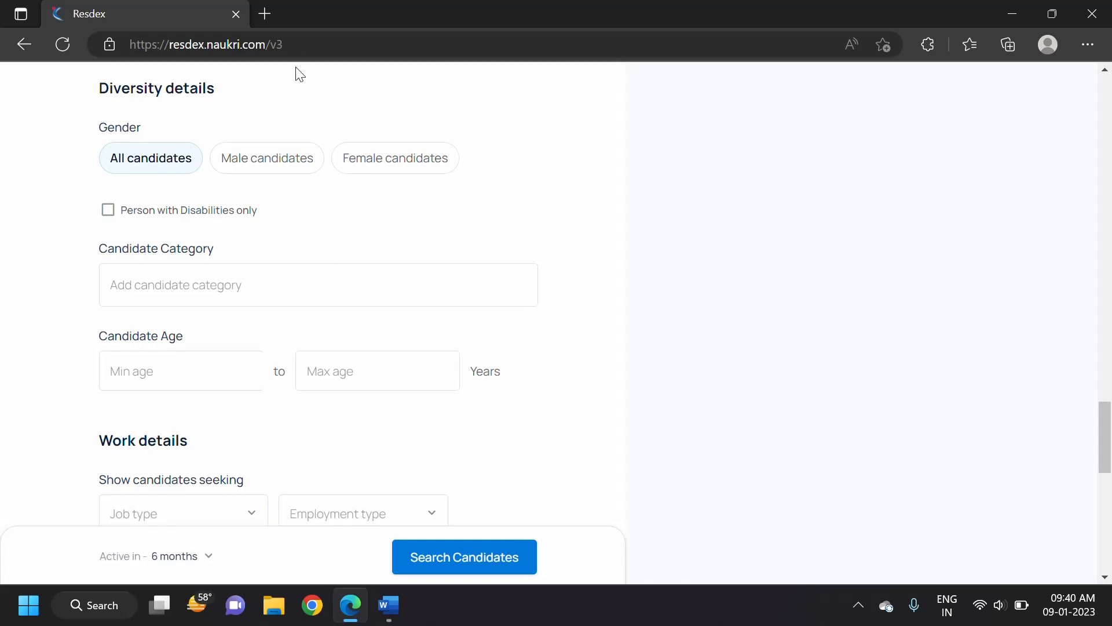
# Try the Female candidates and Person with Disabilities only filters, and return the gender filter to All candidates
pyautogui.click(367, 153)
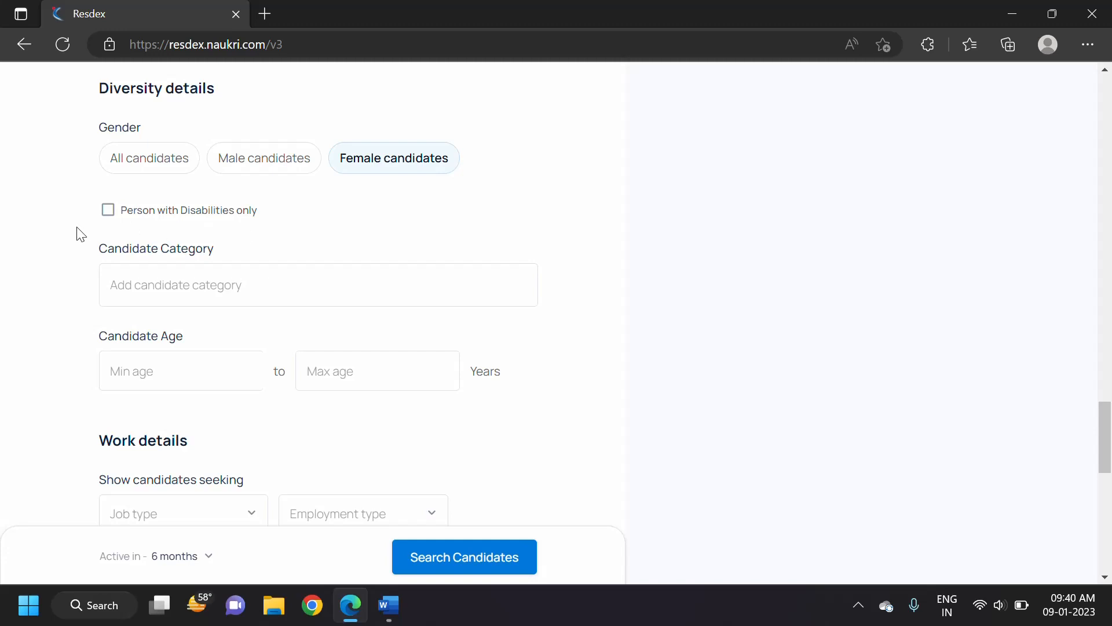
pyautogui.click(107, 213)
pyautogui.click(126, 217)
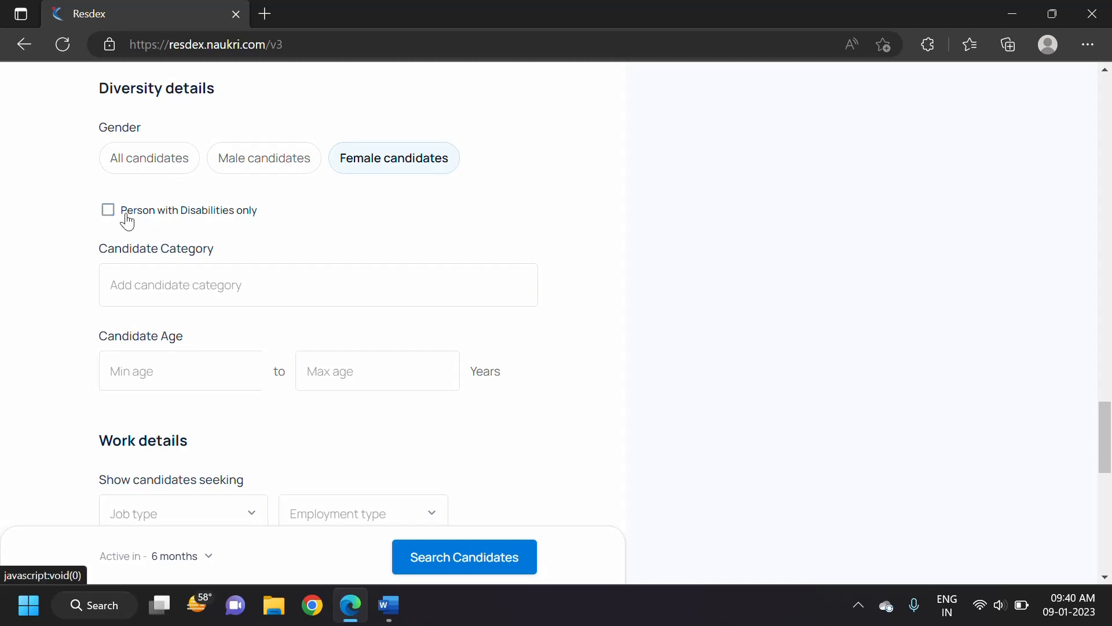
pyautogui.click(163, 164)
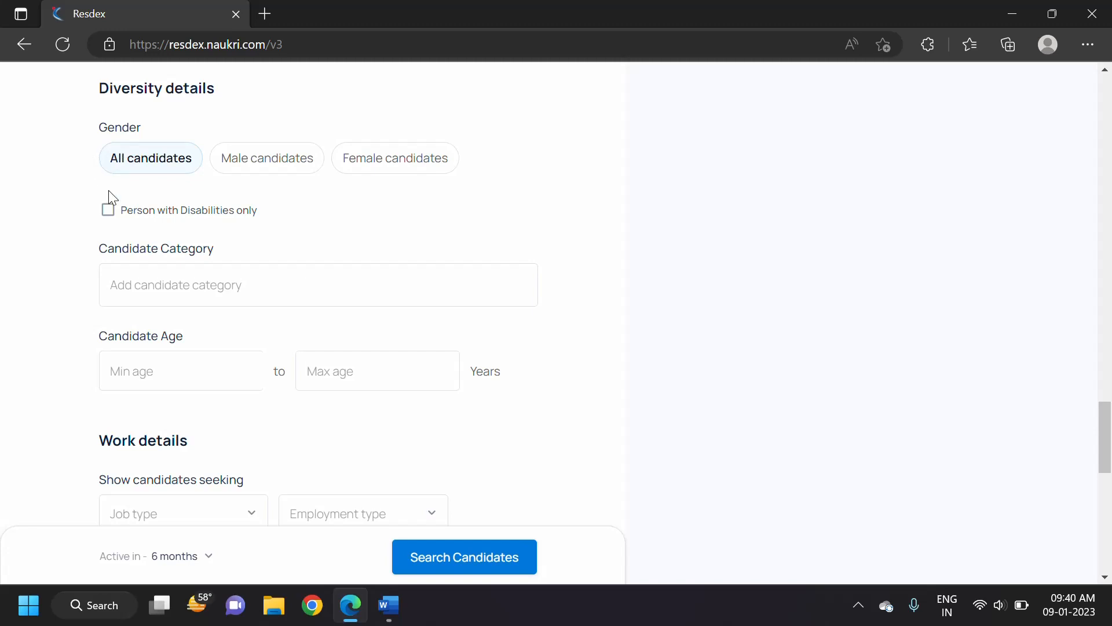
# Examine the available candidate category and minimum age options without choosing any
pyautogui.click(171, 290)
pyautogui.scroll(-3, 153, 371)
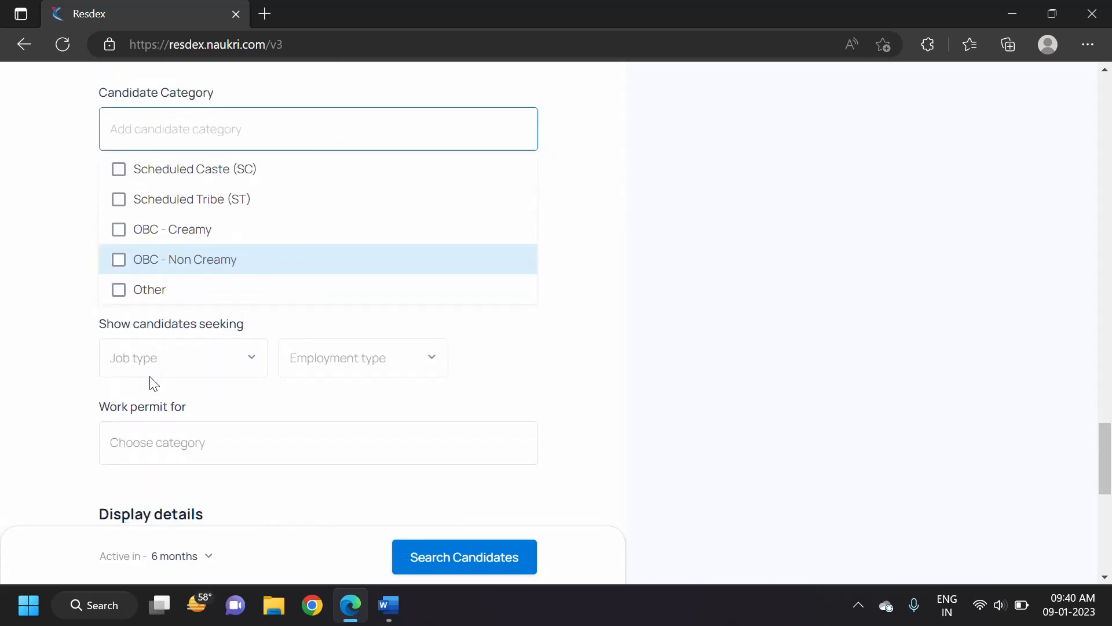
pyautogui.click(12, 241)
pyautogui.scroll(1, 25, 216)
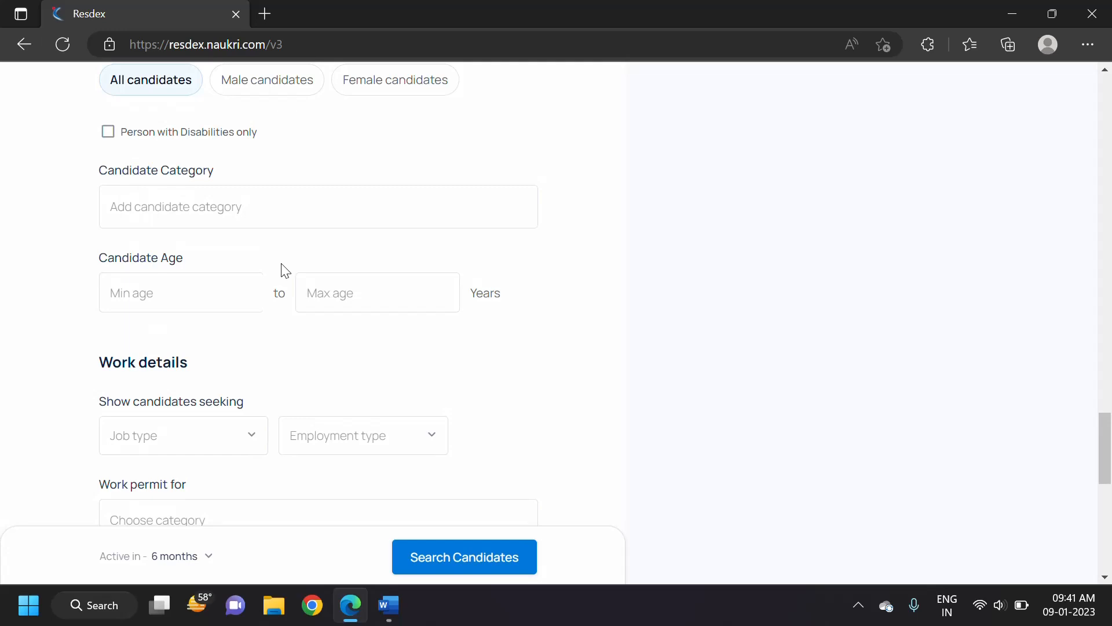
pyautogui.click(243, 206)
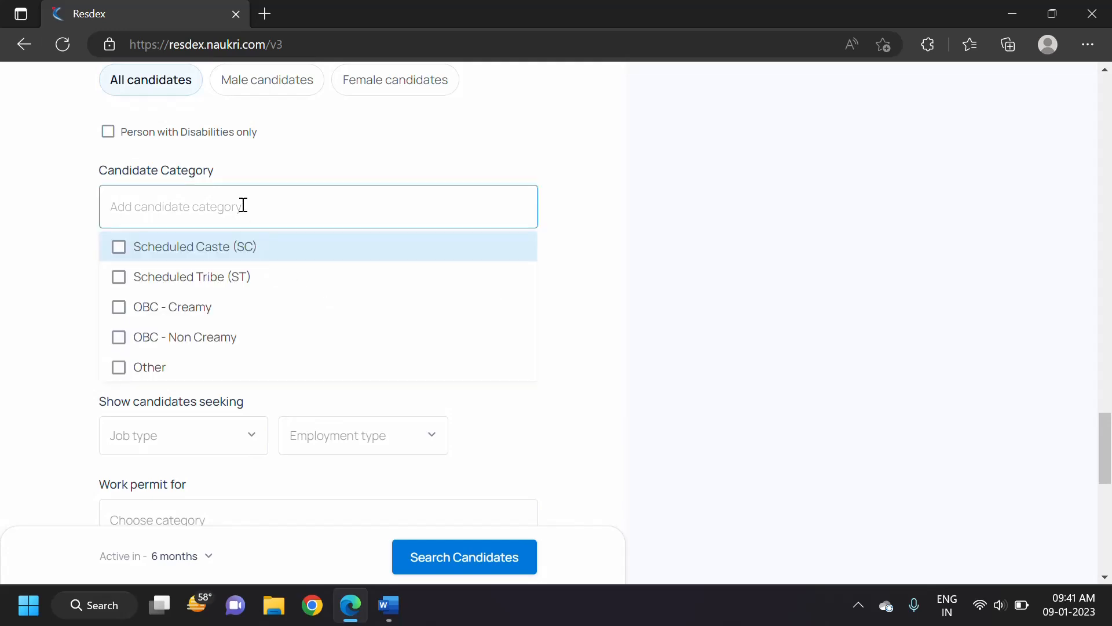
pyautogui.click(620, 308)
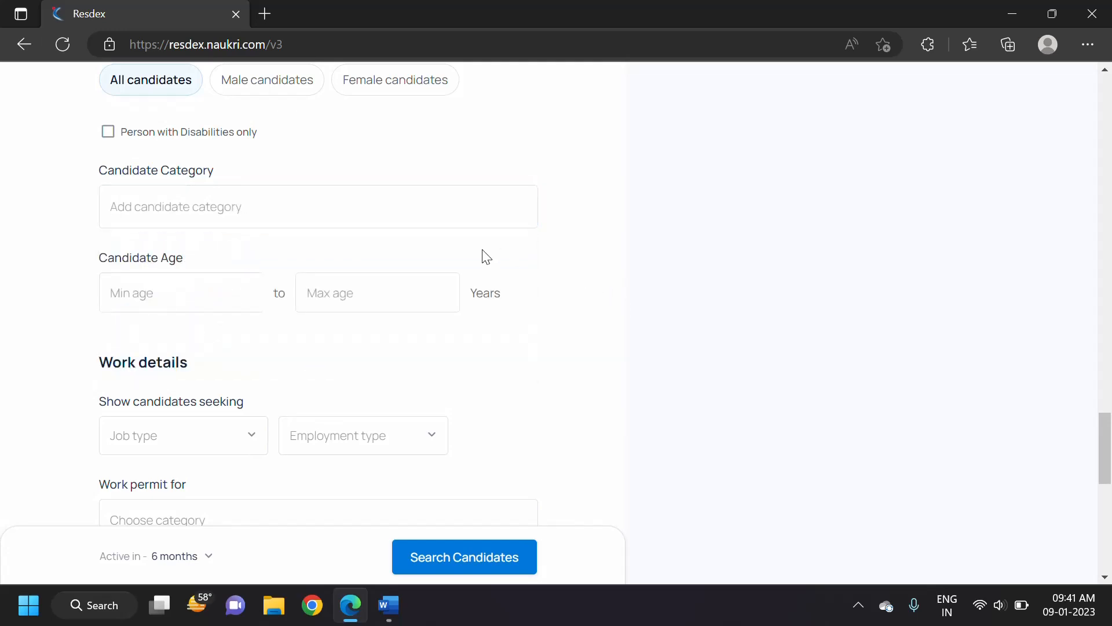
pyautogui.click(220, 287)
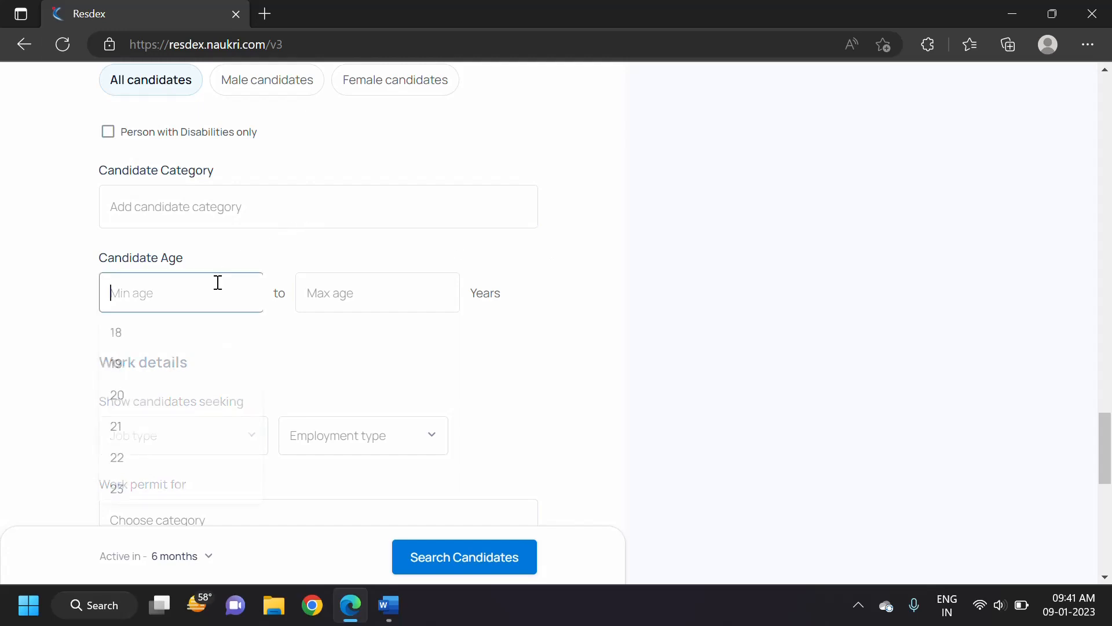
pyautogui.click(384, 262)
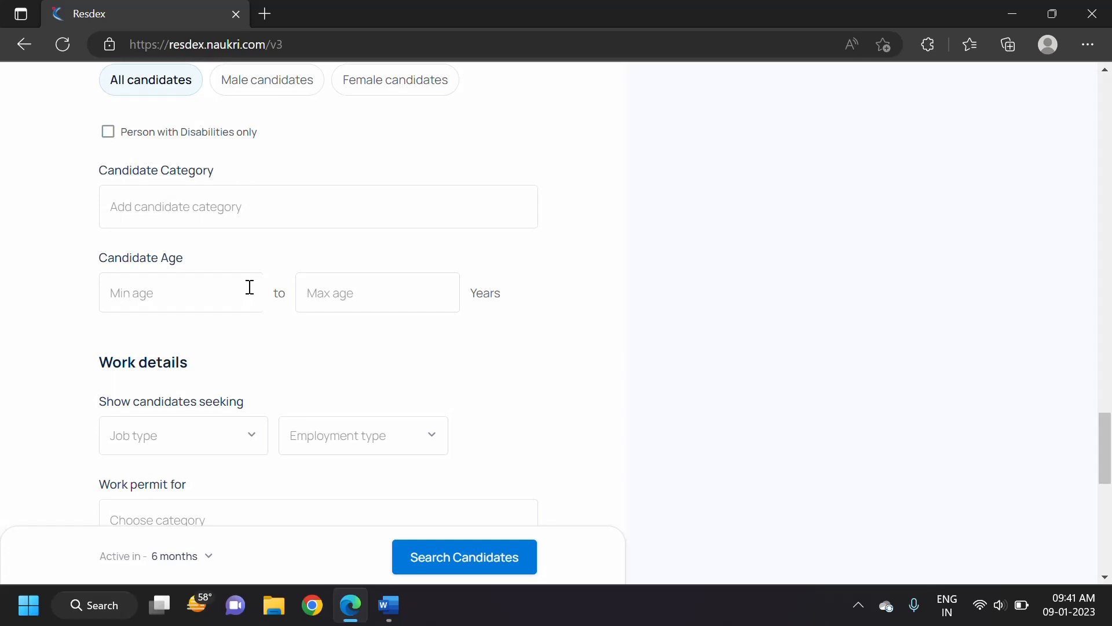
# Examine the job type and employment type options under the work details without choosing any
pyautogui.scroll(-1, 250, 287)
pyautogui.scroll(-1, 252, 285)
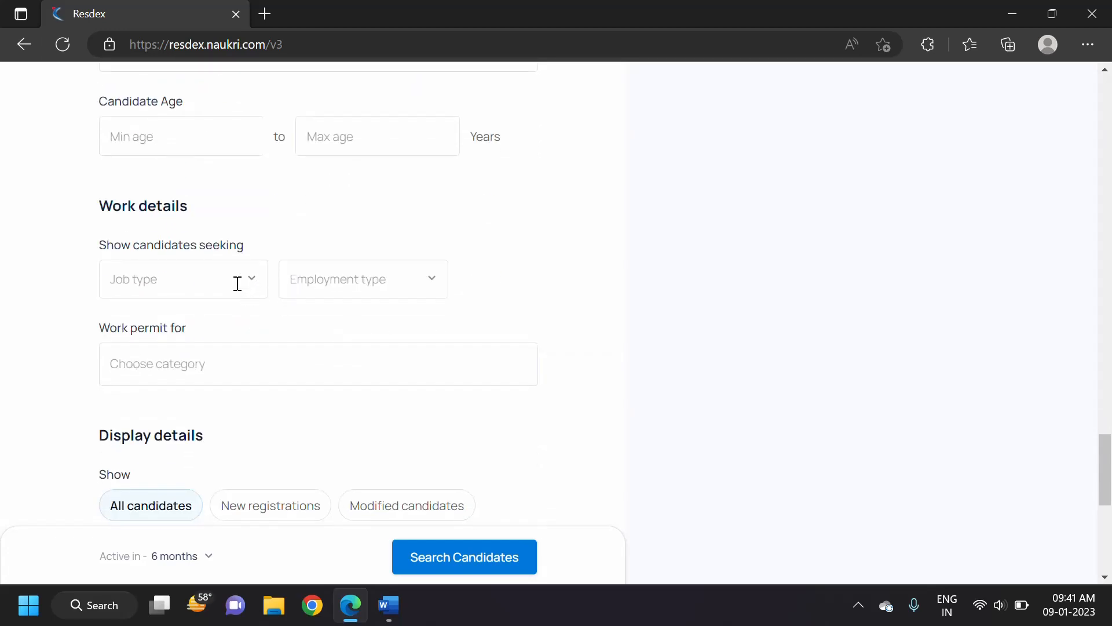
pyautogui.click(236, 284)
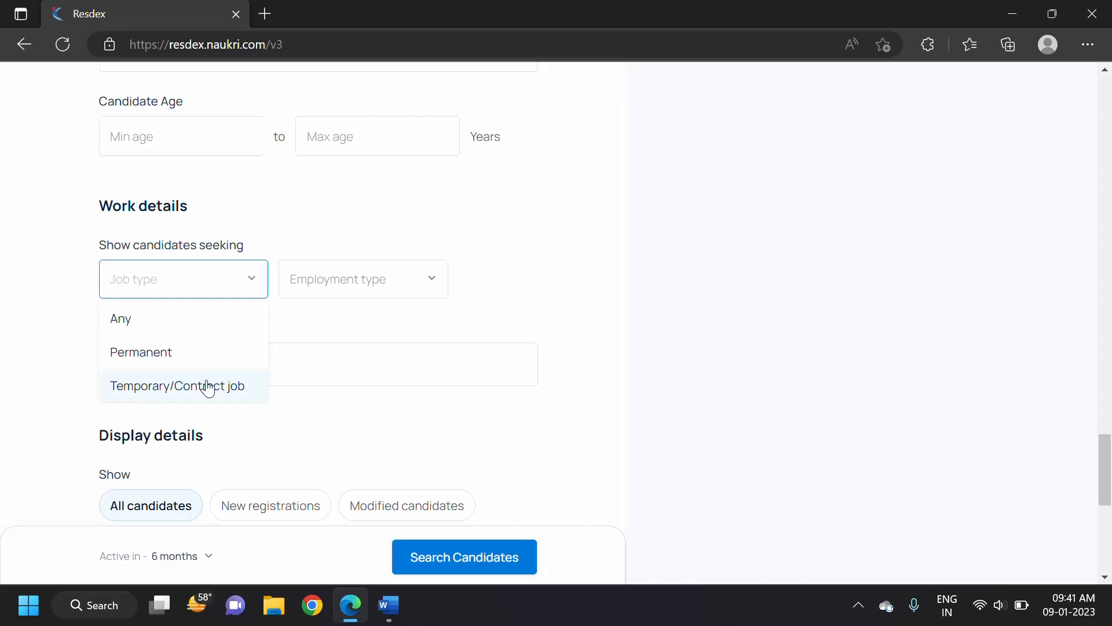
pyautogui.click(266, 240)
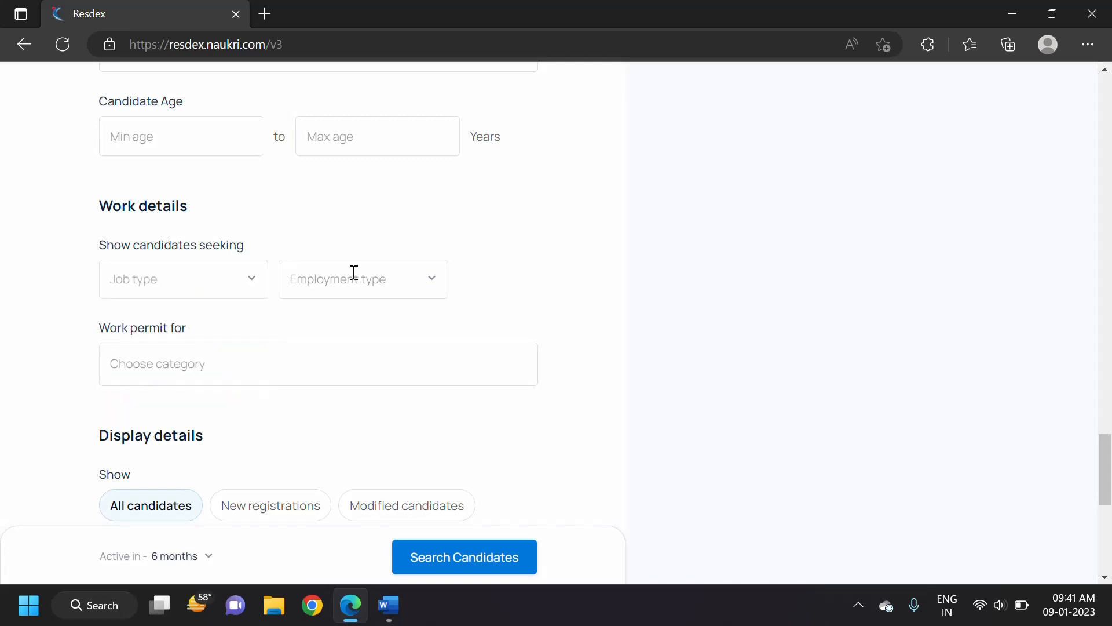
pyautogui.click(354, 272)
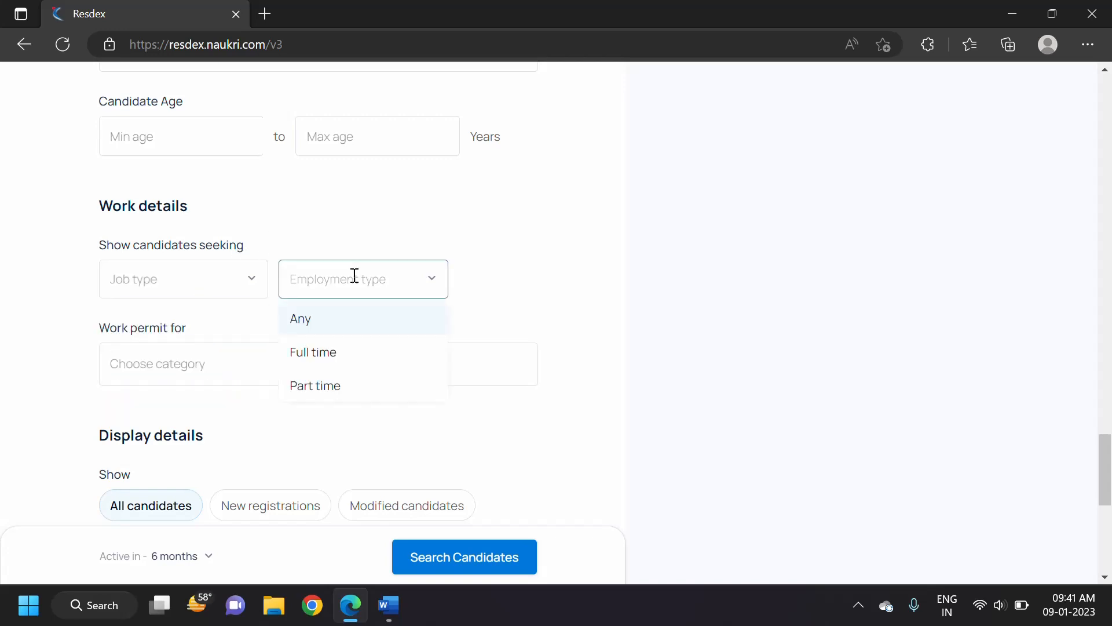
pyautogui.click(528, 311)
# Limit the search to candidates active in the last 1 day and run the candidate search
pyautogui.scroll(-4, 369, 310)
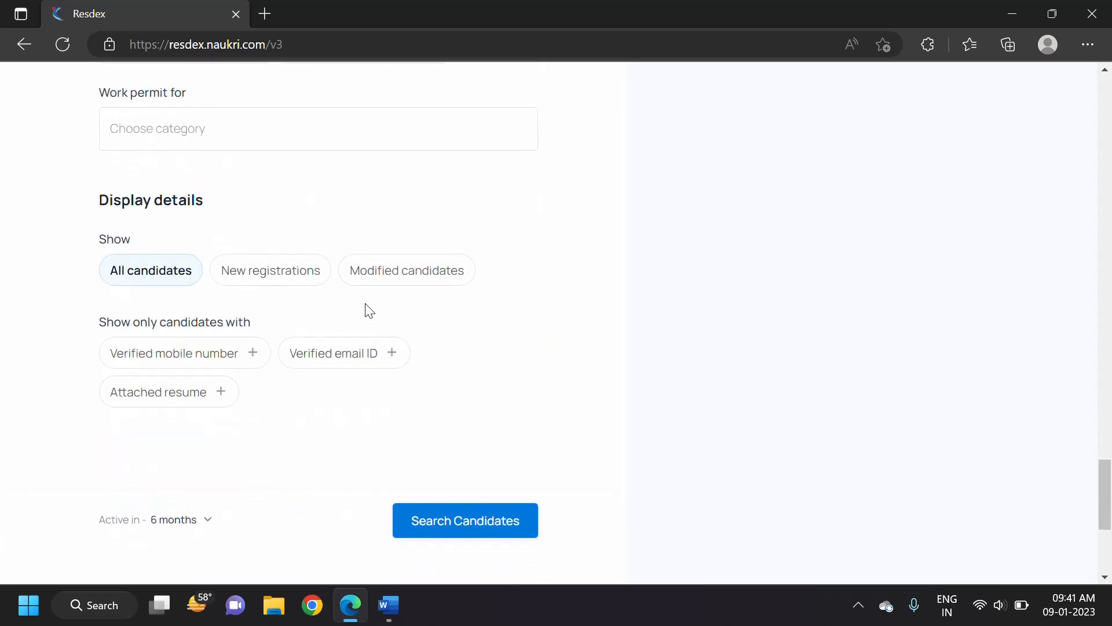
pyautogui.scroll(-3, 370, 311)
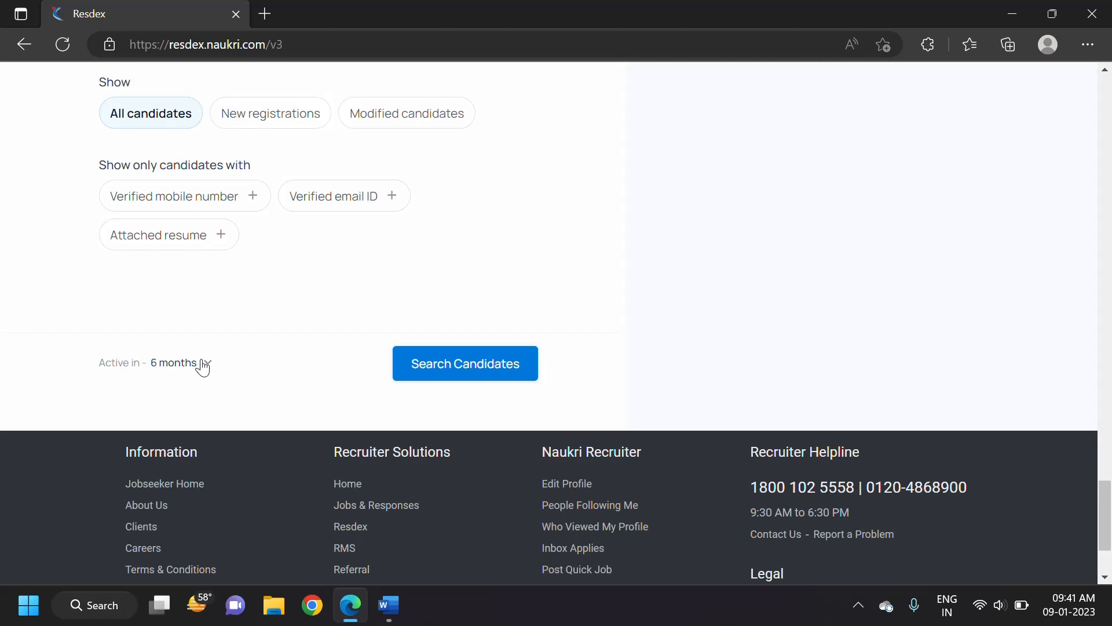
pyautogui.click(202, 365)
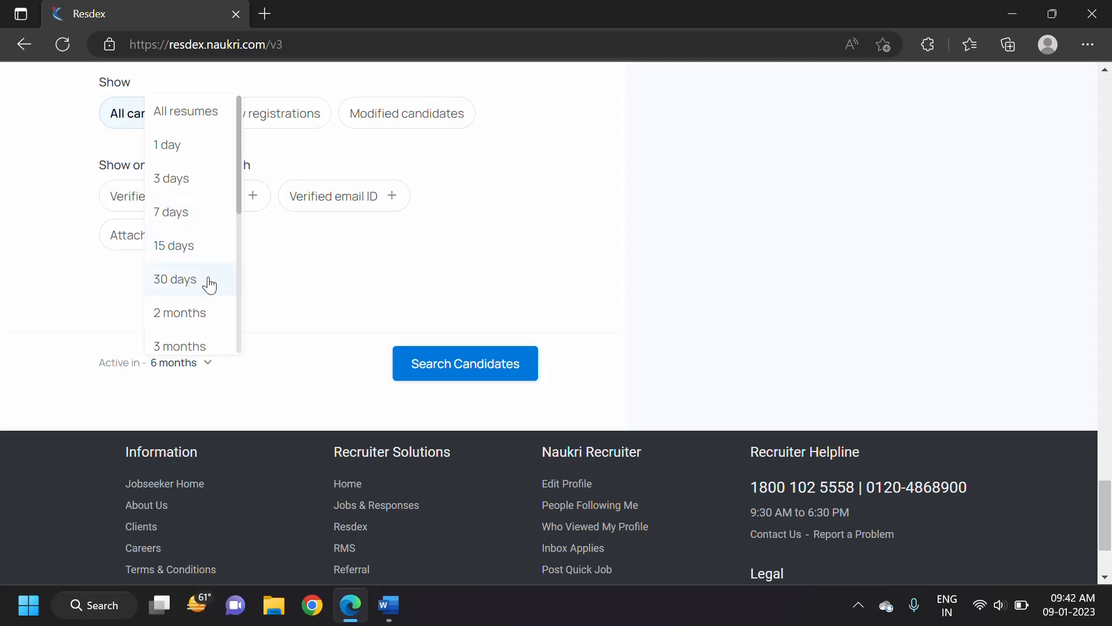
pyautogui.scroll(-2, 209, 284)
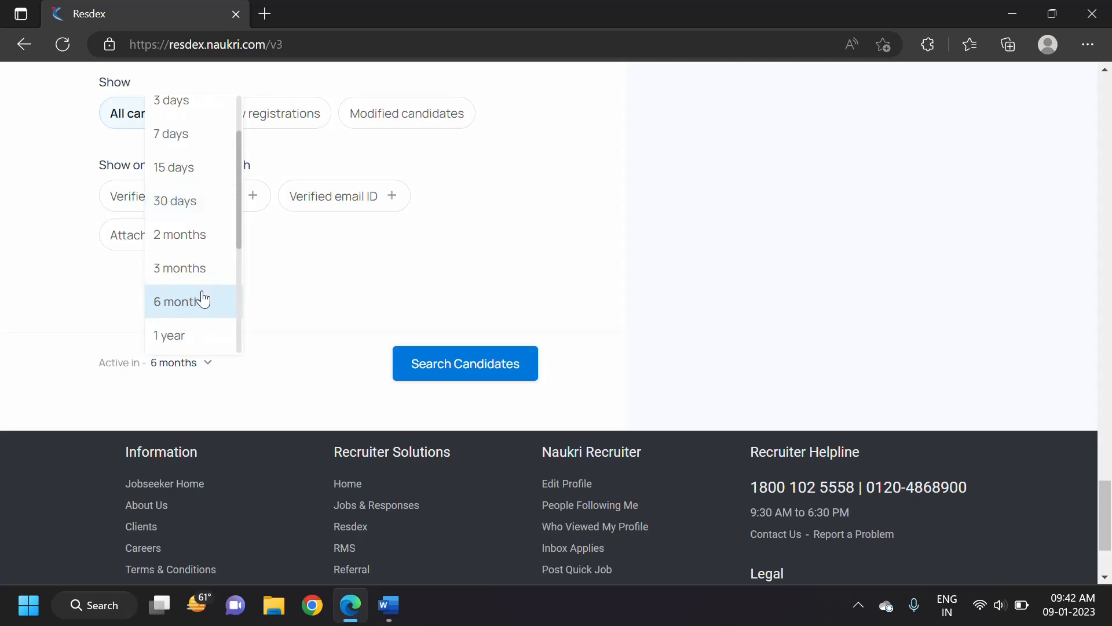
pyautogui.click(334, 275)
pyautogui.click(201, 364)
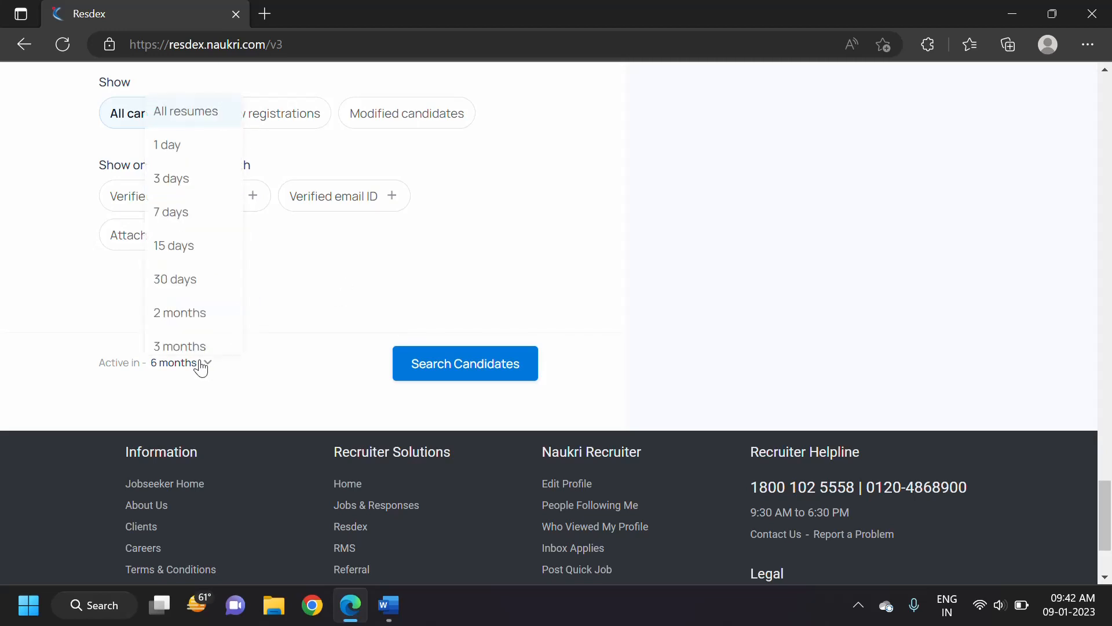
pyautogui.click(210, 145)
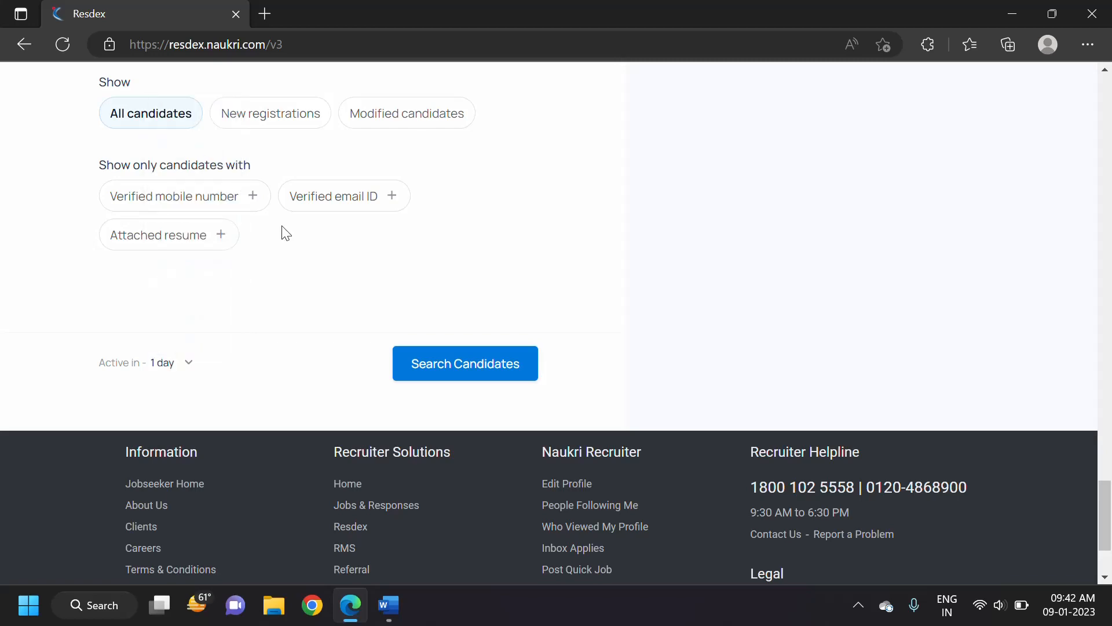
pyautogui.click(459, 359)
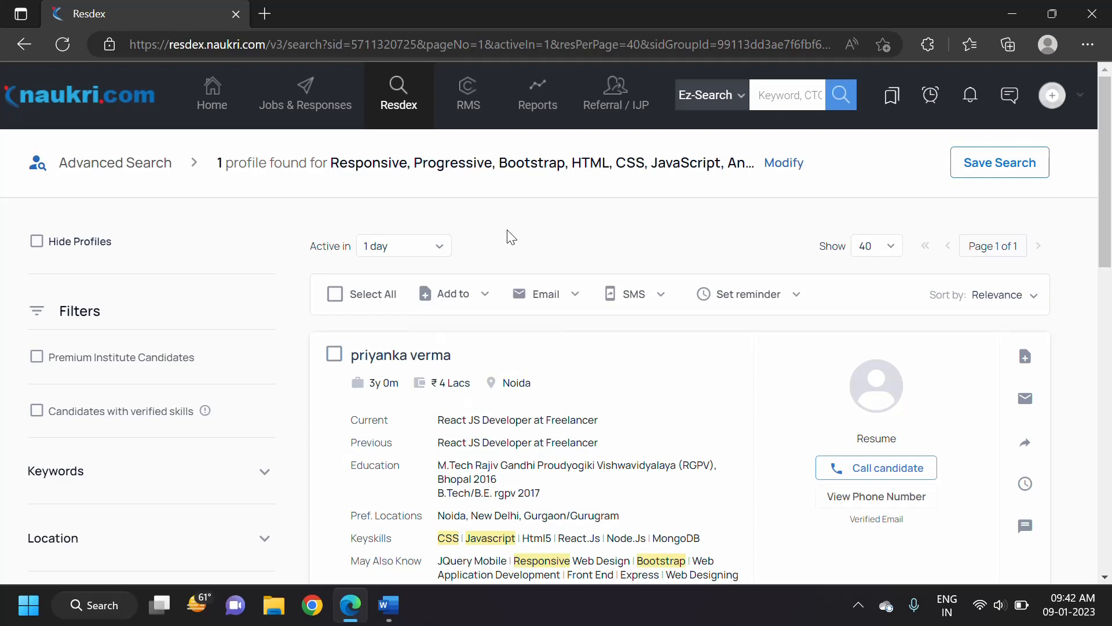
# Widen the results' activity period to 3 days, 15 days and finally 30 days, and review the matching profiles
pyautogui.click(408, 251)
pyautogui.click(412, 347)
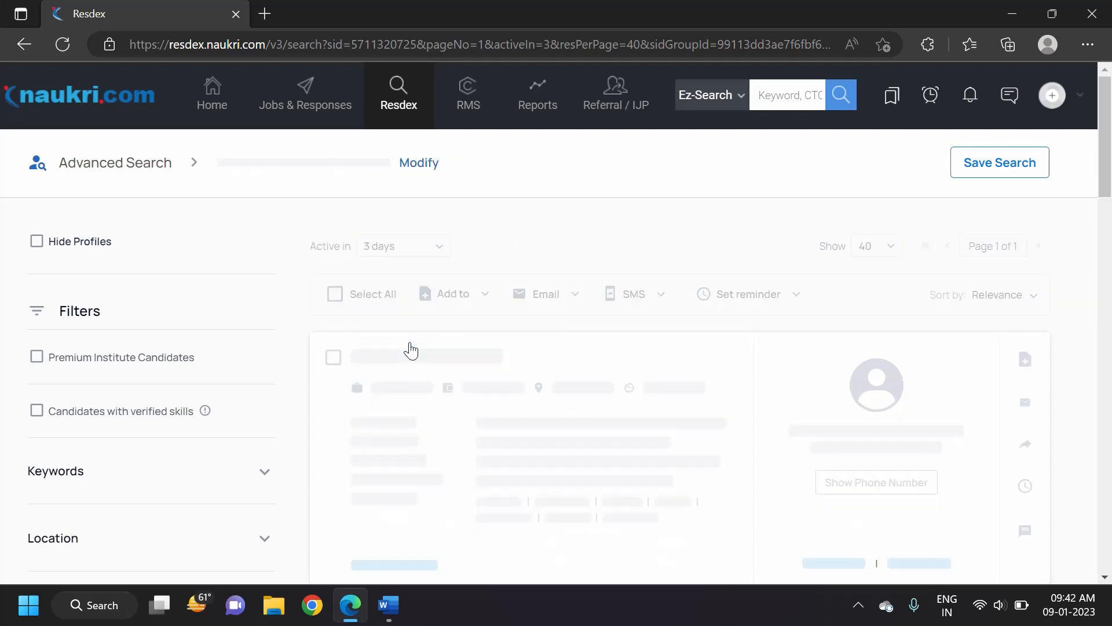
pyautogui.click(427, 255)
pyautogui.click(412, 412)
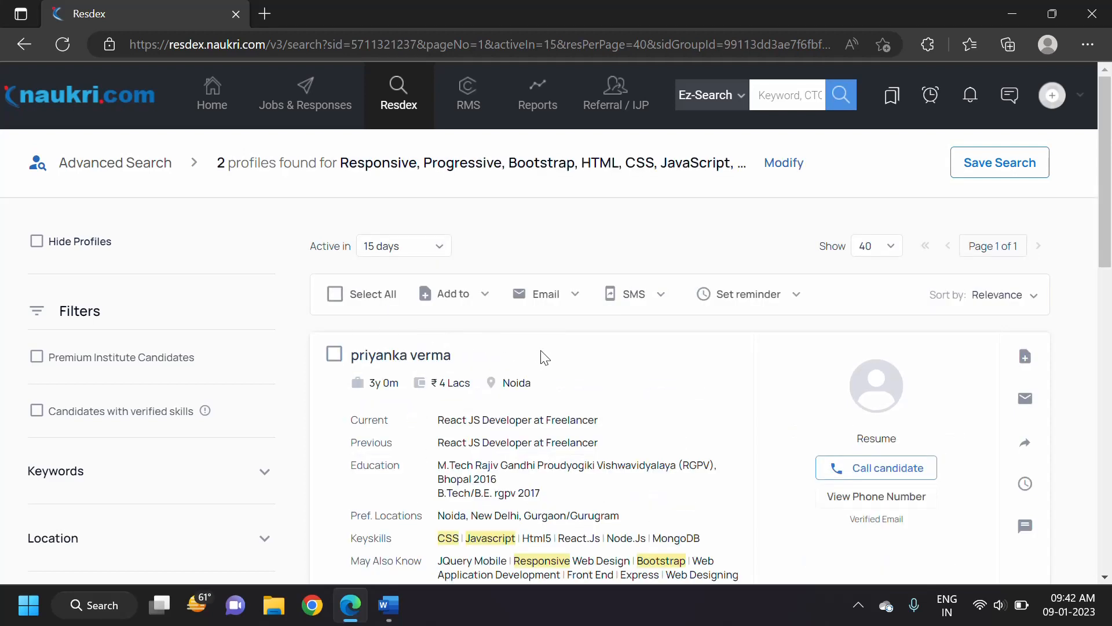
pyautogui.click(432, 254)
pyautogui.click(417, 444)
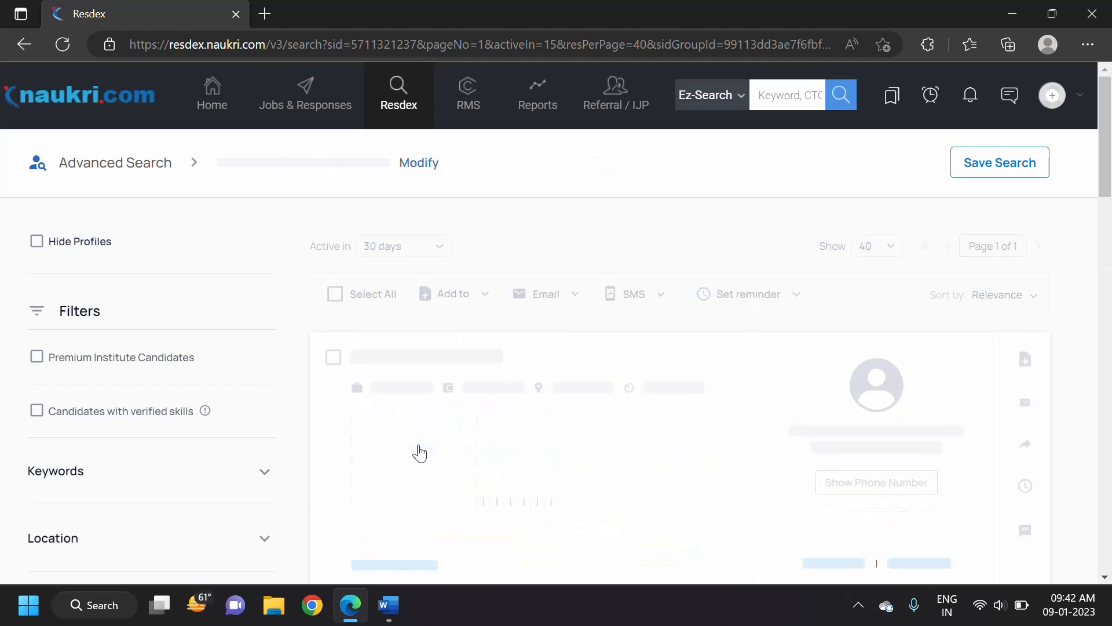
pyautogui.scroll(-5, 599, 346)
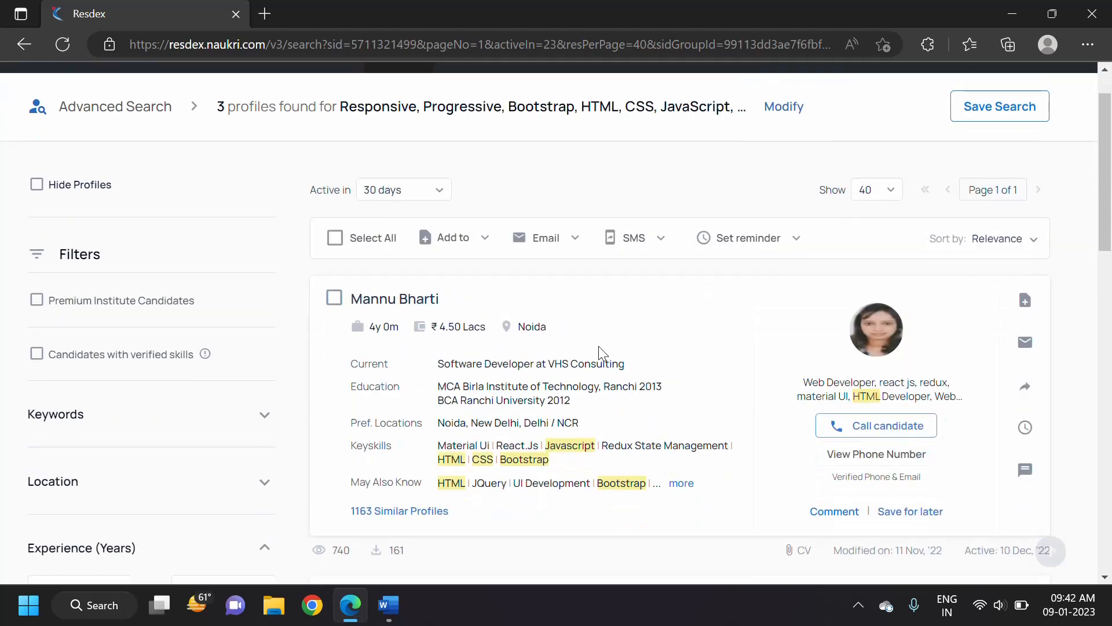
pyautogui.scroll(5, 602, 356)
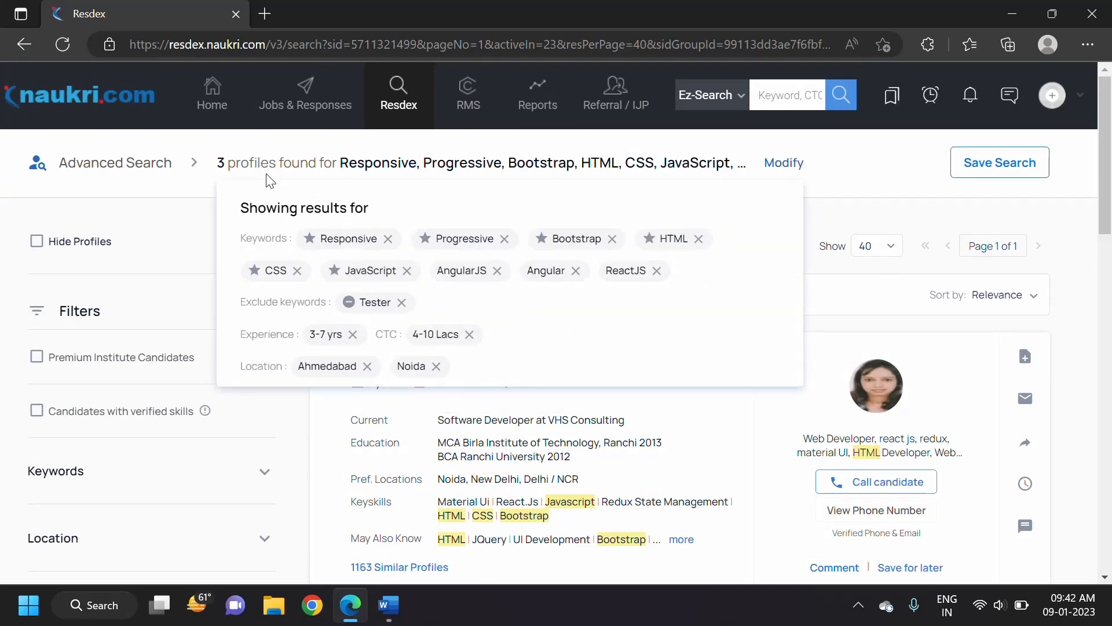
# Reopen the search criteria for modification and clear the 0 - 15 days and 1 month notice period filters
pyautogui.click(776, 174)
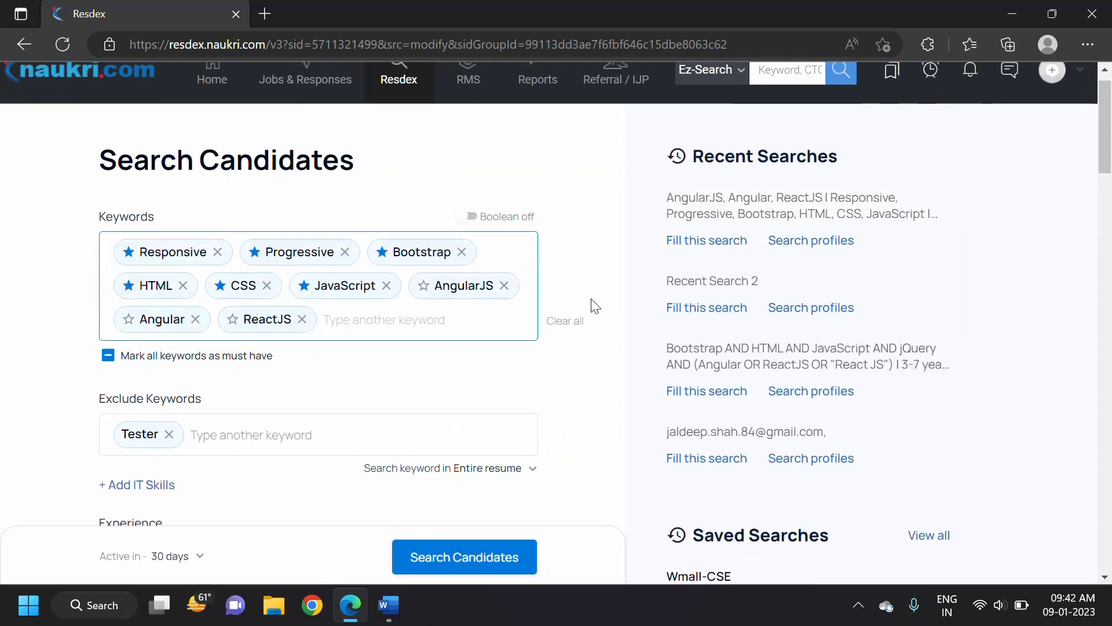
pyautogui.scroll(-10, 597, 299)
pyautogui.scroll(-4, 597, 300)
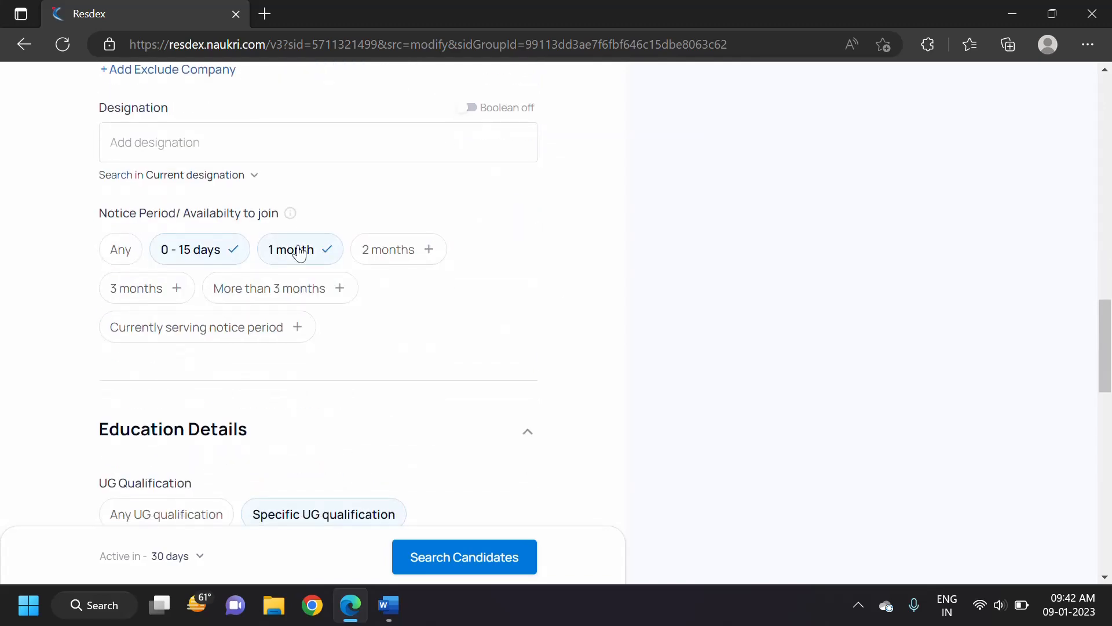
pyautogui.click(217, 249)
pyautogui.click(299, 255)
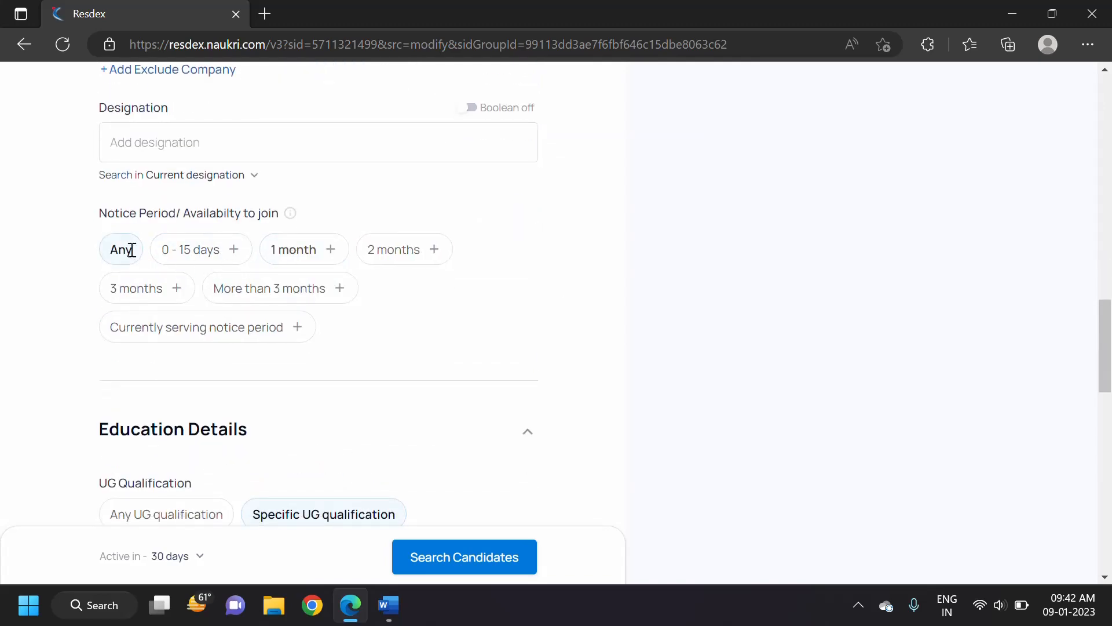
# Remove the specific UG qualification requirement and collapse the education details section
pyautogui.scroll(-1, 284, 259)
pyautogui.scroll(-5, 283, 259)
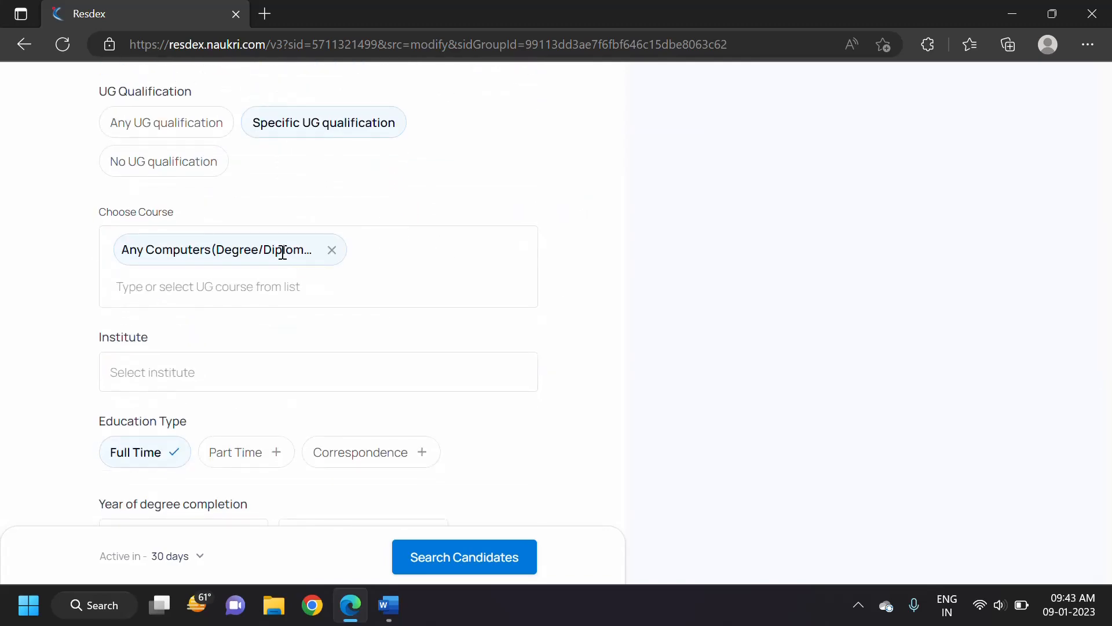
pyautogui.click(308, 126)
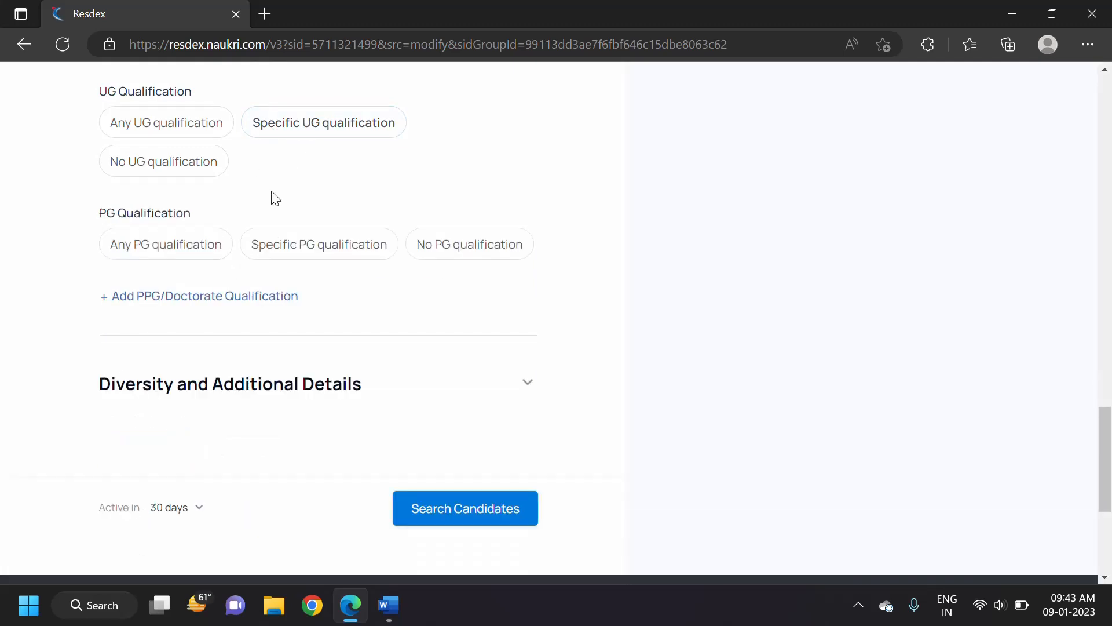
pyautogui.scroll(4, 273, 199)
pyautogui.click(249, 277)
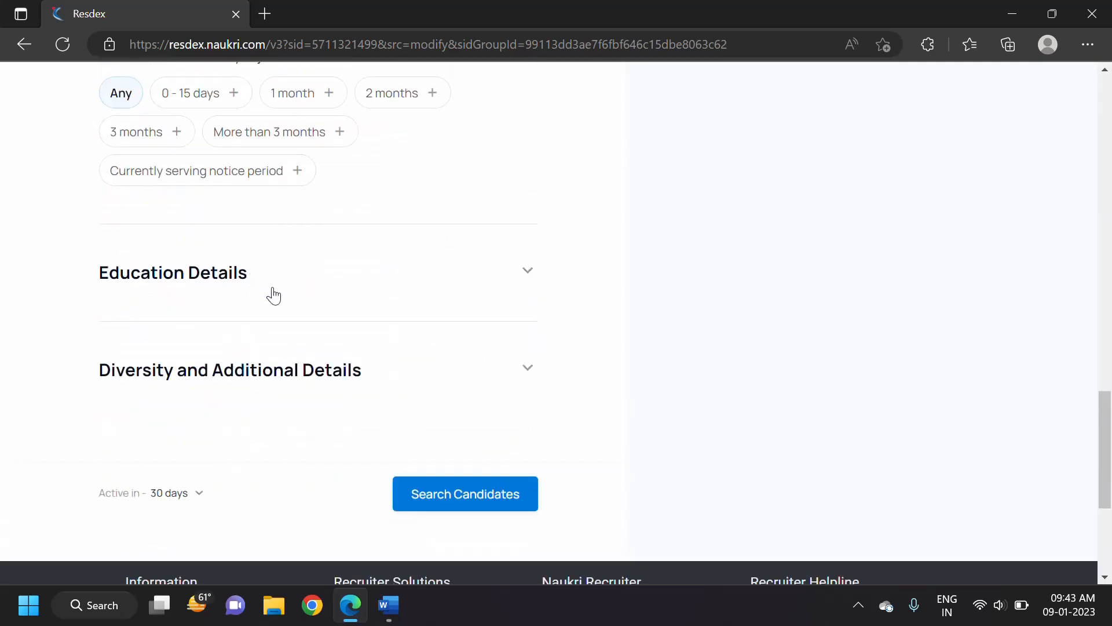
# Remove the Engineering - Software & QA department filter and collapse the employment details section
pyautogui.scroll(-1, 286, 297)
pyautogui.scroll(5, 288, 304)
pyautogui.scroll(8, 288, 304)
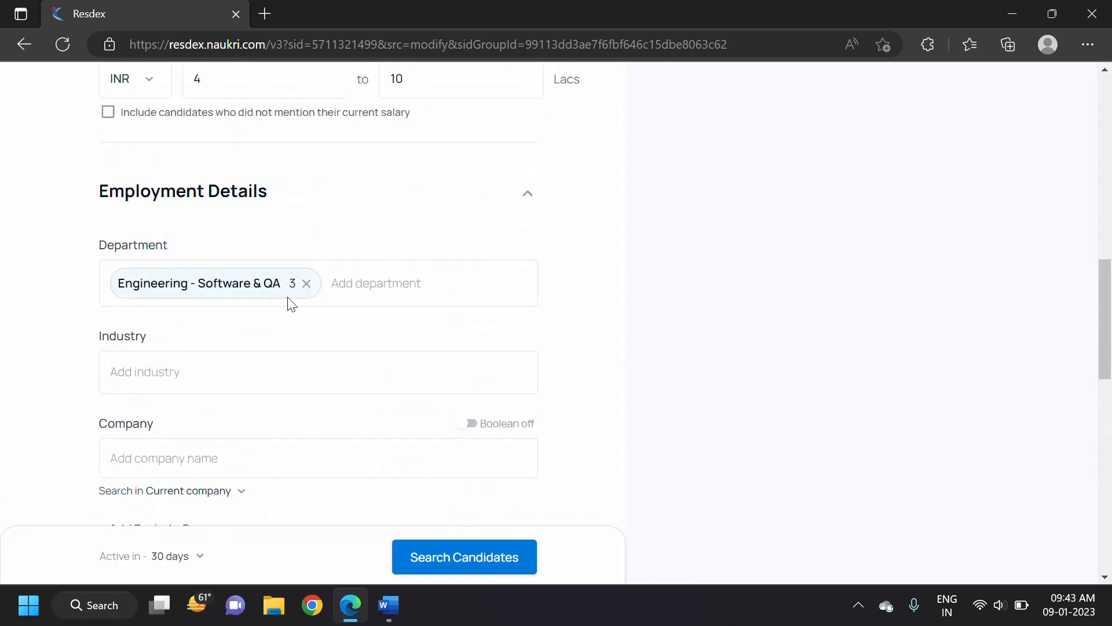
pyautogui.click(306, 372)
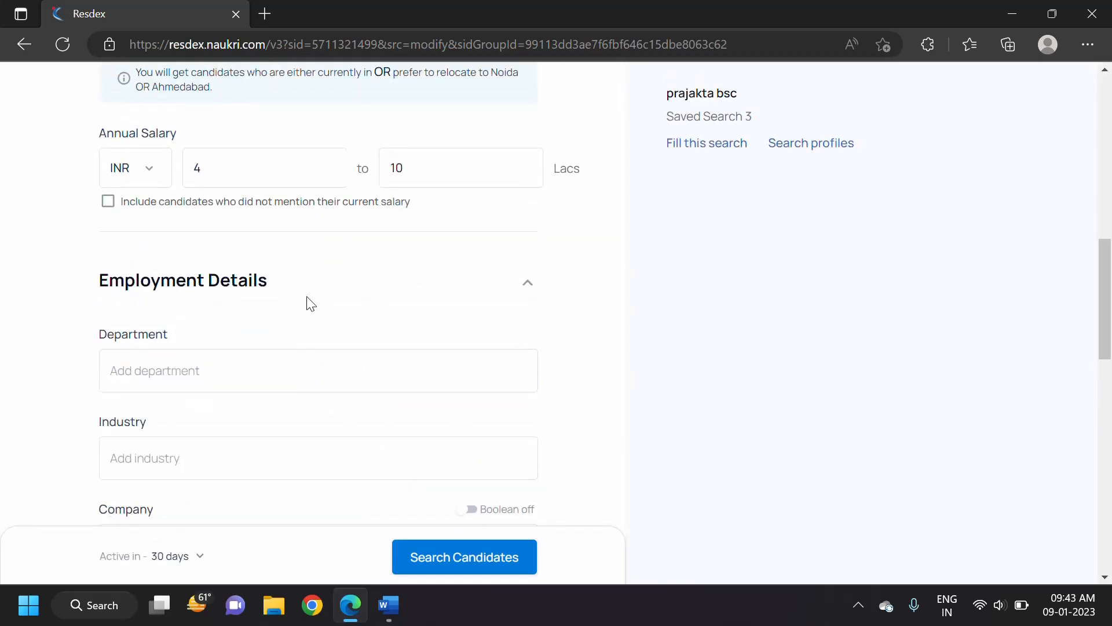
pyautogui.scroll(5, 308, 301)
pyautogui.scroll(-4, 352, 353)
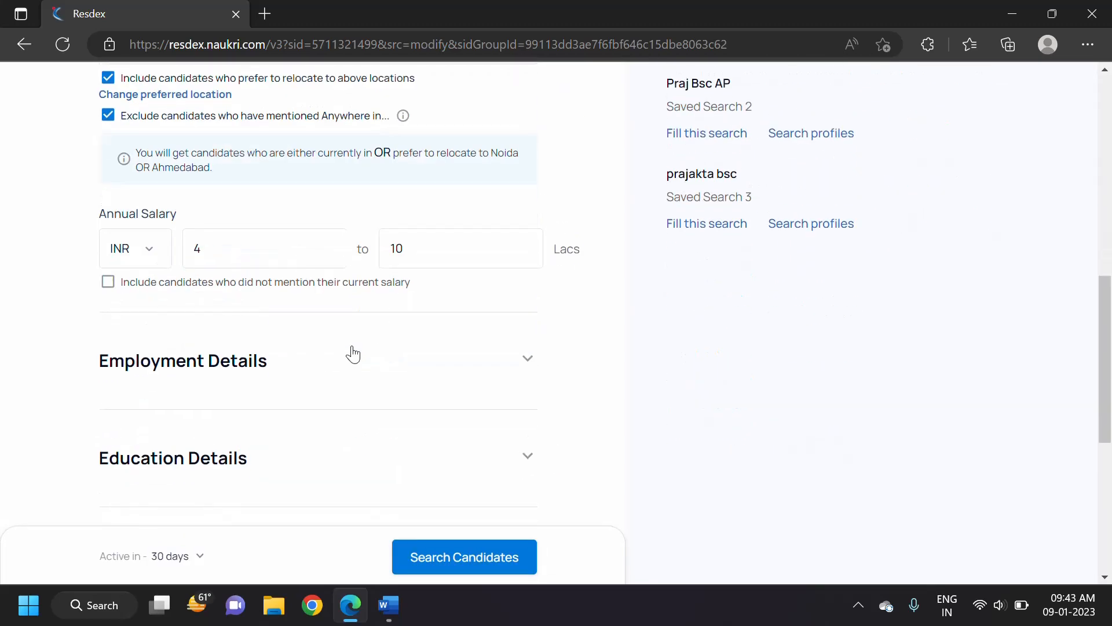
# Remove Tester from the excluded keywords
pyautogui.scroll(1, 324, 266)
pyautogui.scroll(4, 276, 301)
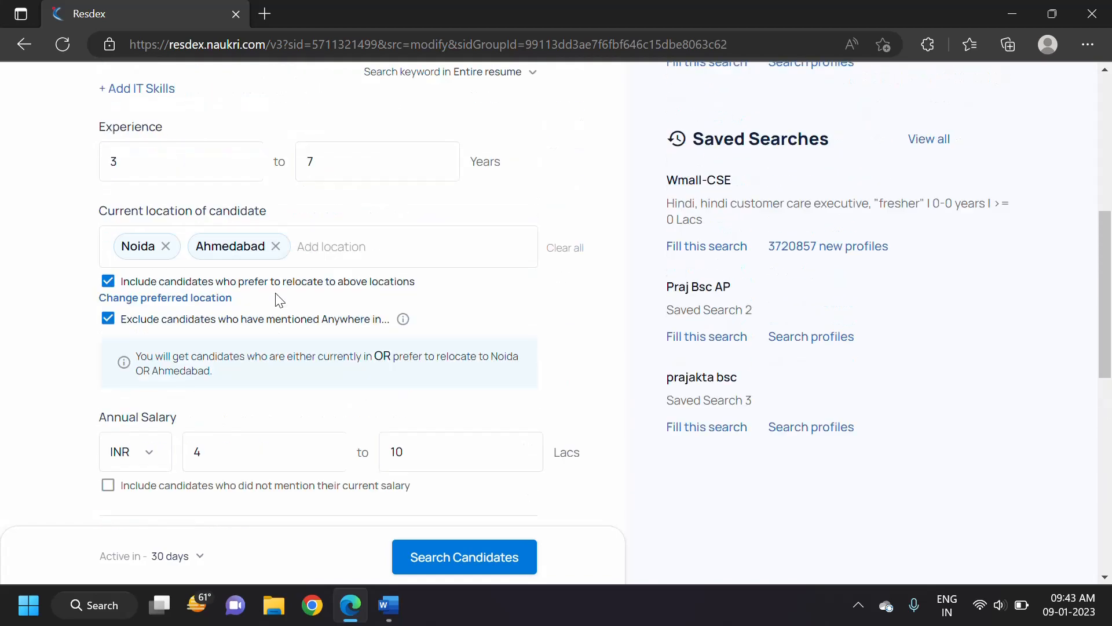
pyautogui.click(168, 146)
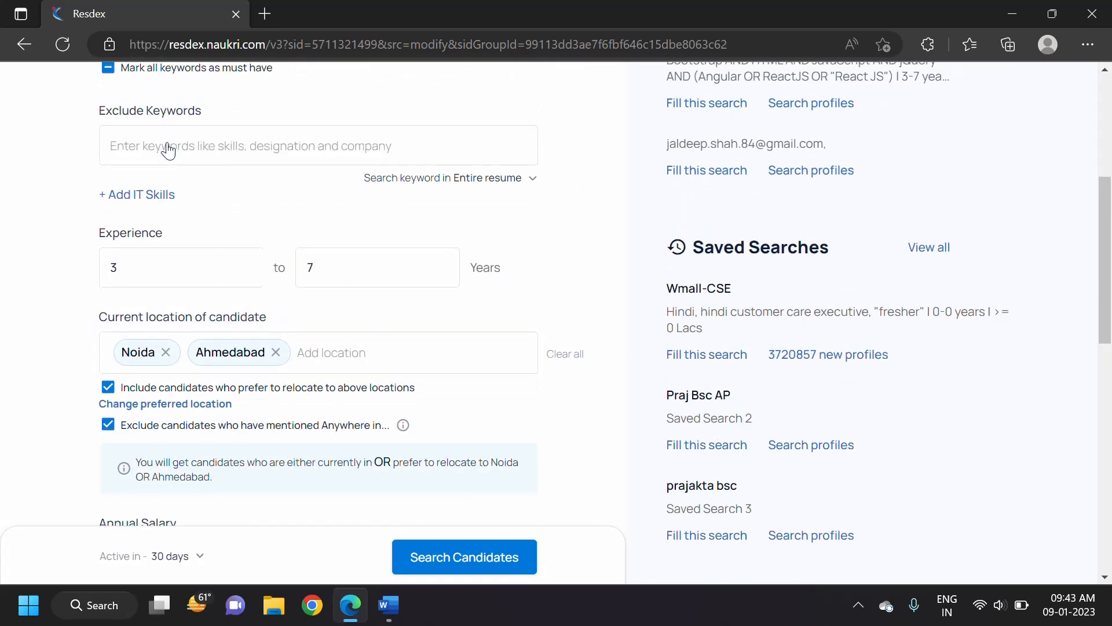
pyautogui.scroll(5, 234, 158)
pyautogui.scroll(-5, 371, 291)
pyautogui.scroll(-4, 229, 427)
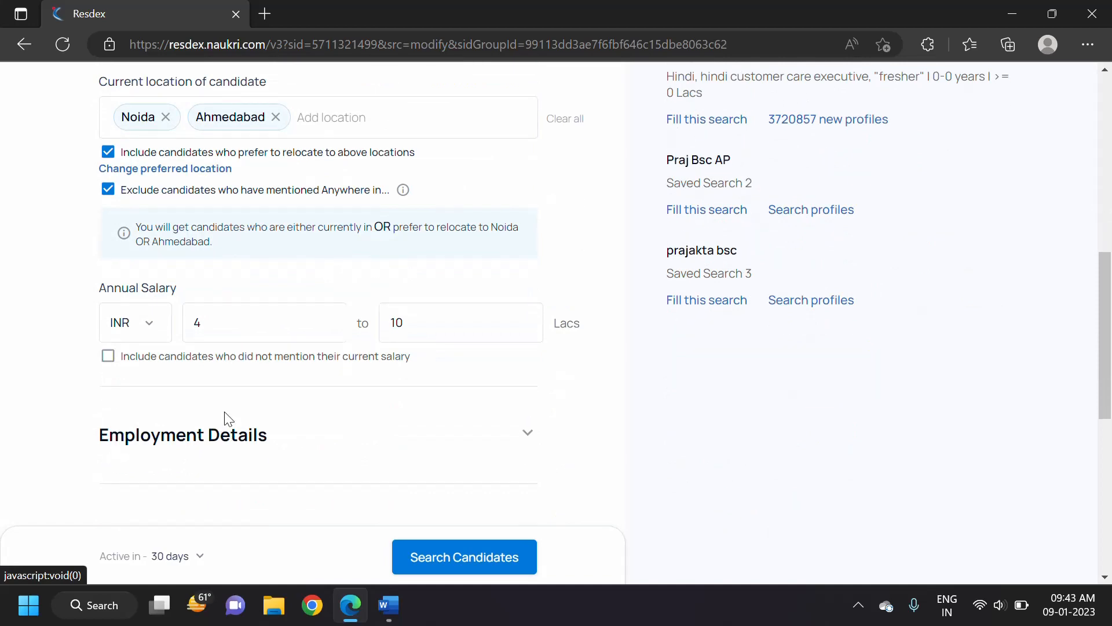
# Stop excluding candidates who mentioned Anywhere as preferred location and run the candidate search for 30 days of activity
pyautogui.click(106, 190)
pyautogui.scroll(-2, 70, 231)
pyautogui.scroll(-2, 73, 242)
pyautogui.scroll(-4, 168, 300)
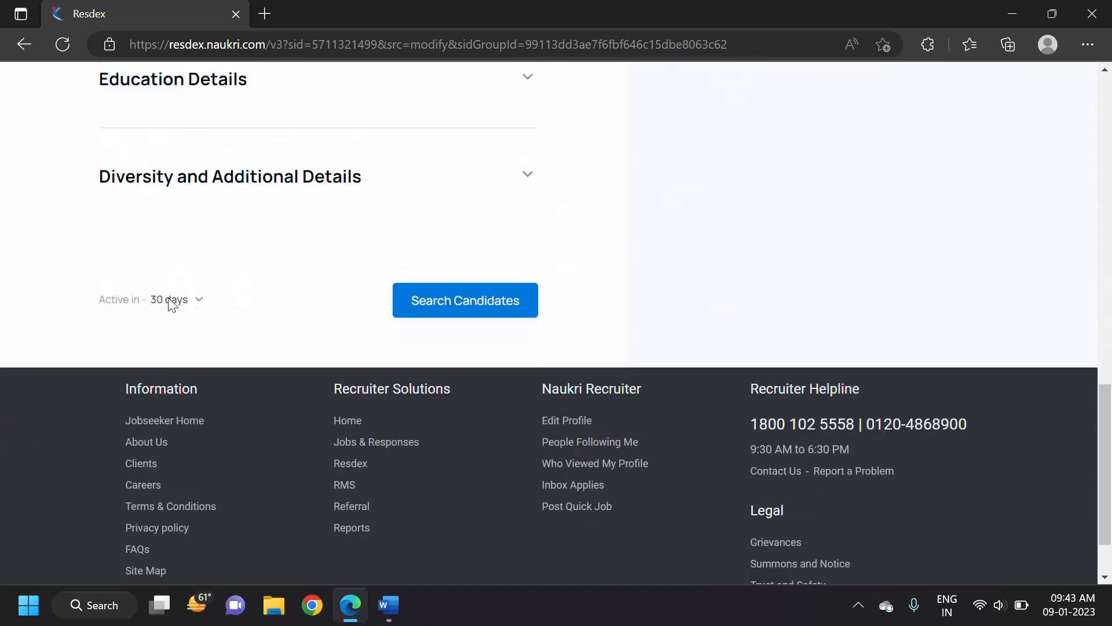
pyautogui.click(448, 295)
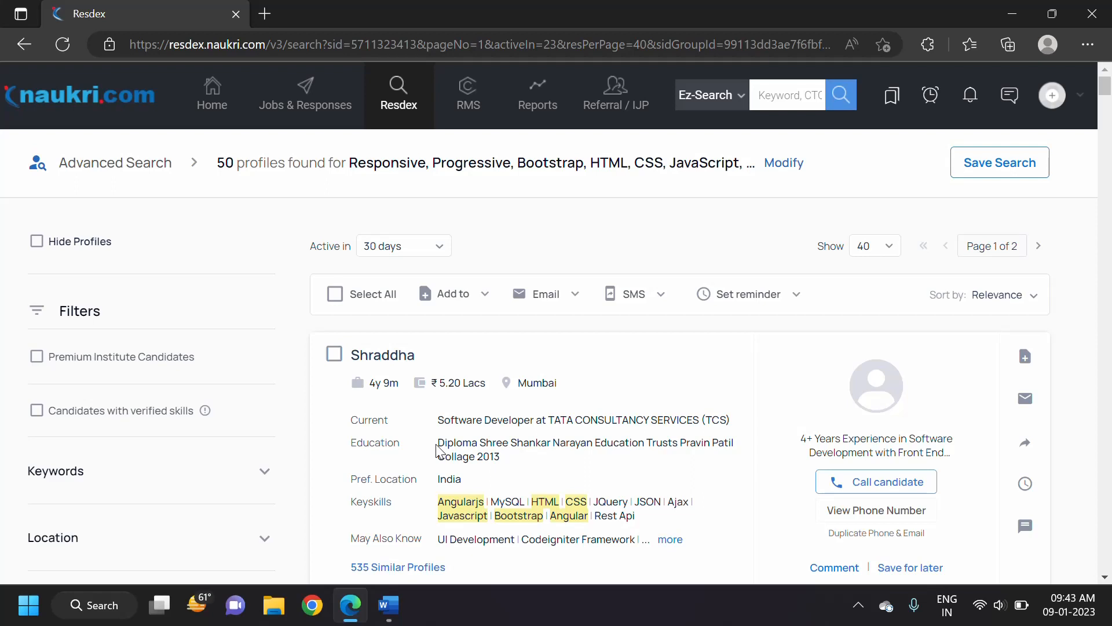
# Open the first candidate's profile and examine the IT skills and the attached CV
pyautogui.click(413, 365)
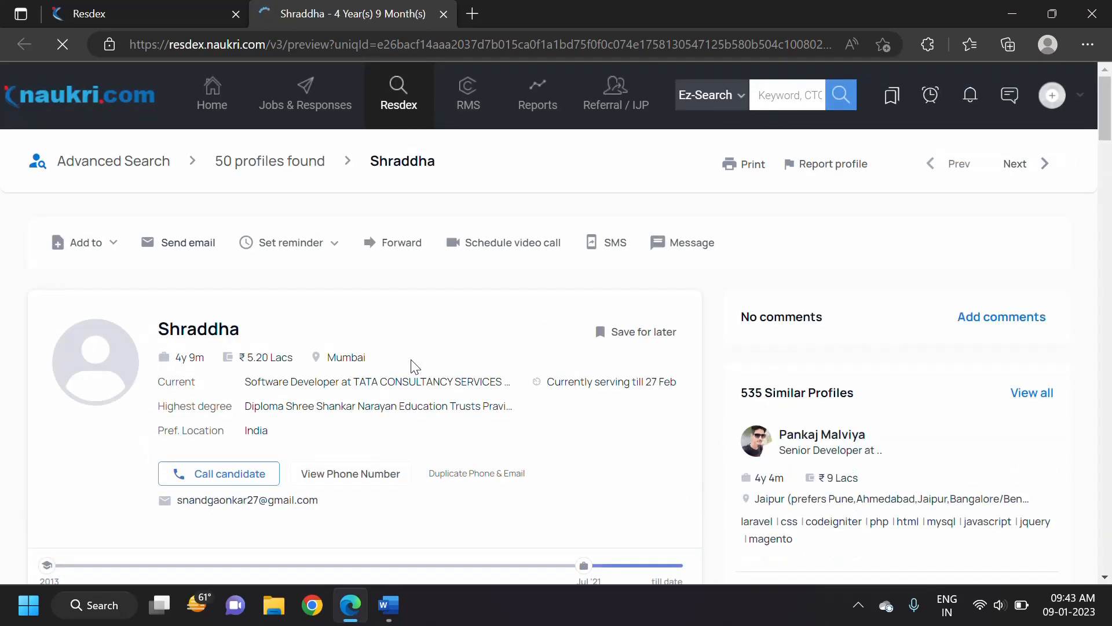
pyautogui.scroll(-20, 412, 364)
pyautogui.scroll(-20, 416, 370)
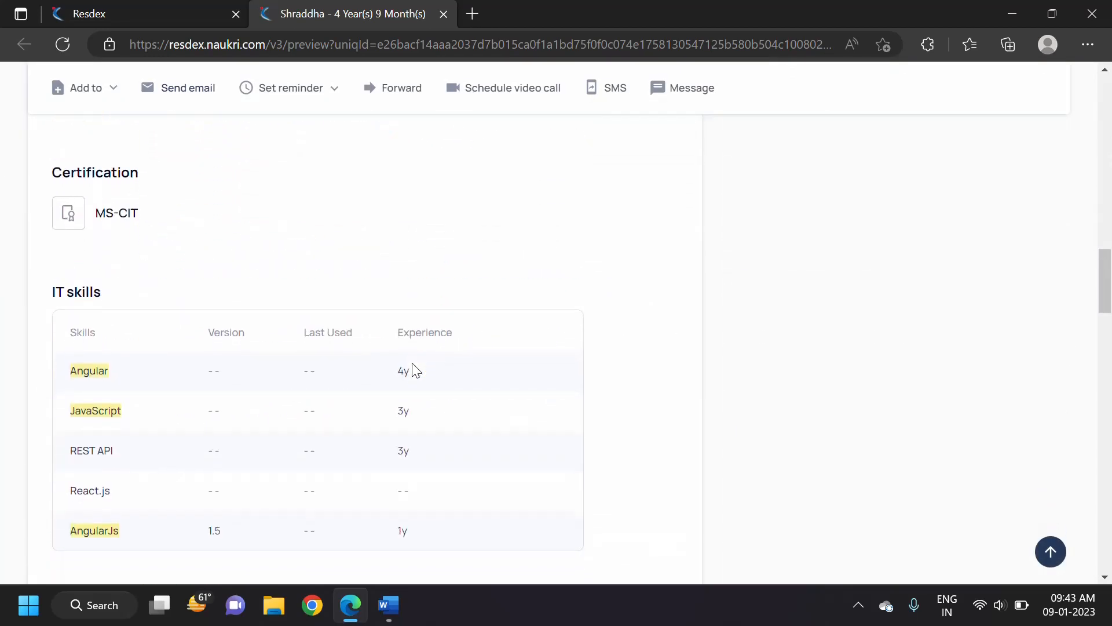
pyautogui.scroll(-10, 415, 370)
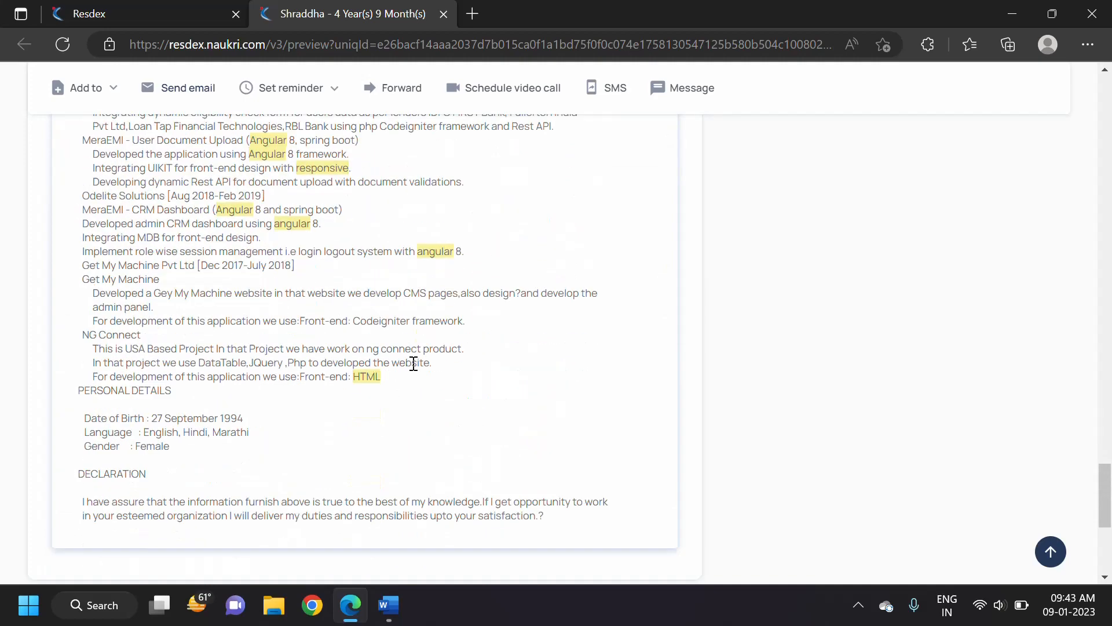
pyautogui.scroll(6, 413, 371)
pyautogui.scroll(1, 414, 371)
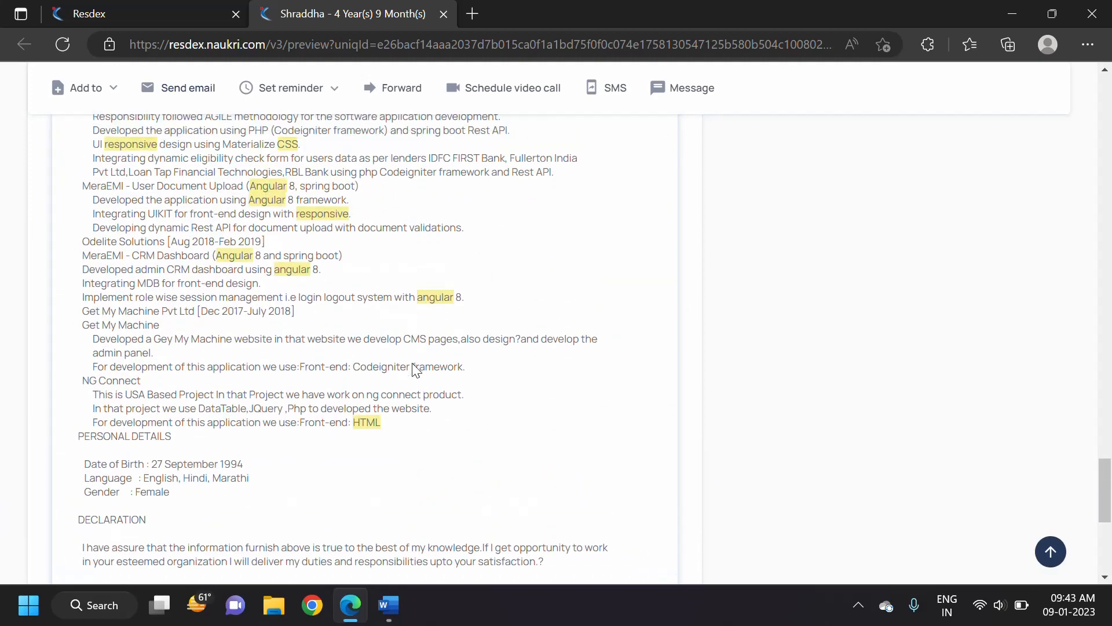
pyautogui.scroll(10, 416, 371)
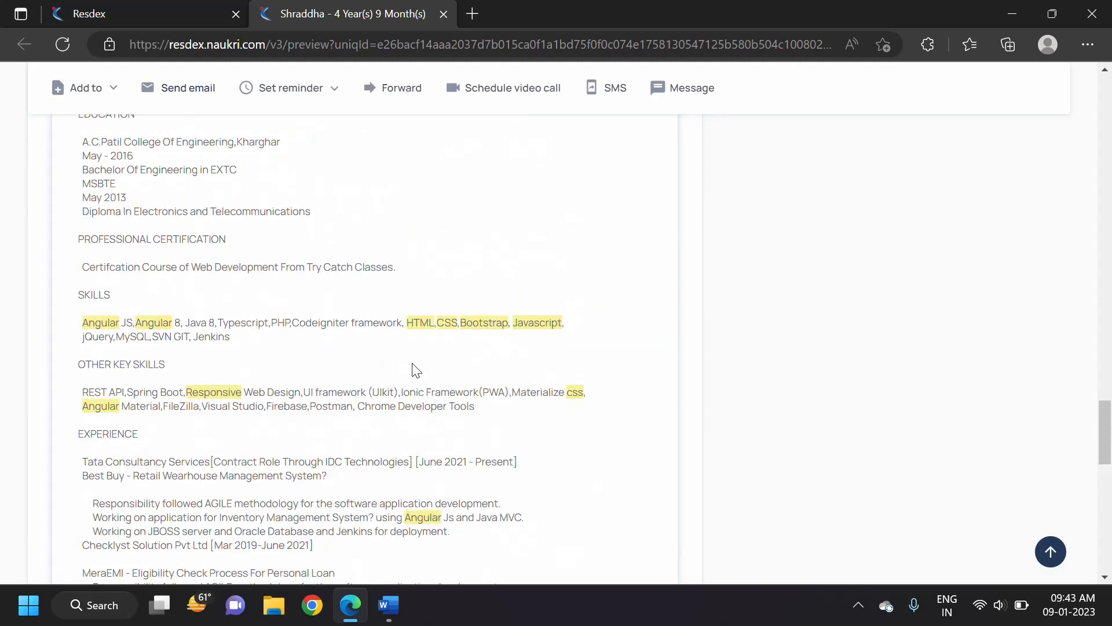
pyautogui.scroll(1, 413, 370)
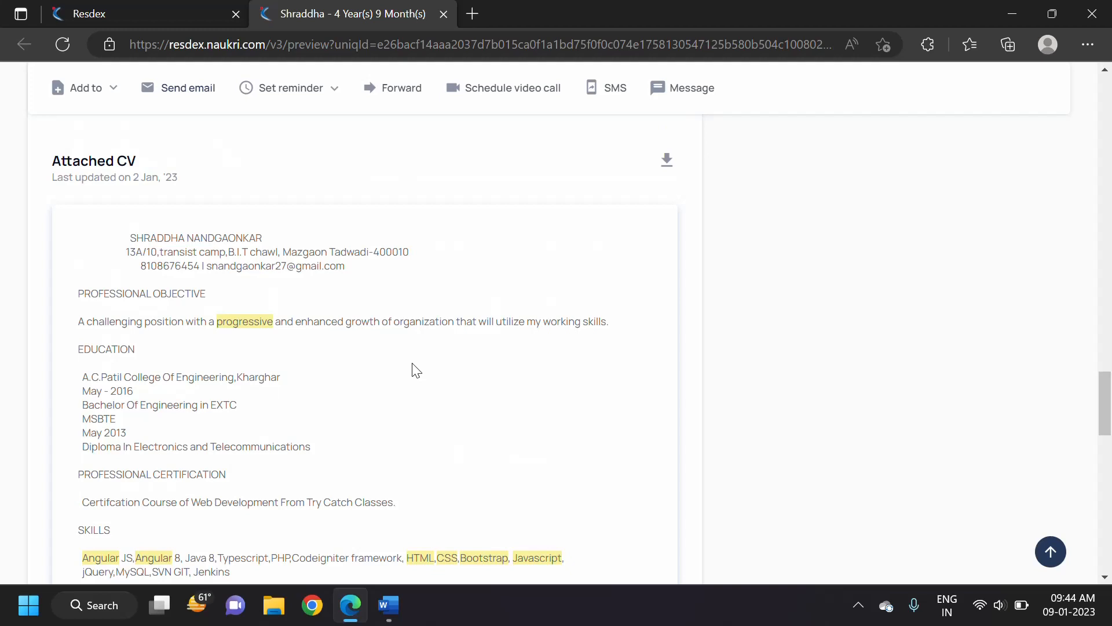
# Download the candidate's attached CV and open the downloaded PDF
pyautogui.click(669, 163)
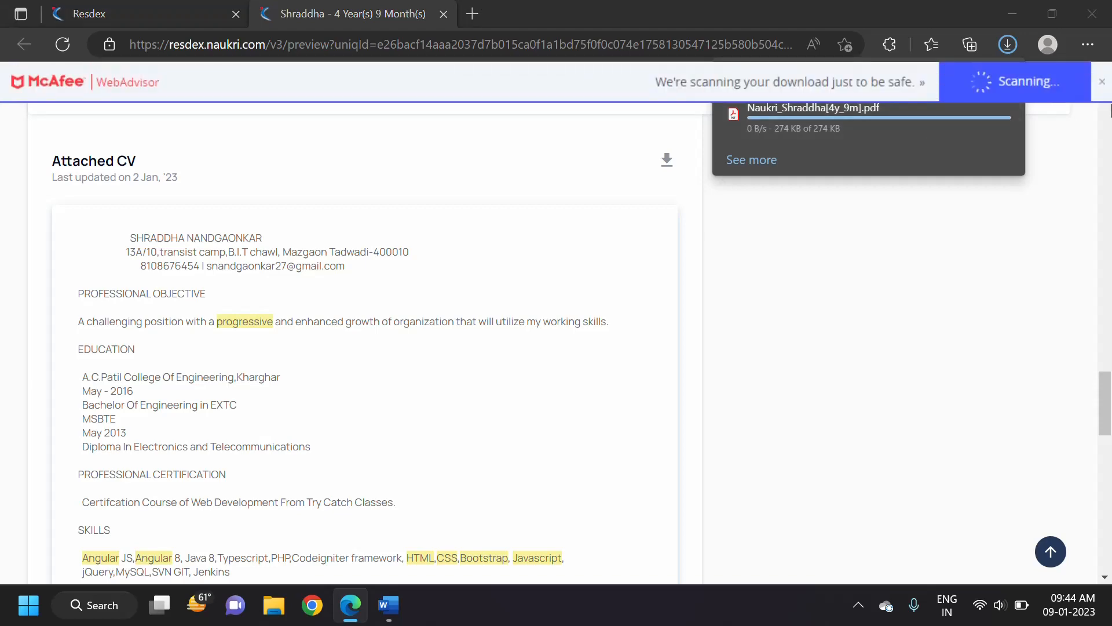
pyautogui.scroll(7, 965, 93)
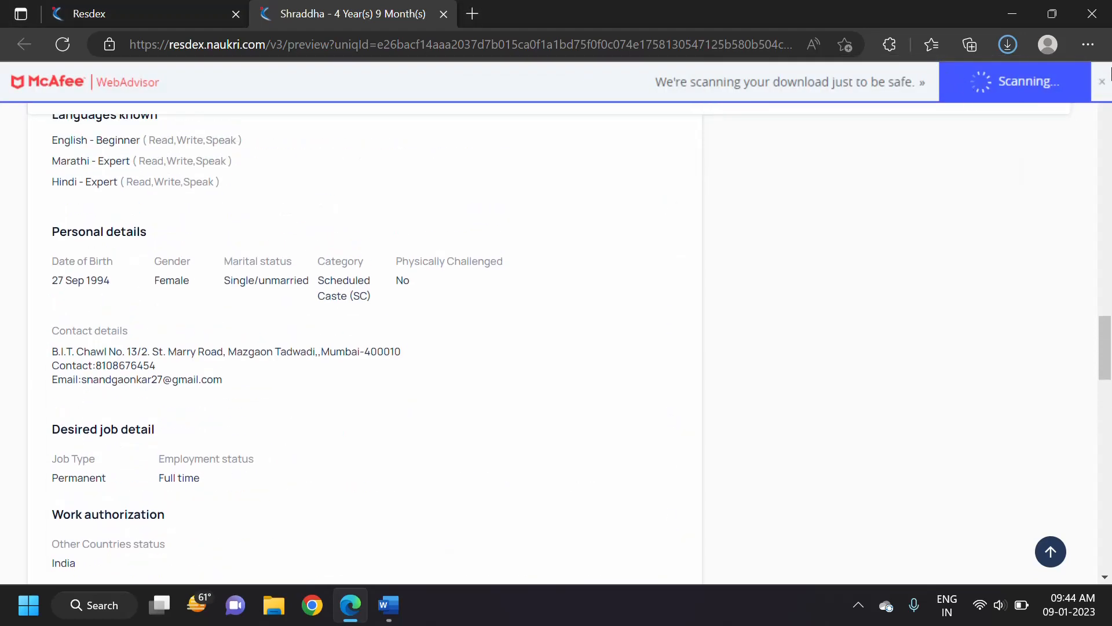
pyautogui.scroll(6, 1034, 60)
pyautogui.click(1005, 47)
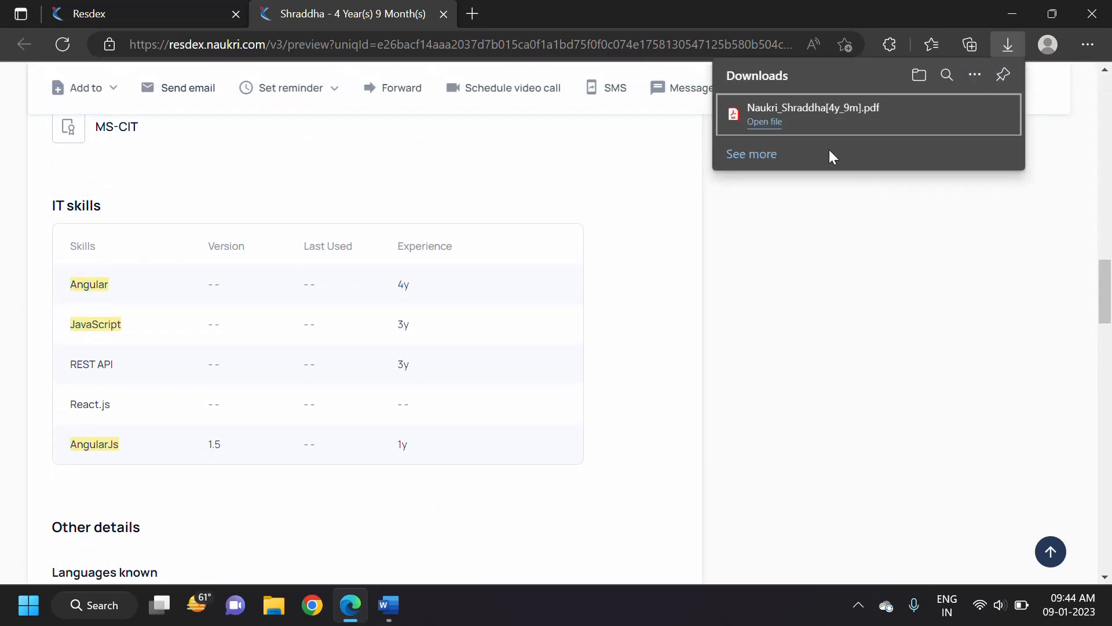
pyautogui.click(789, 112)
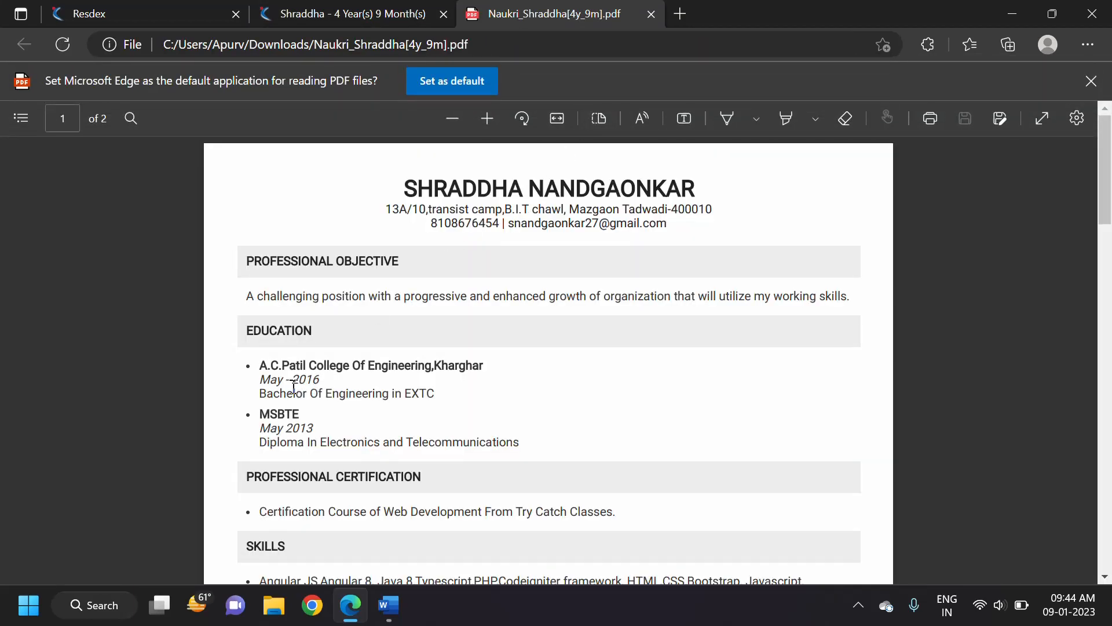
# Read the bachelor's degree entry under Education in the downloaded CV and close the PDF
pyautogui.doubleClick(269, 394)
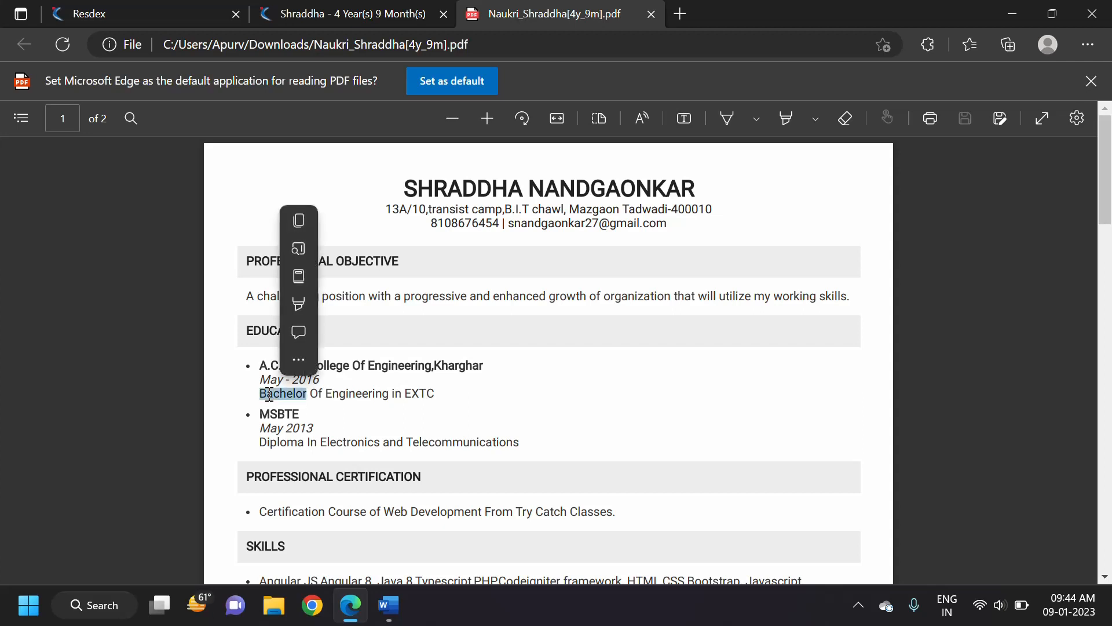
pyautogui.doubleClick(316, 395)
pyautogui.doubleClick(344, 394)
pyautogui.doubleClick(397, 394)
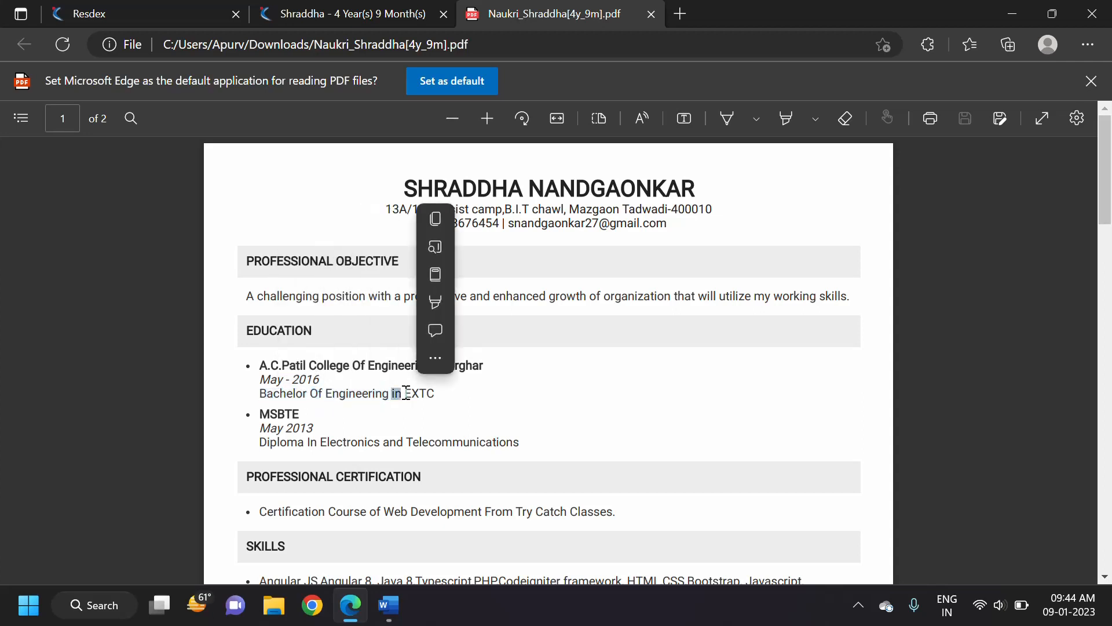
pyautogui.click(420, 393)
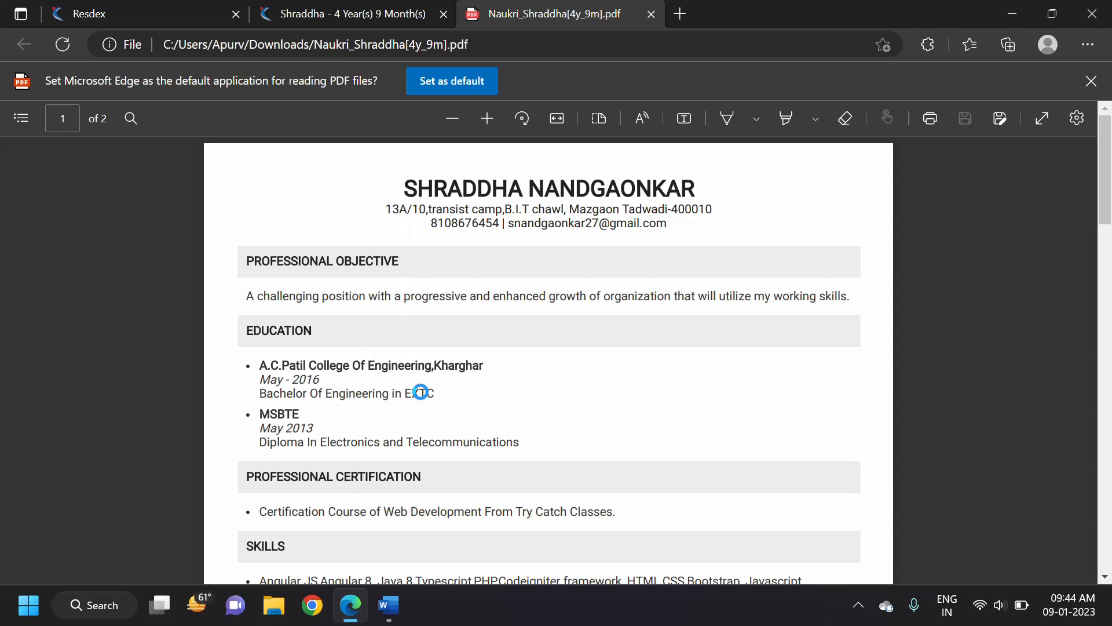
pyautogui.click(652, 14)
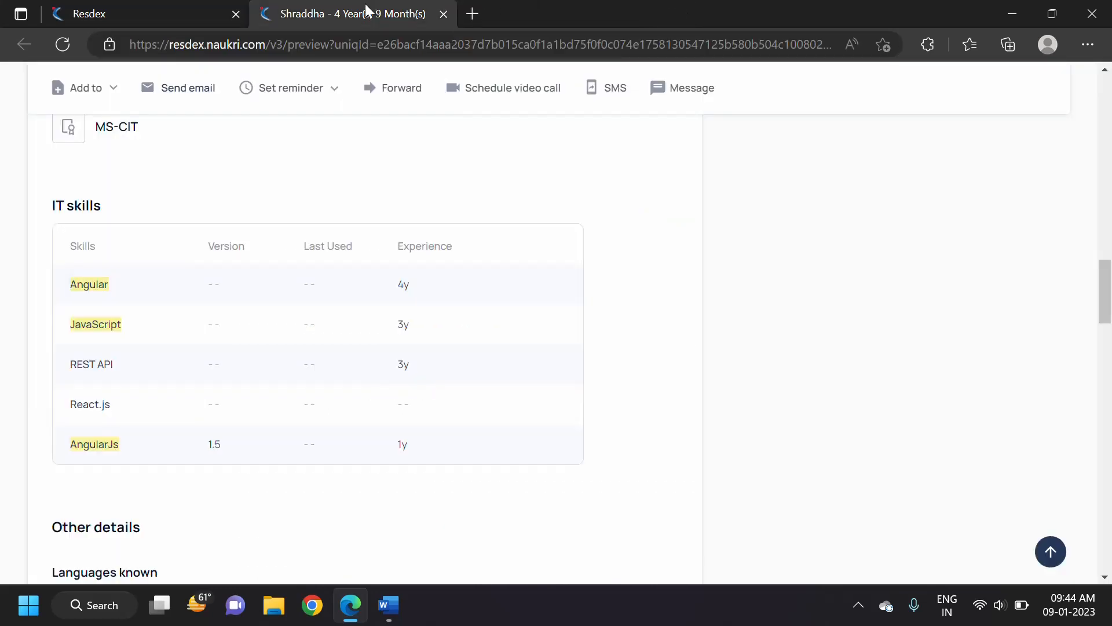
# Examine the candidate profile's education, work experience, career timeline, total years of experience and key skills
pyautogui.scroll(7, 249, 283)
pyautogui.scroll(-3, 249, 283)
pyautogui.scroll(1, 249, 281)
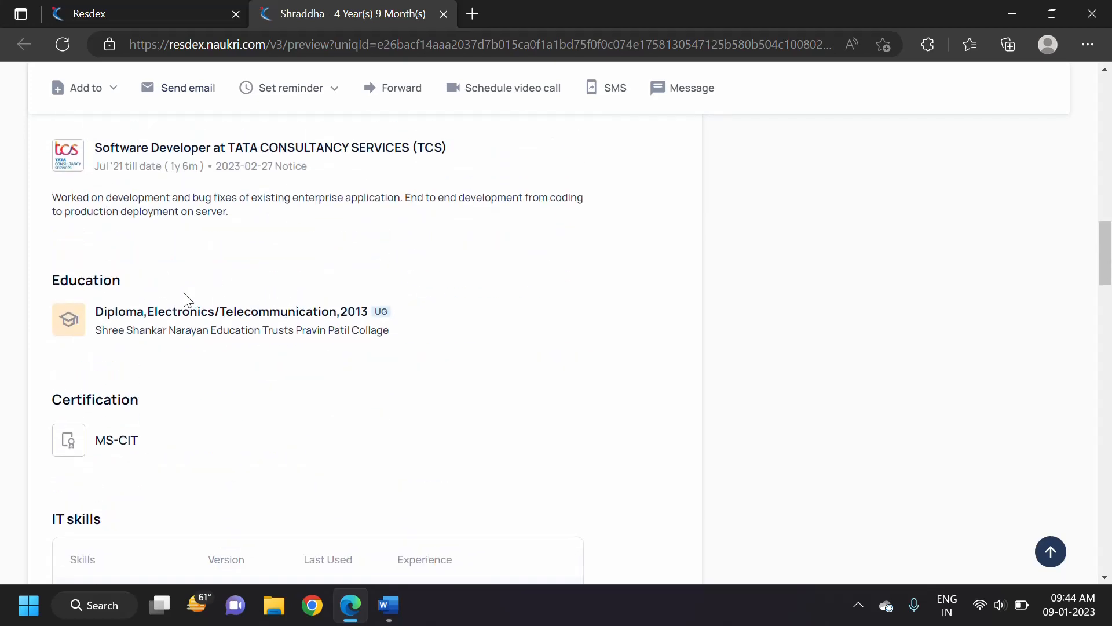
pyautogui.scroll(7, 184, 299)
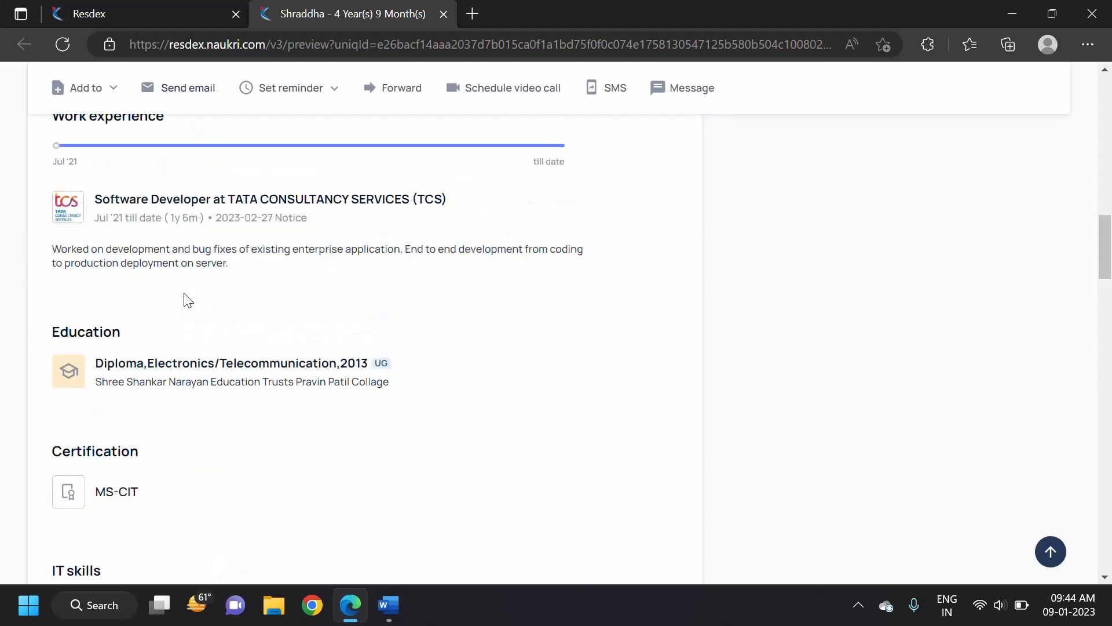
pyautogui.scroll(6, 184, 299)
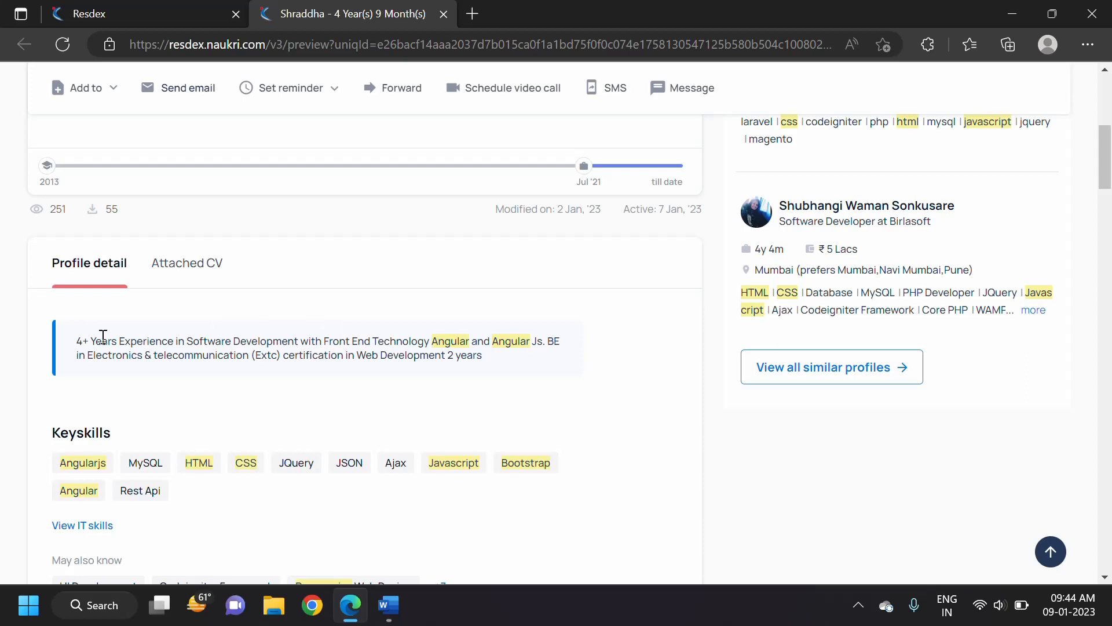
pyautogui.scroll(6, 186, 306)
pyautogui.scroll(-2, 188, 313)
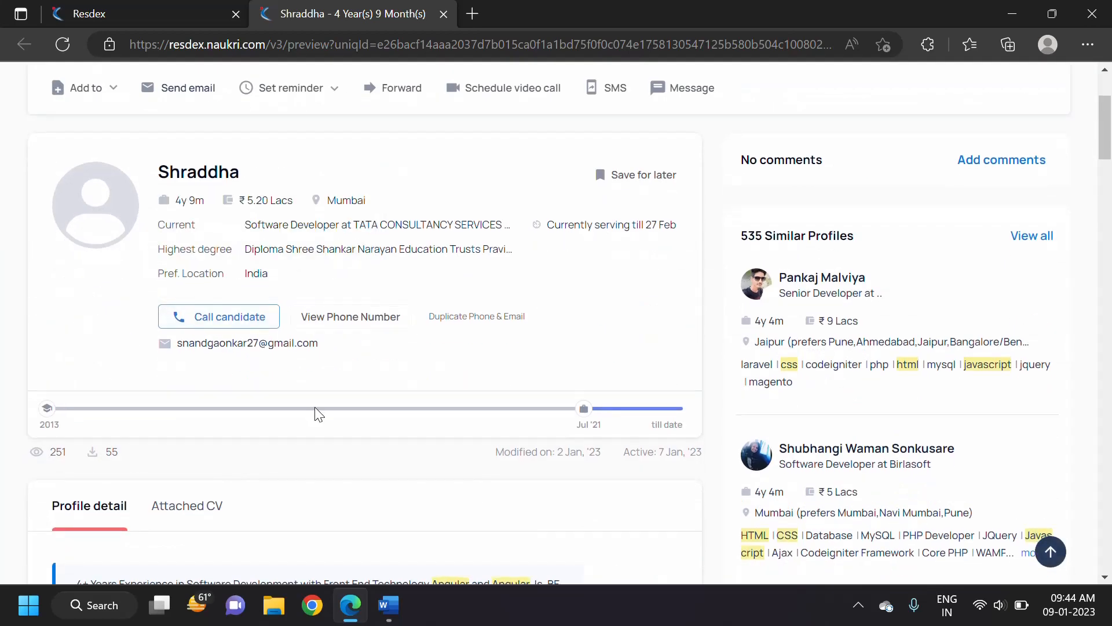
pyautogui.moveTo(52, 411)
pyautogui.moveTo(583, 407)
pyautogui.doubleClick(181, 201)
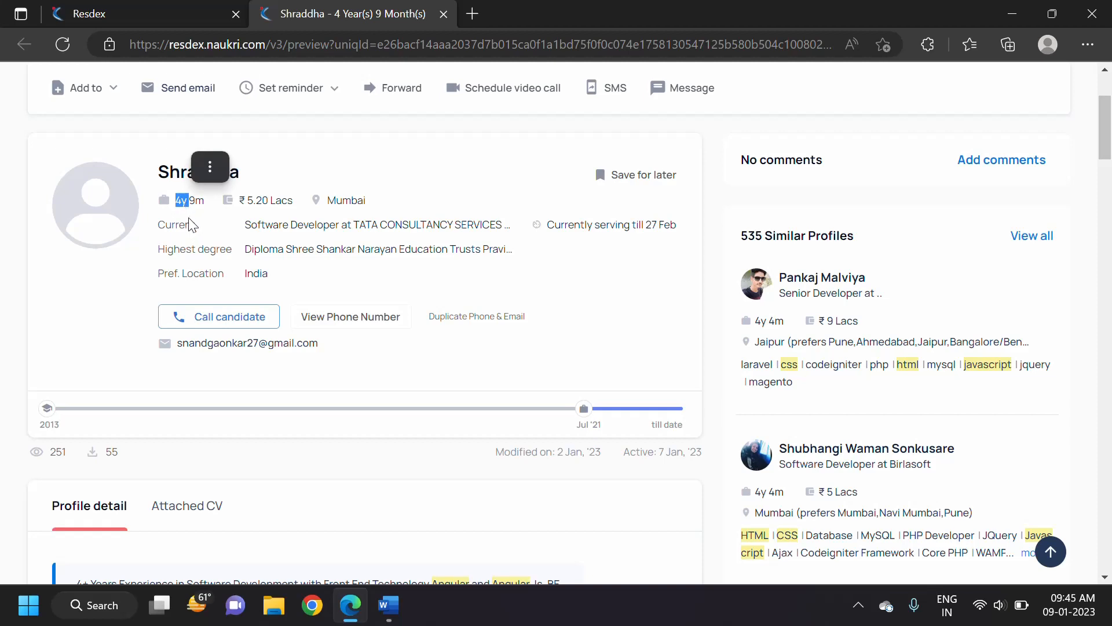
pyautogui.scroll(-8, 199, 206)
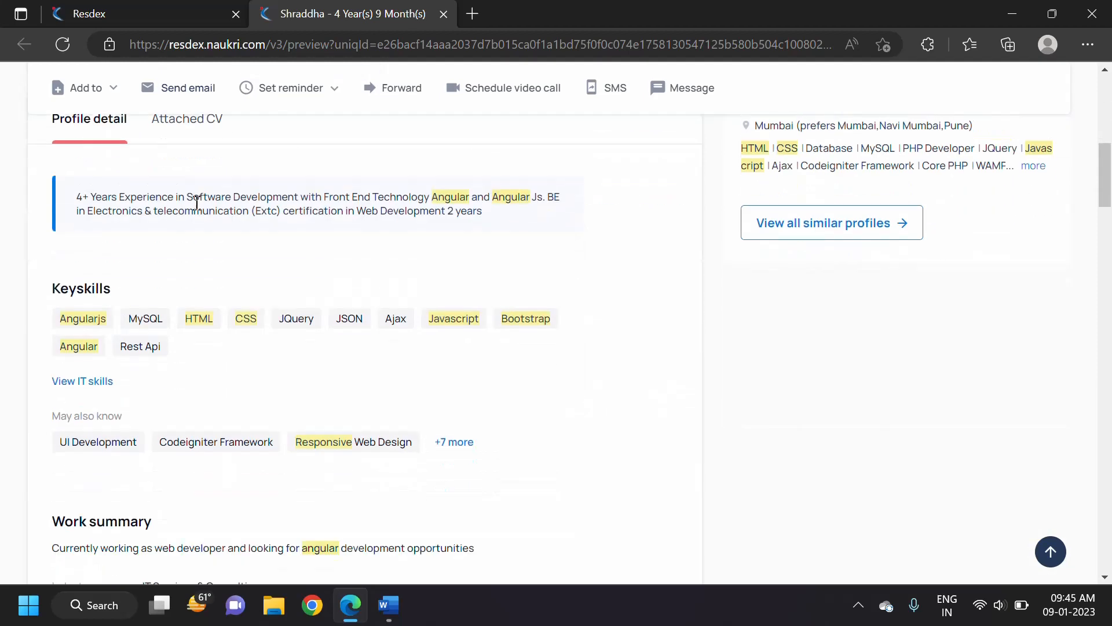
pyautogui.scroll(1, 199, 209)
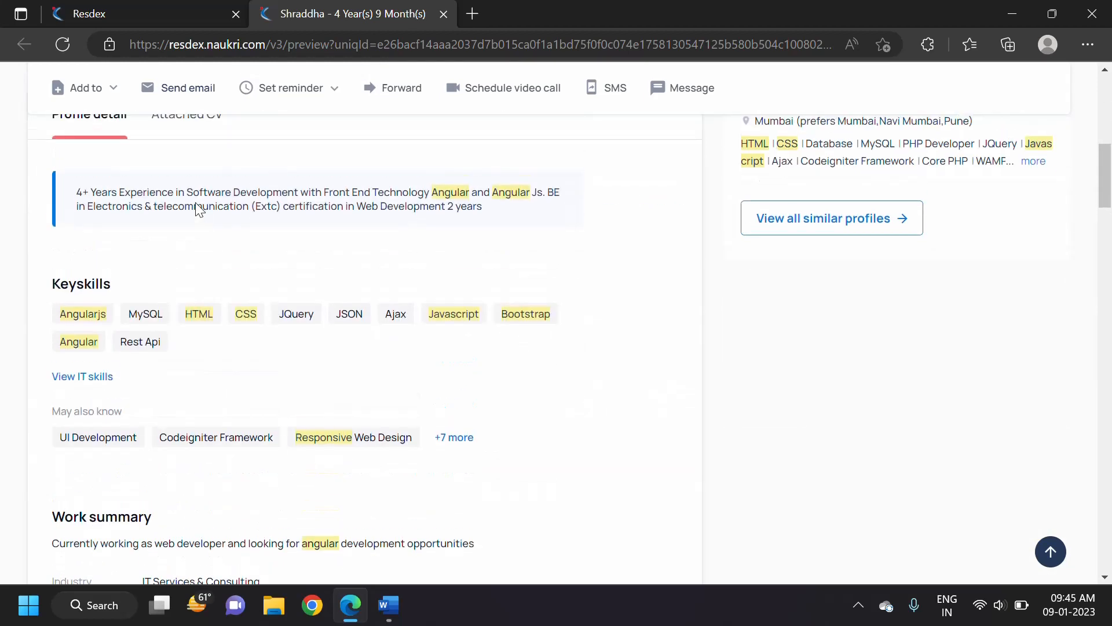
# Examine the candidate's profile summary, work experience and the education, skills and experience sections of the attached CV on the profile page
pyautogui.doubleClick(114, 194)
pyautogui.doubleClick(78, 193)
pyautogui.click(79, 199)
pyautogui.scroll(-15, 577, 286)
pyautogui.scroll(-12, 579, 286)
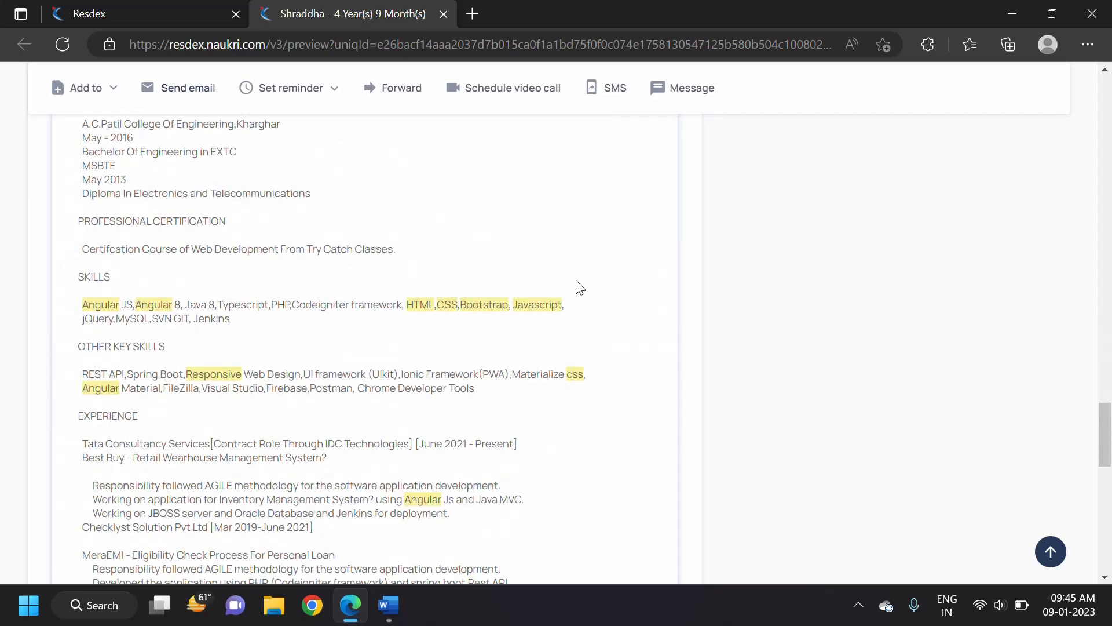
pyautogui.scroll(1, 579, 286)
pyautogui.scroll(15, 579, 286)
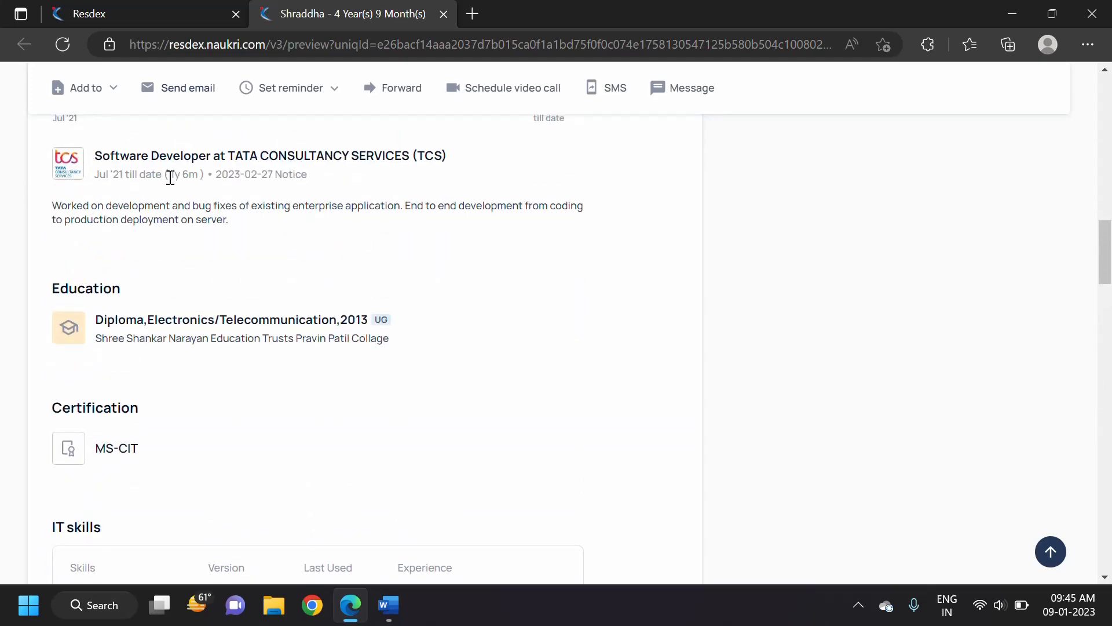
pyautogui.scroll(-12, 170, 177)
pyautogui.scroll(-8, 172, 180)
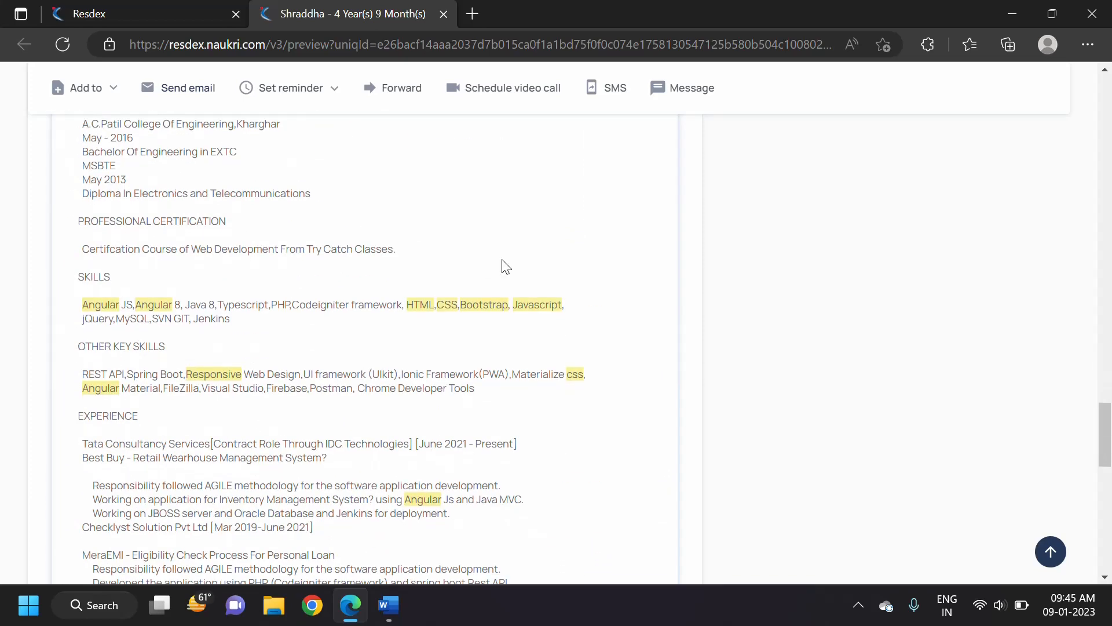
pyautogui.scroll(-4, 503, 265)
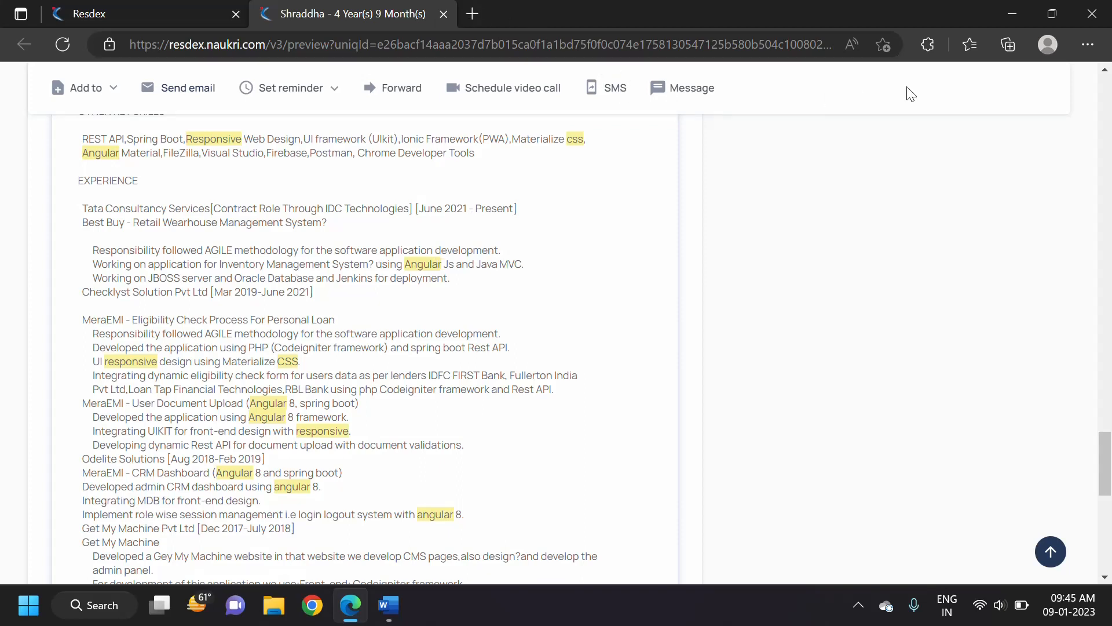
# Reopen the candidate's downloaded CV PDF from the browser's downloads and read through to the Experience section
pyautogui.click(1088, 44)
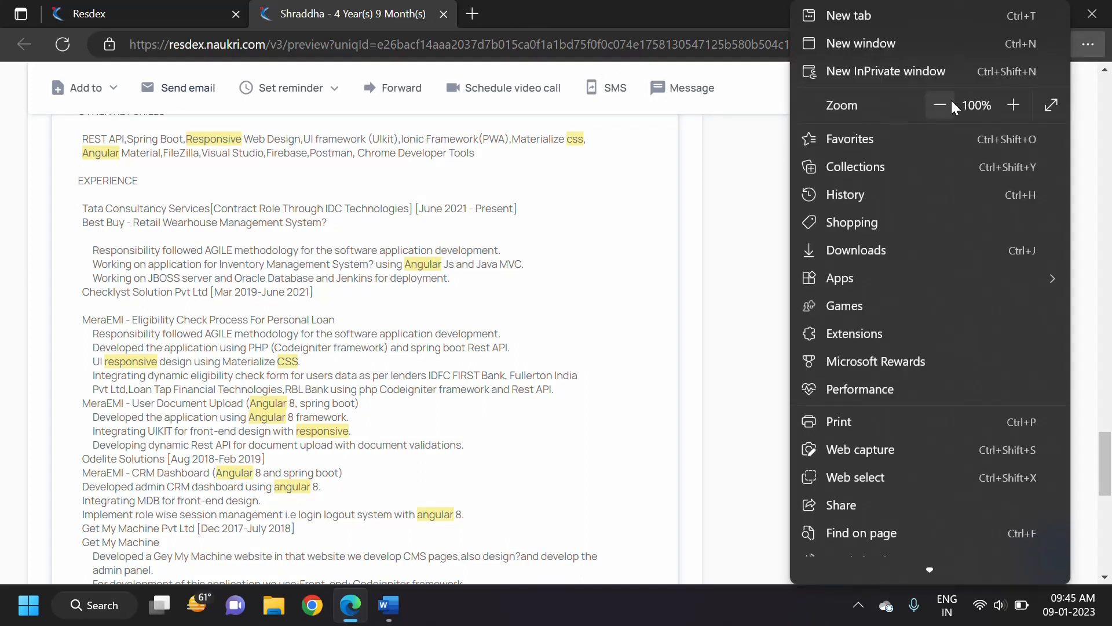
pyautogui.click(881, 250)
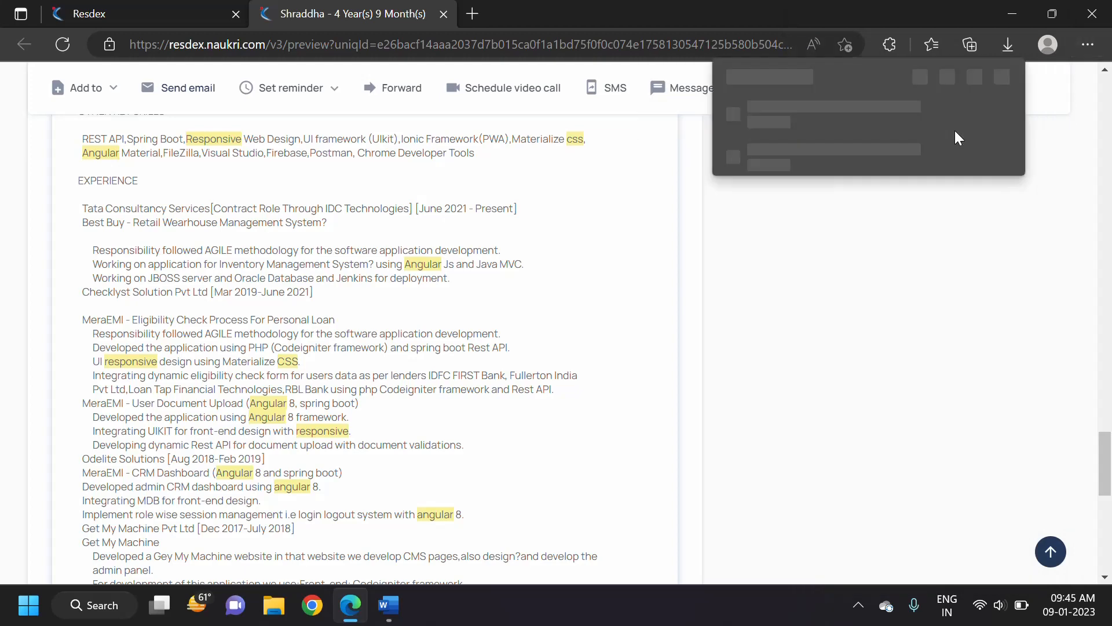
pyautogui.click(834, 113)
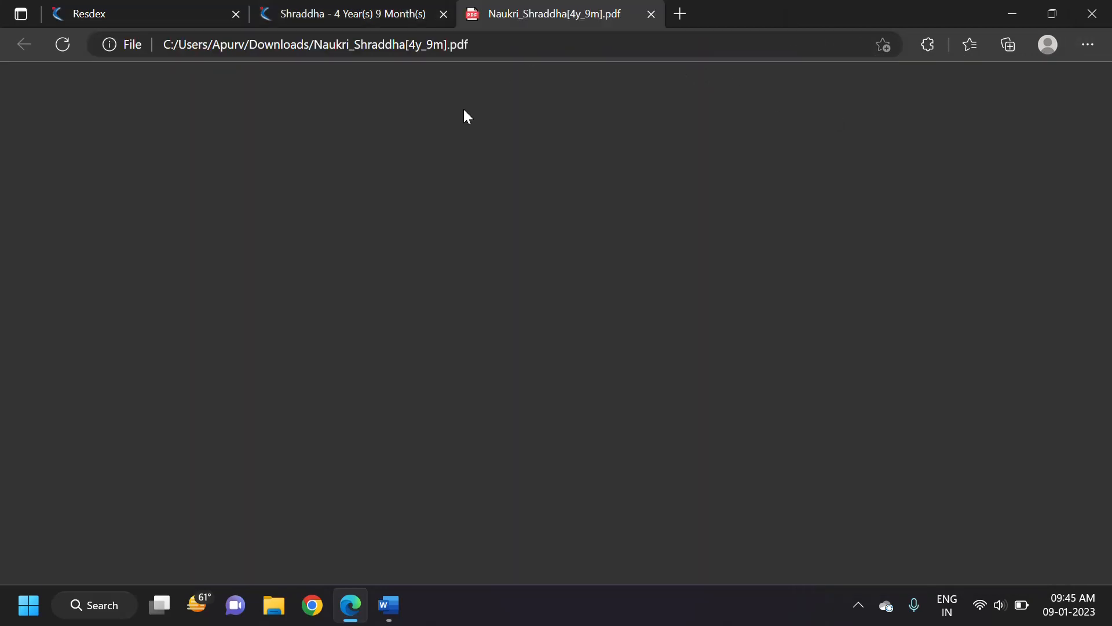
pyautogui.scroll(-3, 463, 277)
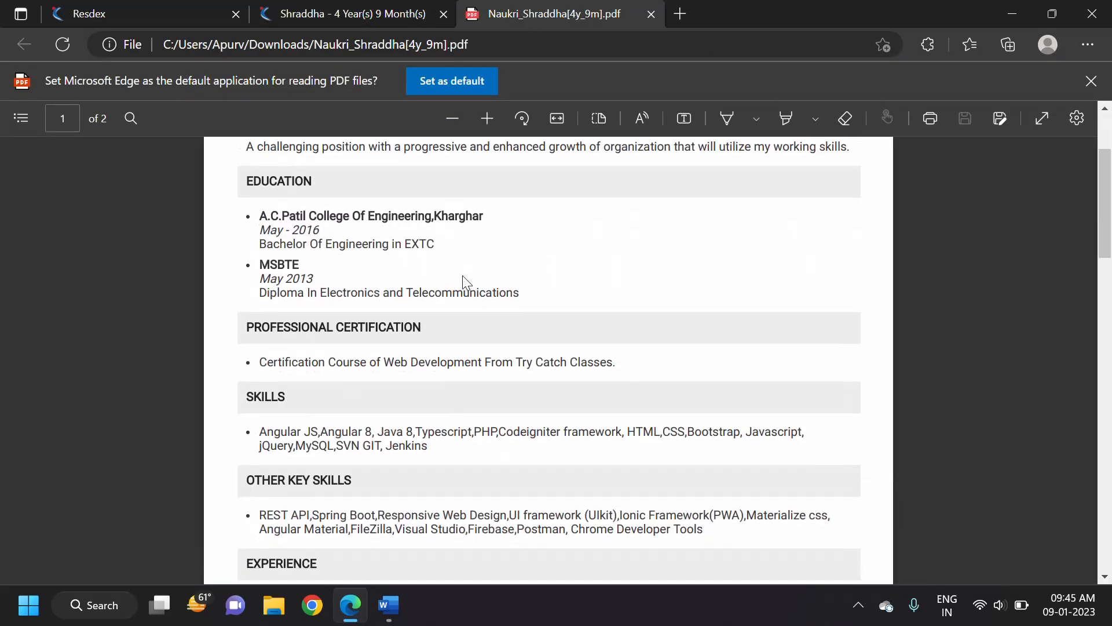
pyautogui.scroll(-4, 462, 275)
pyautogui.scroll(-1, 462, 275)
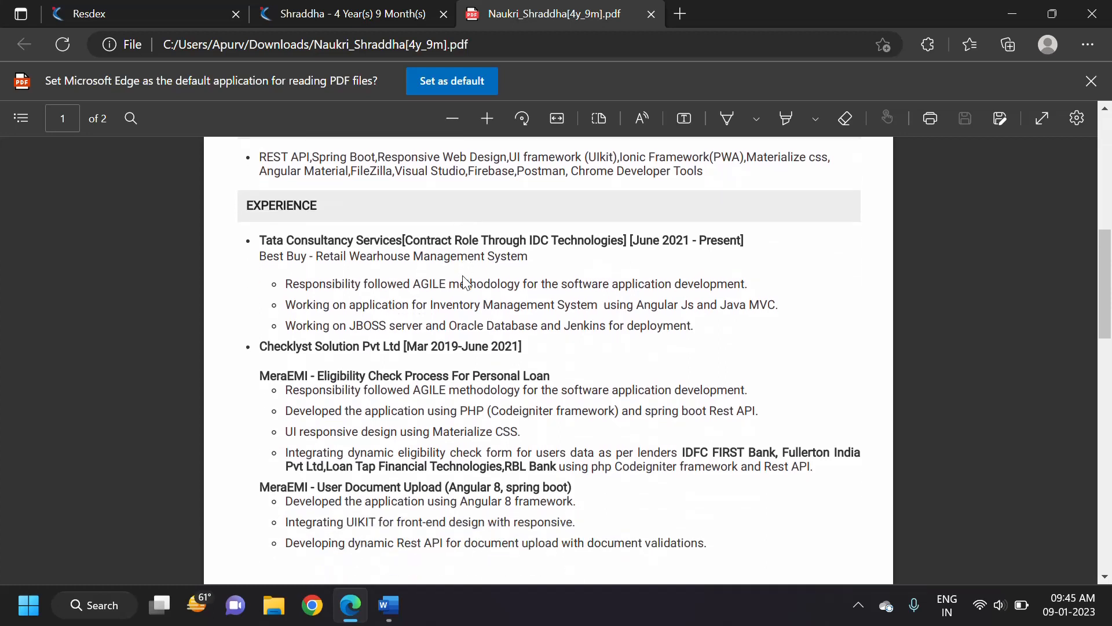
# Check the start date of the Checklyst Solution Pvt Ltd job in the CV's Experience section
pyautogui.scroll(-1, 458, 280)
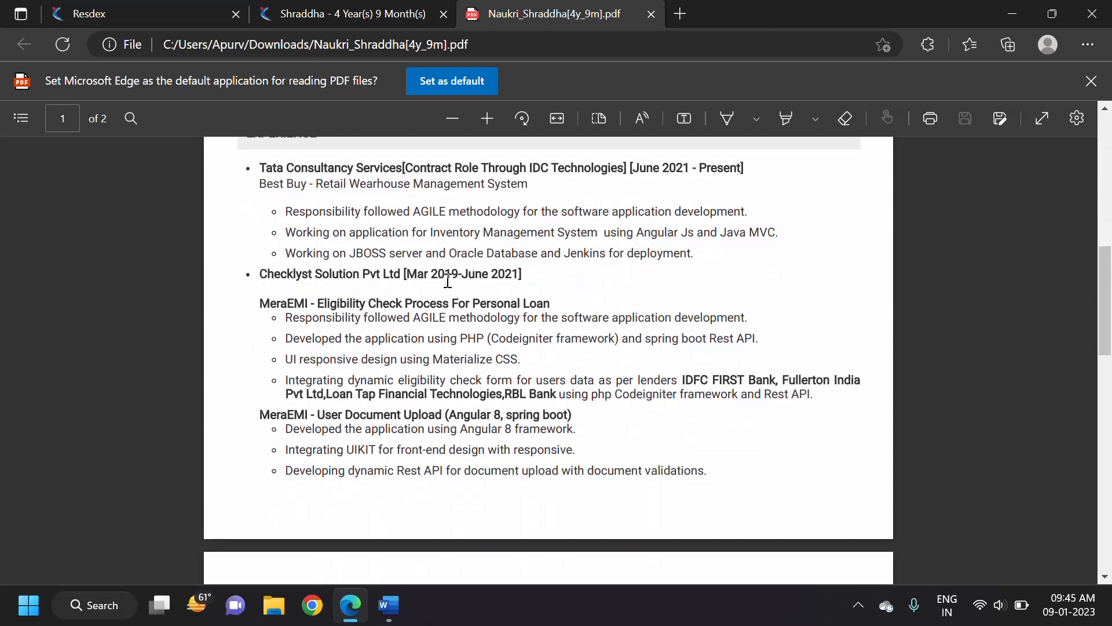
pyautogui.doubleClick(273, 280)
pyautogui.click(366, 280)
pyautogui.moveTo(411, 272); pyautogui.dragTo(461, 276)
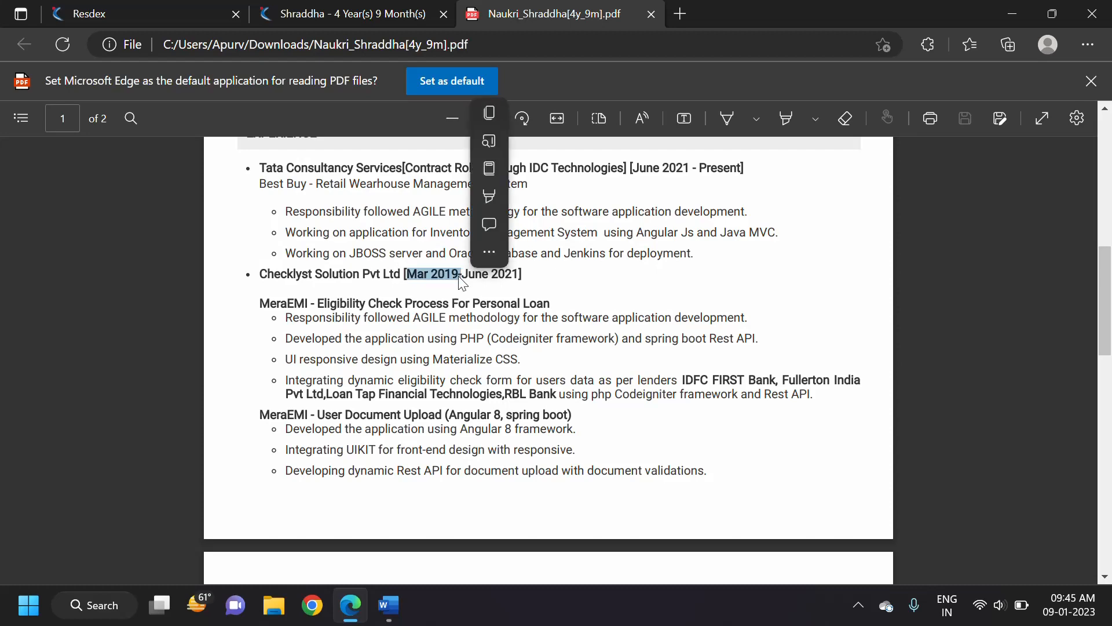
# Read the Odelite Solutions and Get My Machine job entries on the CV's second page
pyautogui.scroll(-4, 512, 346)
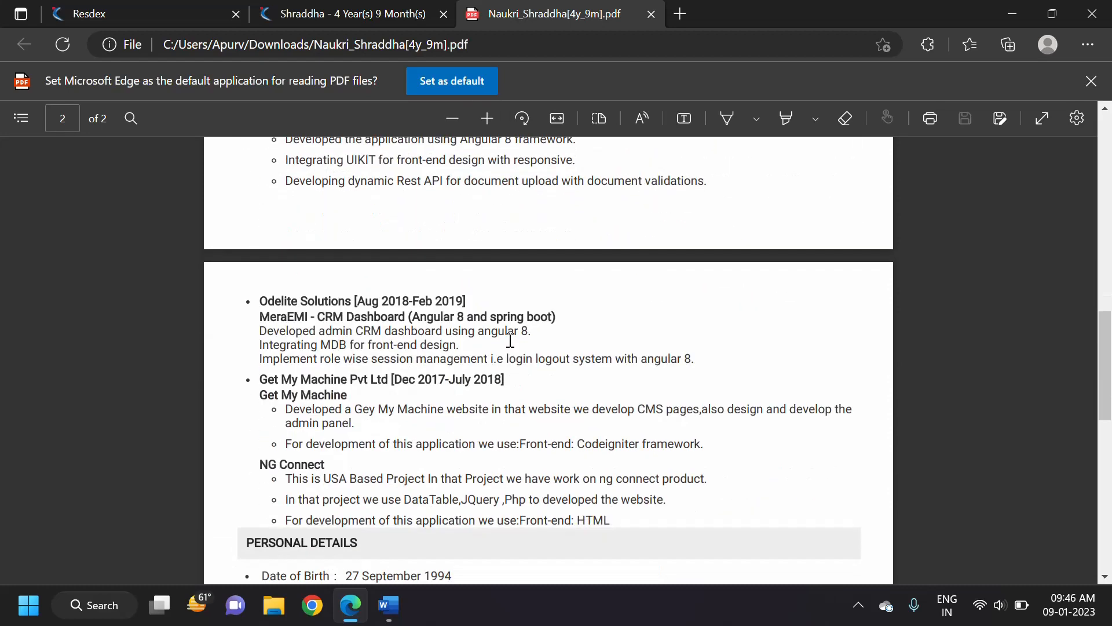
pyautogui.doubleClick(364, 299)
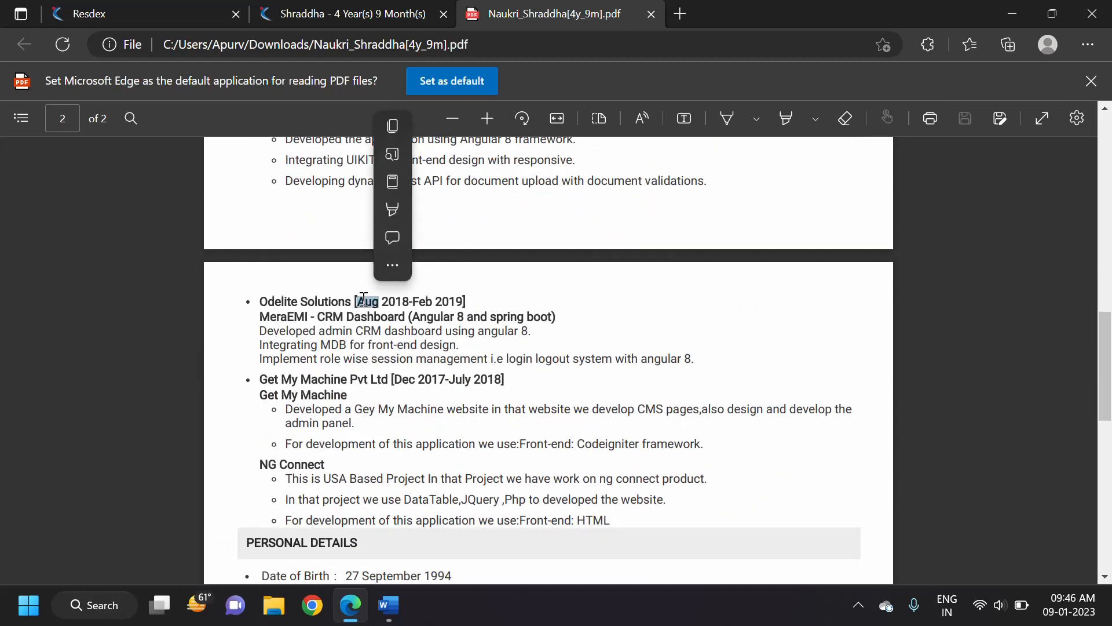
pyautogui.doubleClick(325, 314)
pyautogui.doubleClick(331, 322)
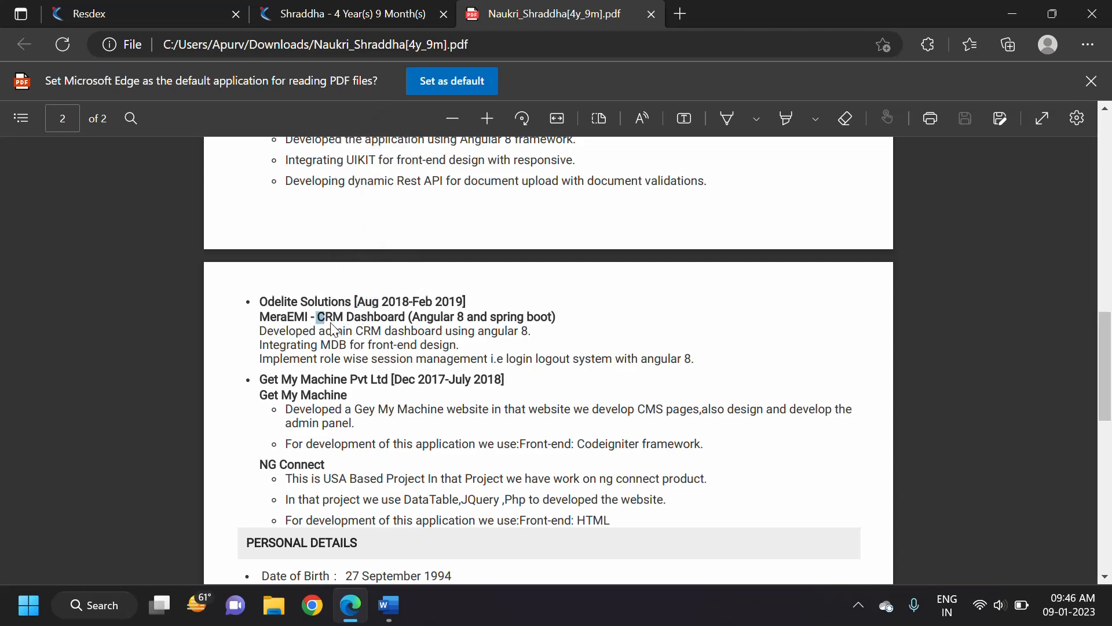
pyautogui.moveTo(339, 346); pyautogui.dragTo(344, 346)
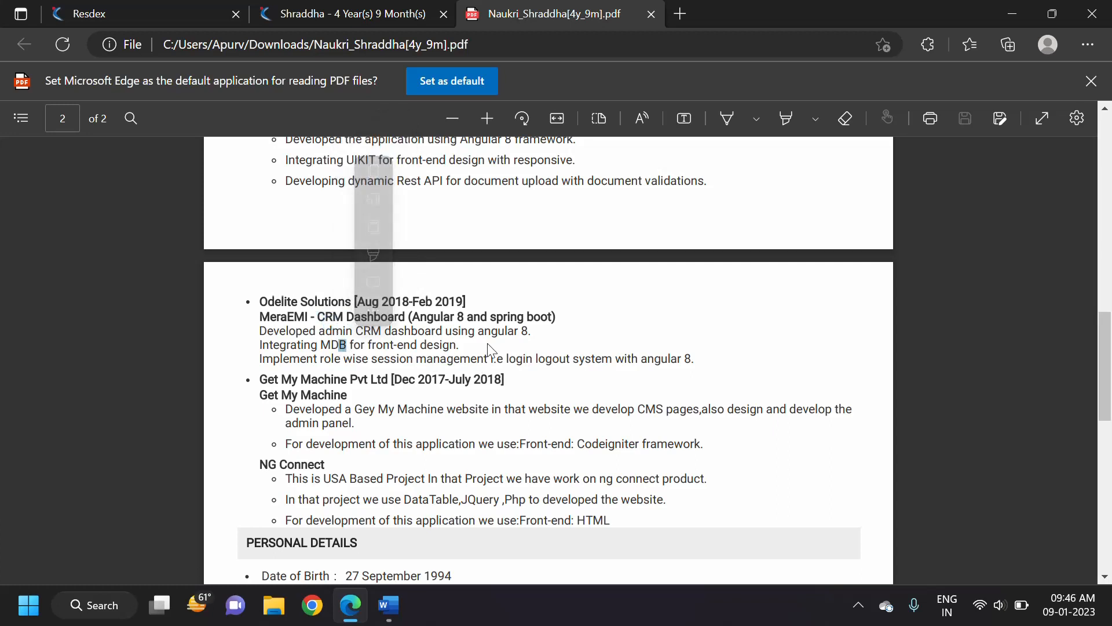
pyautogui.scroll(-3, 491, 342)
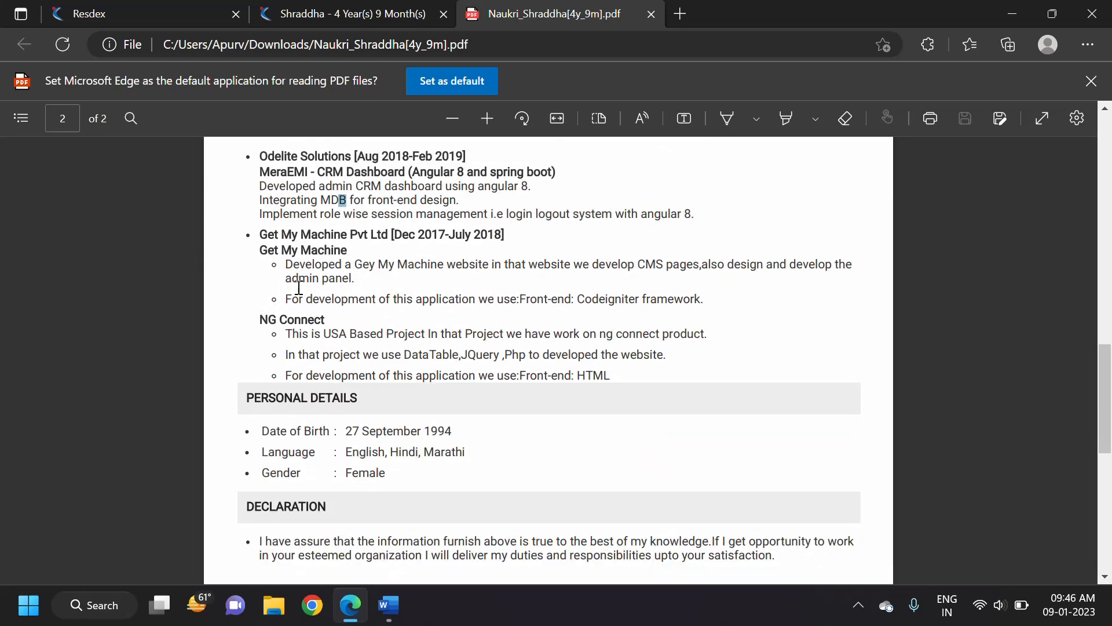
pyautogui.scroll(20, 300, 287)
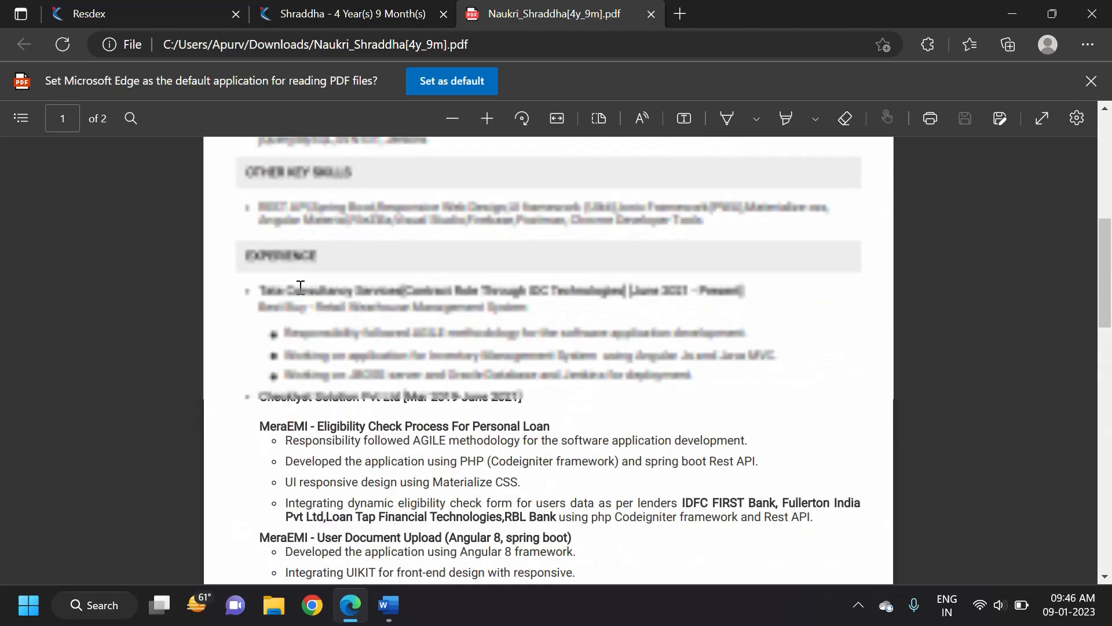
# Return to the candidate's Resdex profile and review the IT skills table and the profile header
pyautogui.click(352, 7)
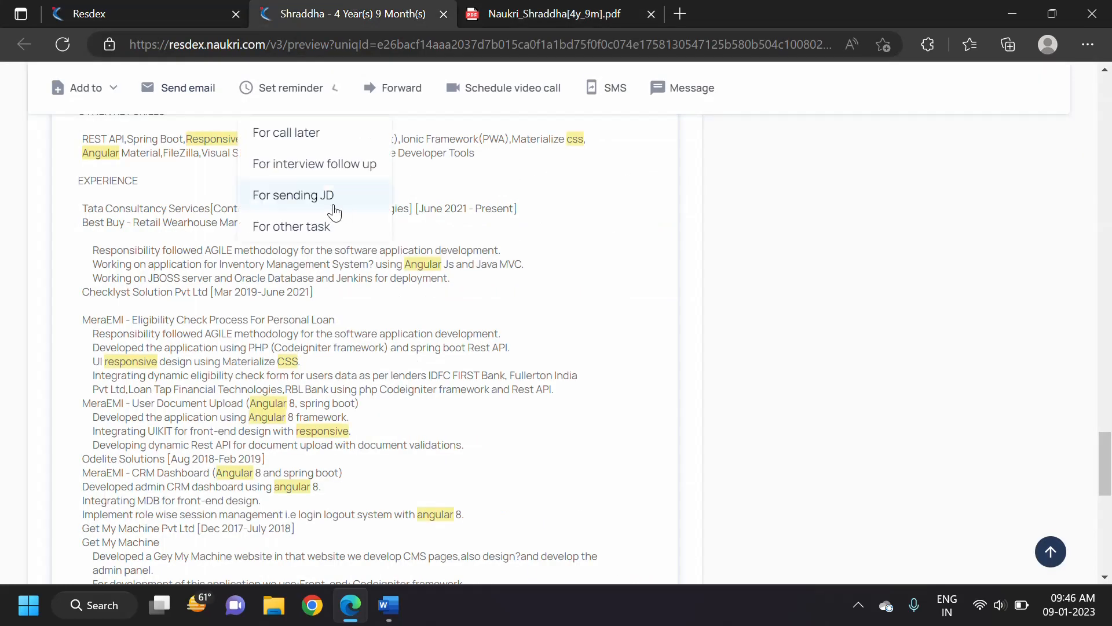
pyautogui.scroll(15, 535, 276)
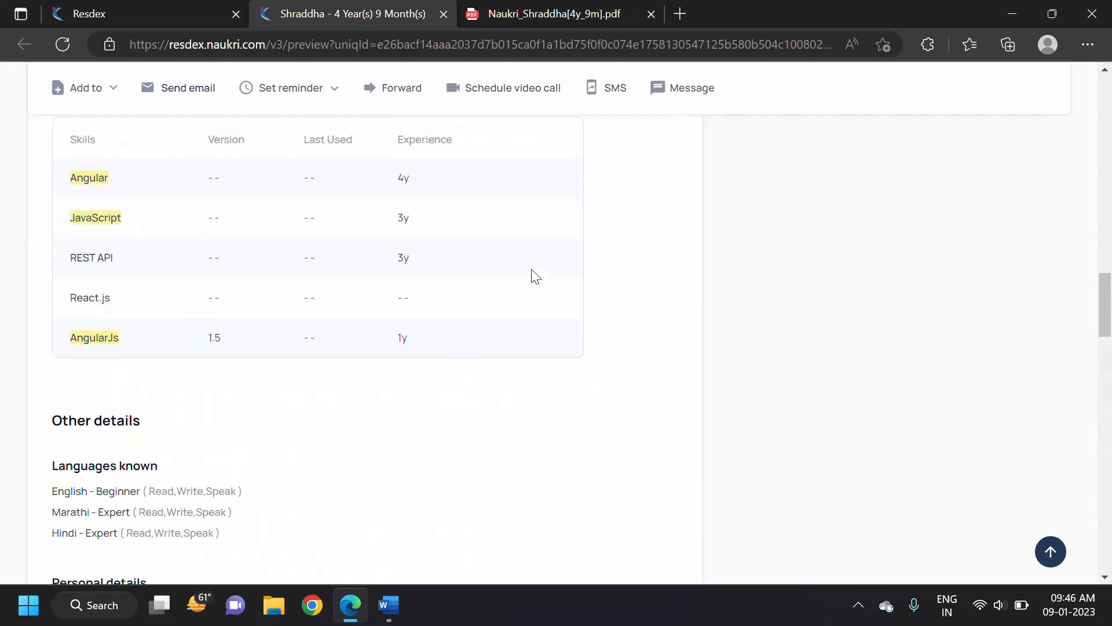
pyautogui.scroll(10, 535, 276)
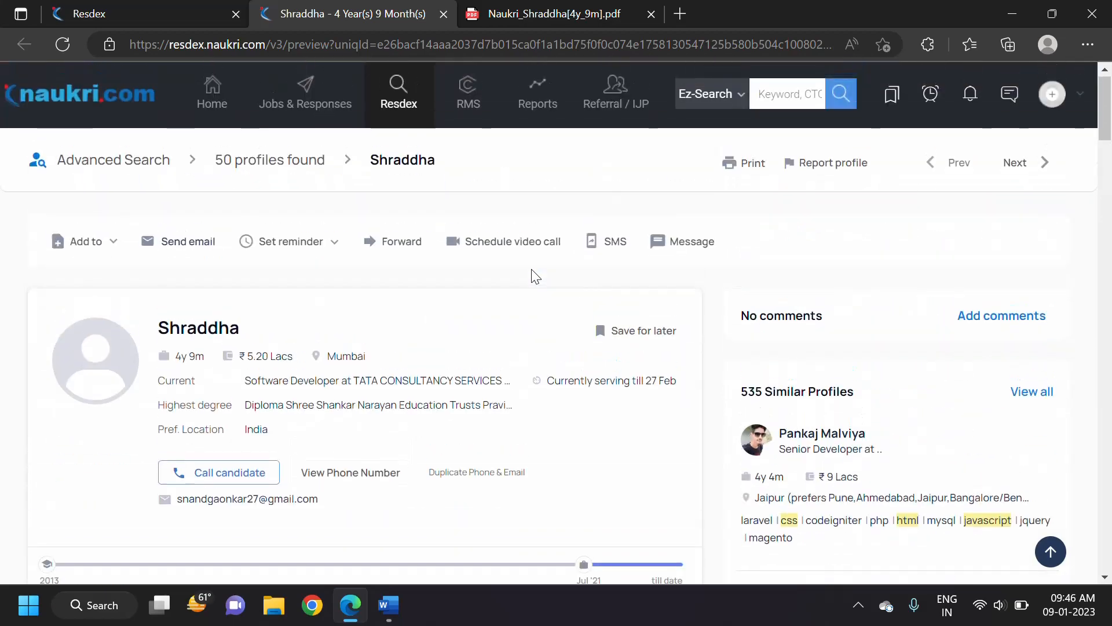
# Go back to the CV PDF and check the employment period of the Tata Consultancy Services job
pyautogui.click(556, 13)
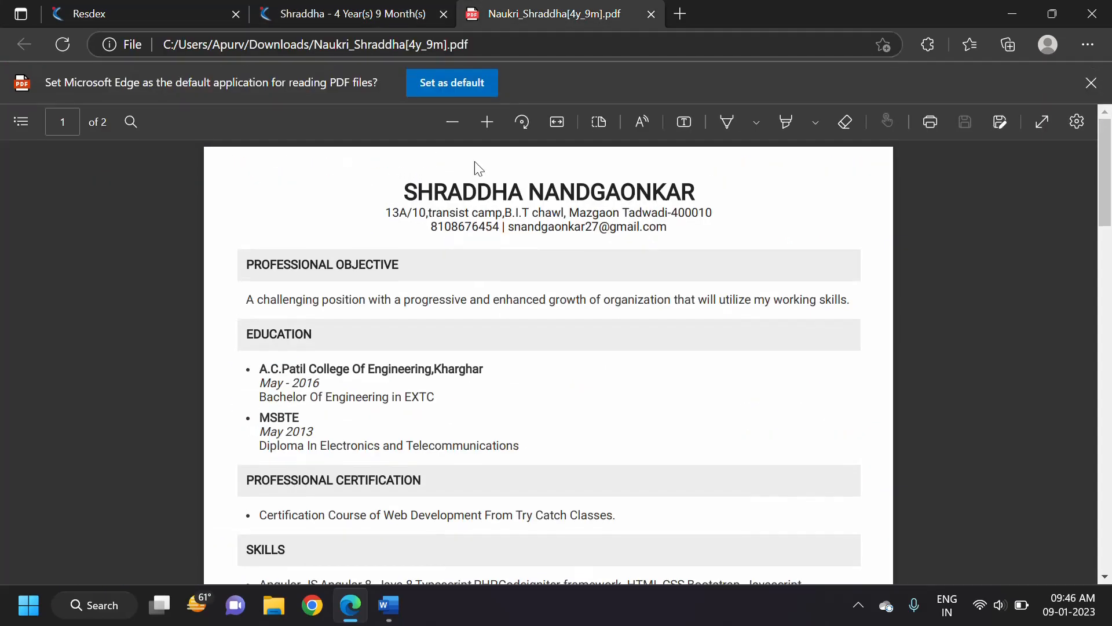
pyautogui.scroll(-5, 488, 309)
pyautogui.scroll(-8, 488, 308)
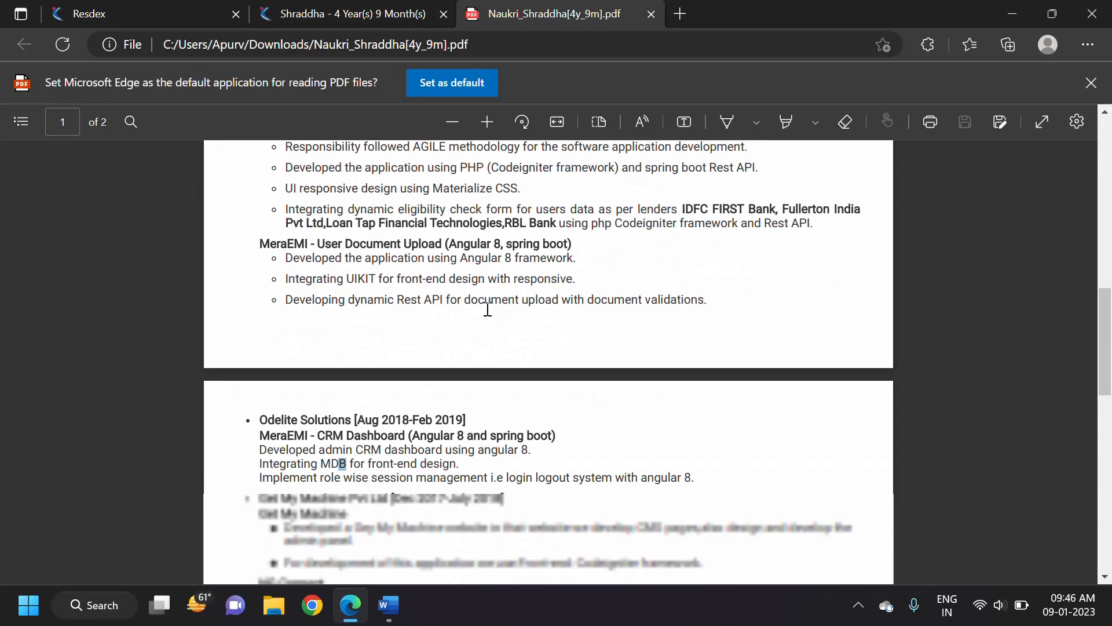
pyautogui.scroll(3, 488, 307)
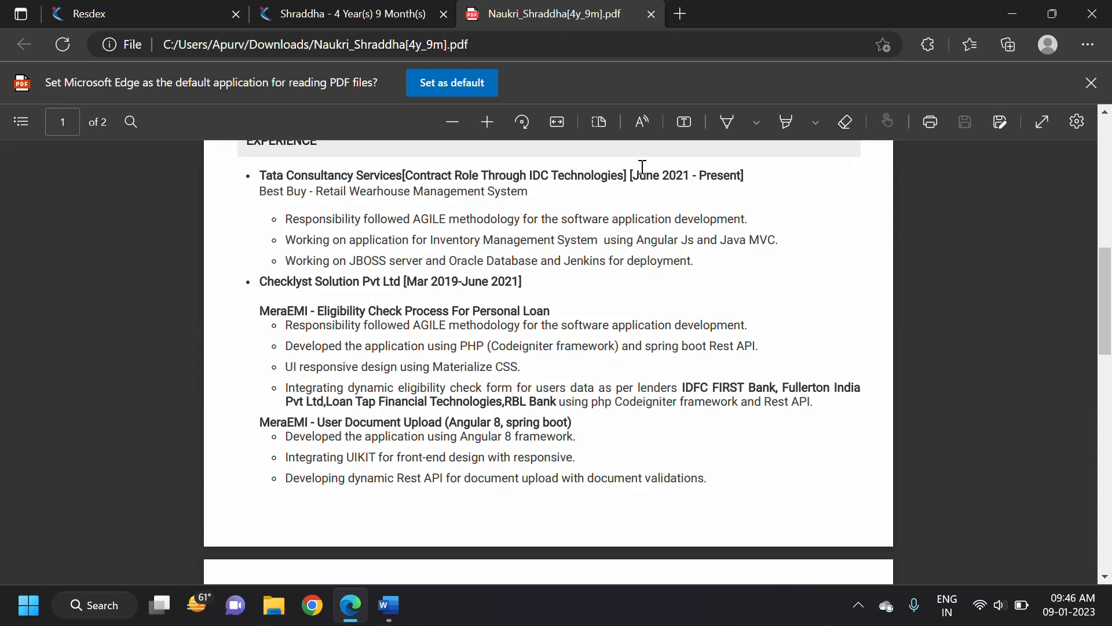
pyautogui.moveTo(641, 179); pyautogui.dragTo(737, 175)
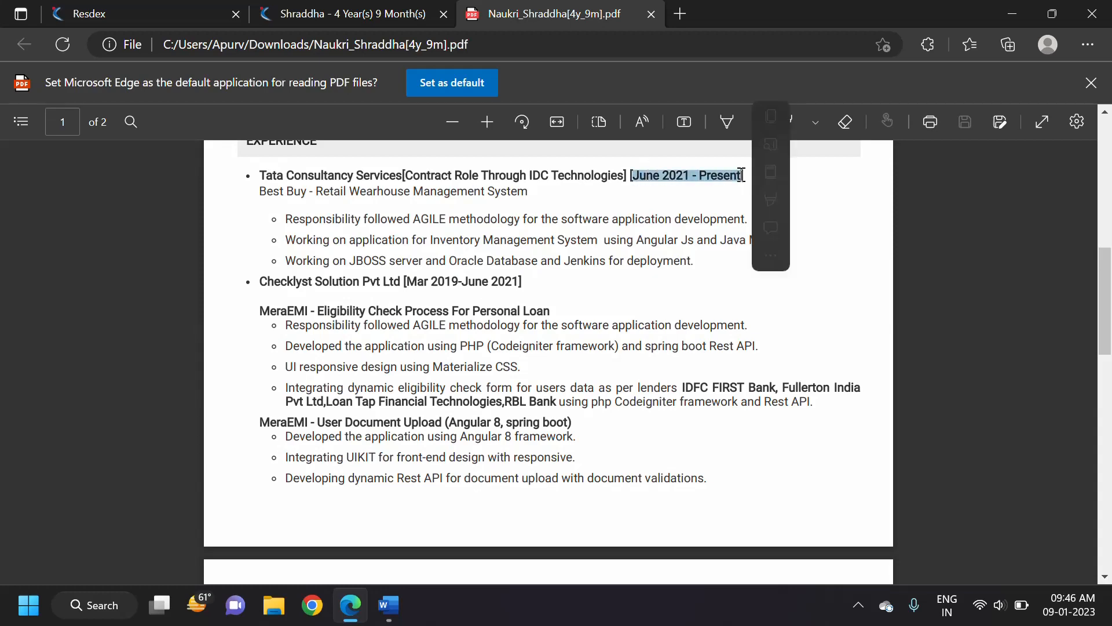
pyautogui.click(459, 168)
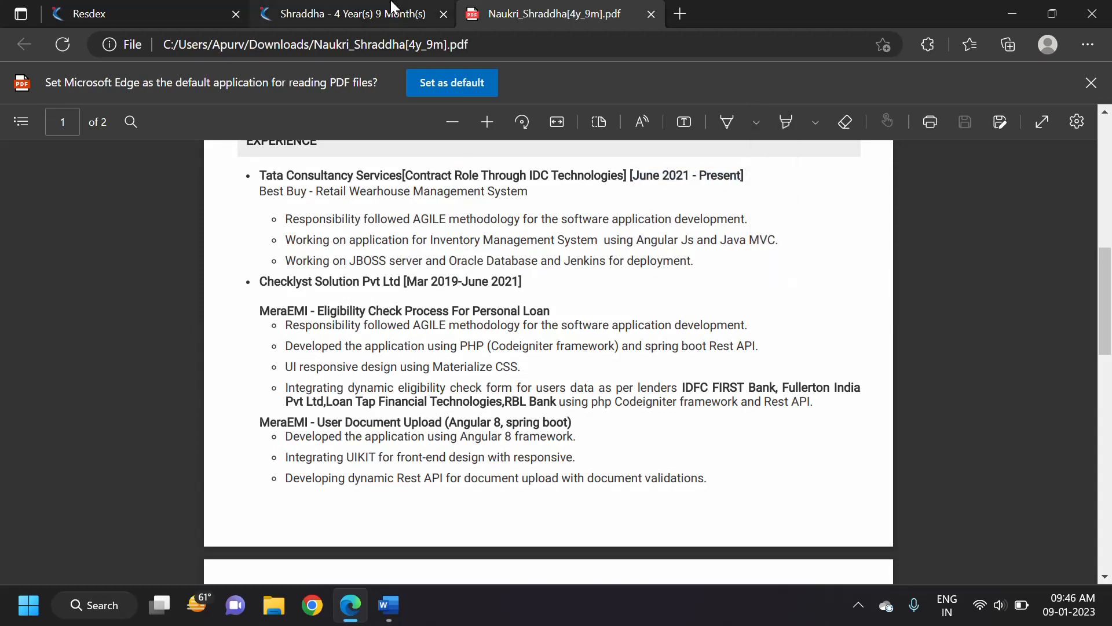
# Compare the CV's current job with the Work experience section of the Resdex profile
pyautogui.click(347, 14)
pyautogui.scroll(-9, 333, 387)
pyautogui.scroll(-10, 333, 386)
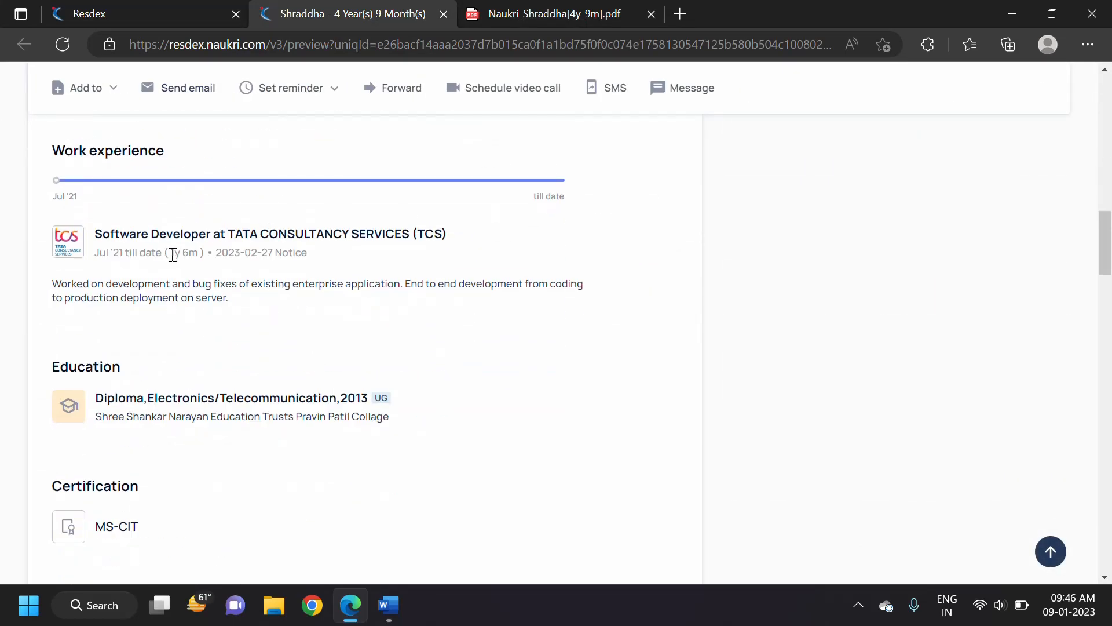
# Return to the CV PDF and review the Checklyst Solution employment period and the older jobs on the second page
pyautogui.click(524, 13)
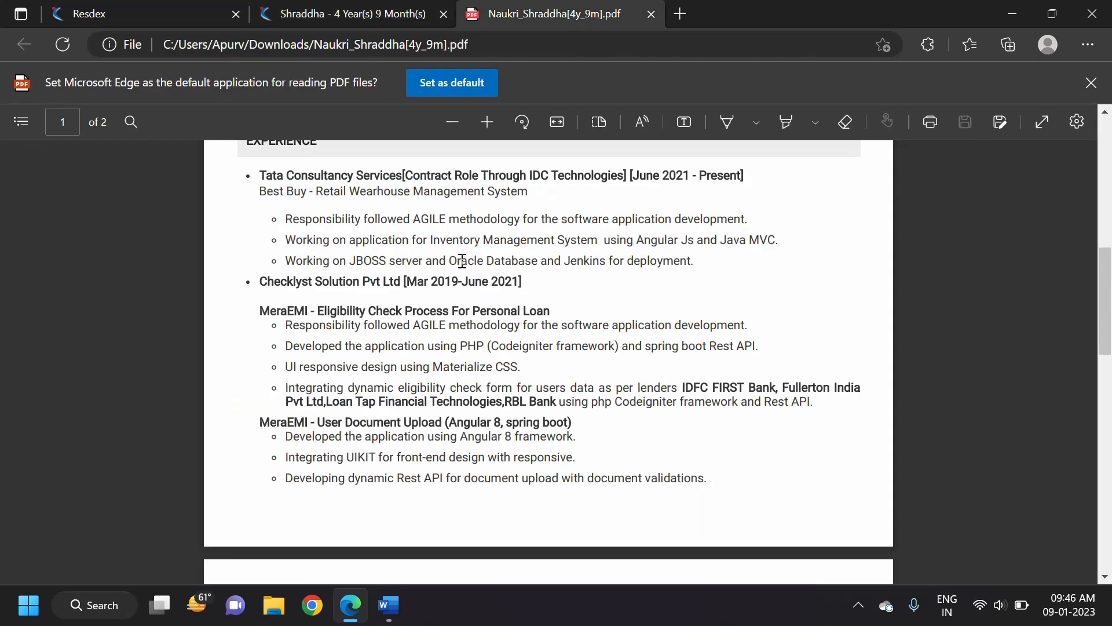
pyautogui.scroll(-5, 378, 219)
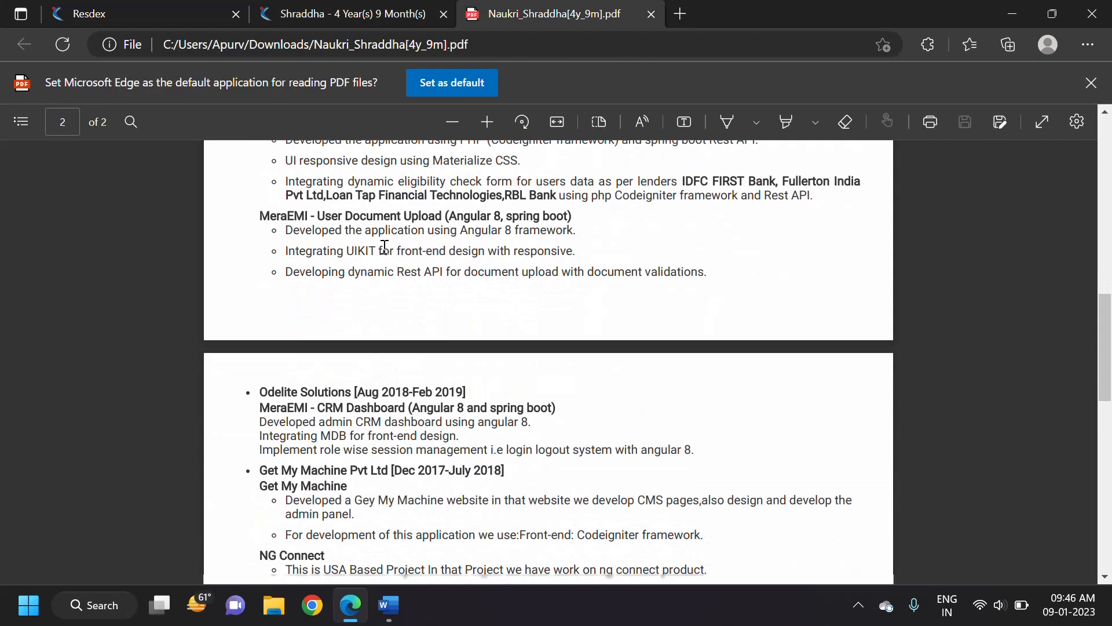
pyautogui.scroll(5, 406, 273)
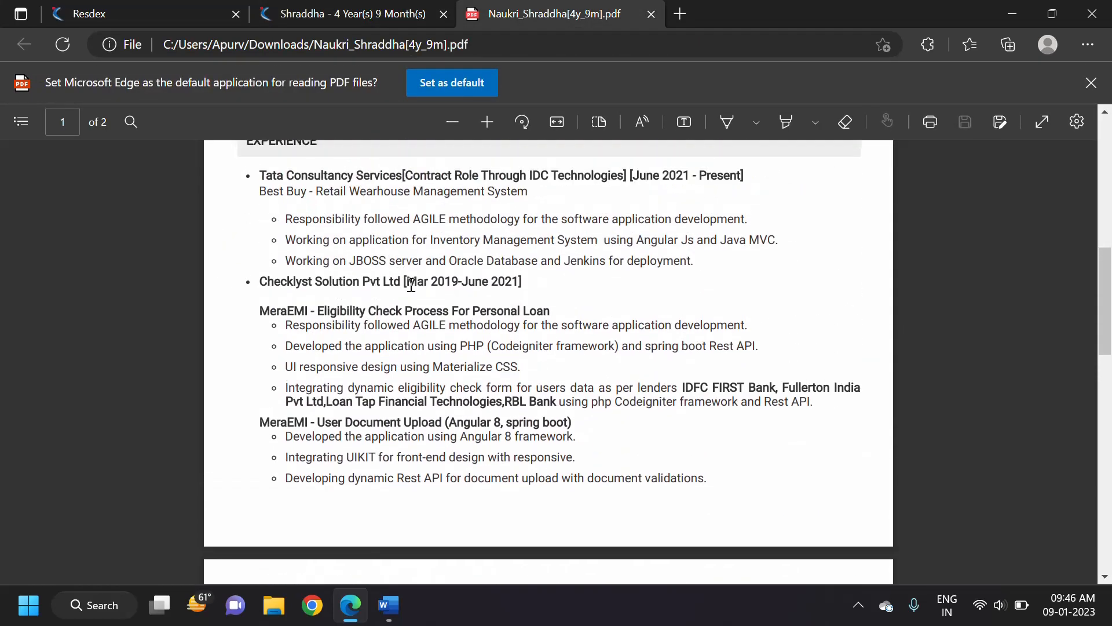
pyautogui.moveTo(411, 285); pyautogui.dragTo(516, 282)
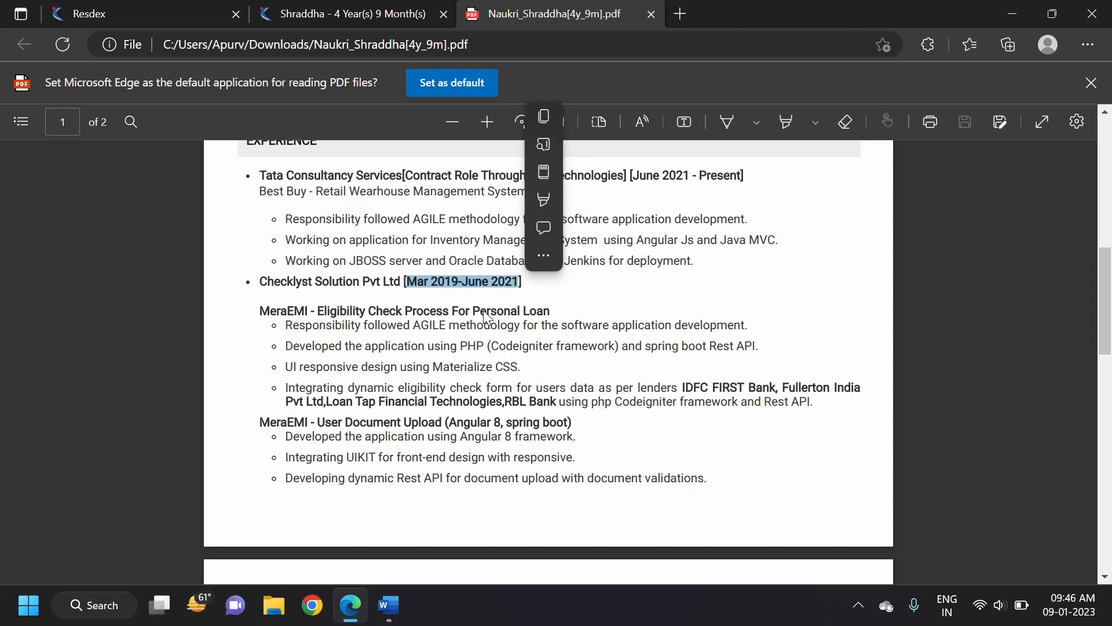
pyautogui.click(485, 318)
pyautogui.scroll(-5, 481, 313)
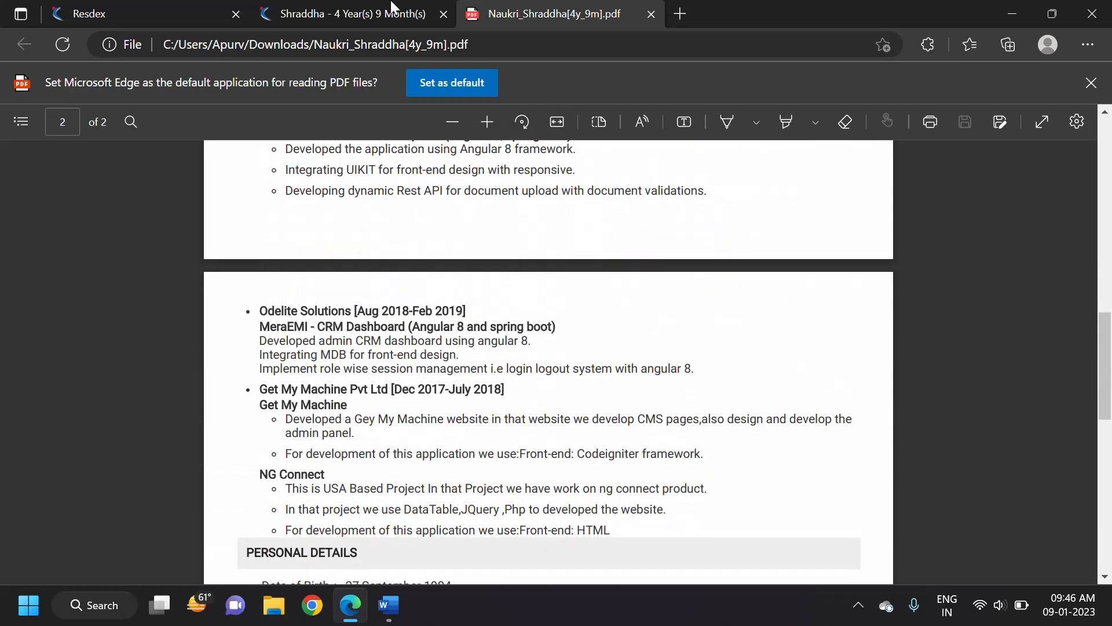
# Review the IT skills, other details and attached CV text on the candidate's Resdex profile
pyautogui.click(390, 8)
pyautogui.scroll(-20, 426, 279)
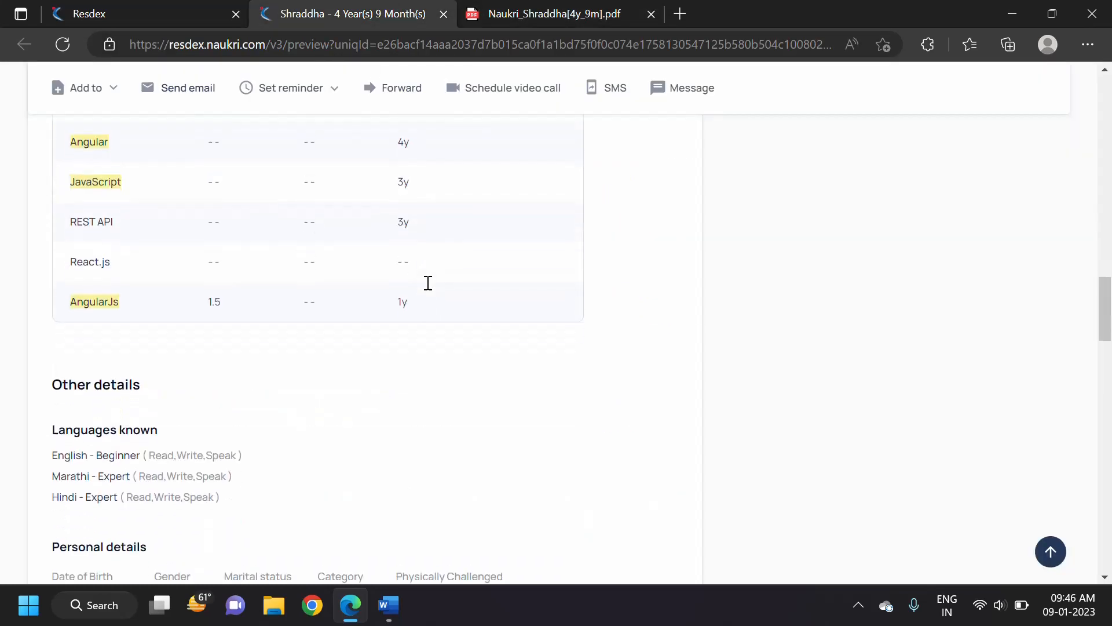
pyautogui.scroll(-1, 430, 289)
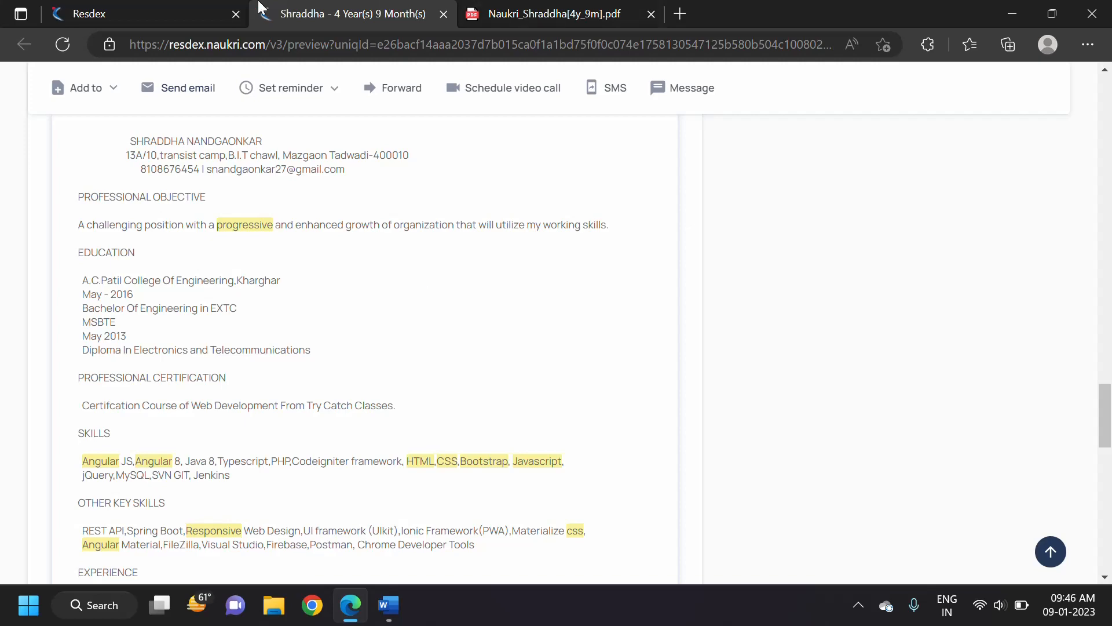
# Return to the Resdex search results and browse the next candidates in the list
pyautogui.click(203, 14)
pyautogui.scroll(-8, 704, 389)
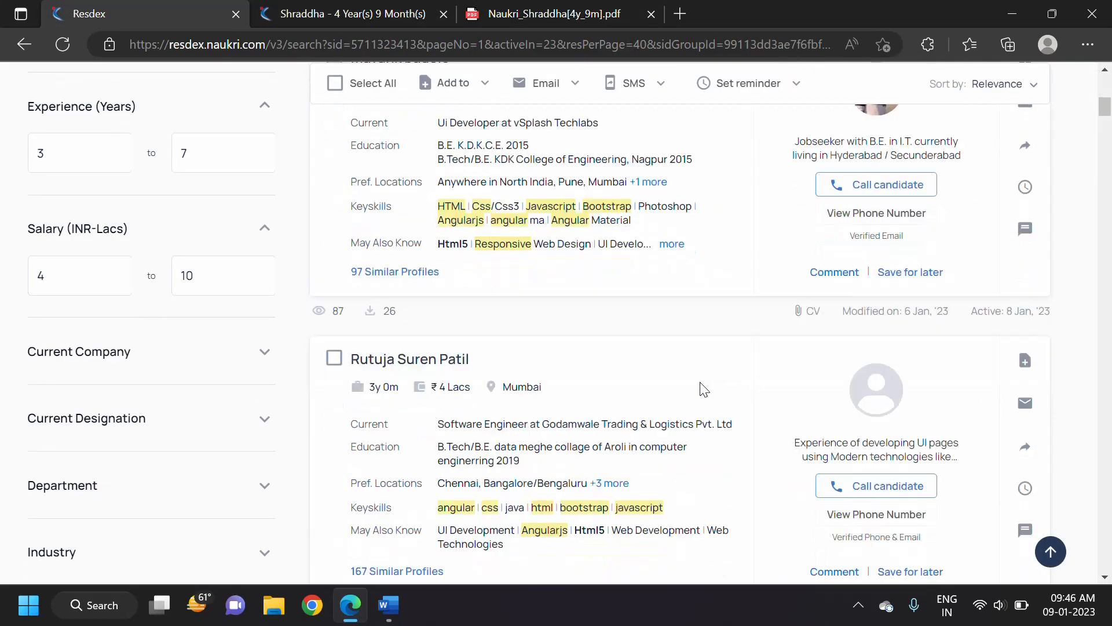
pyautogui.scroll(-3, 704, 389)
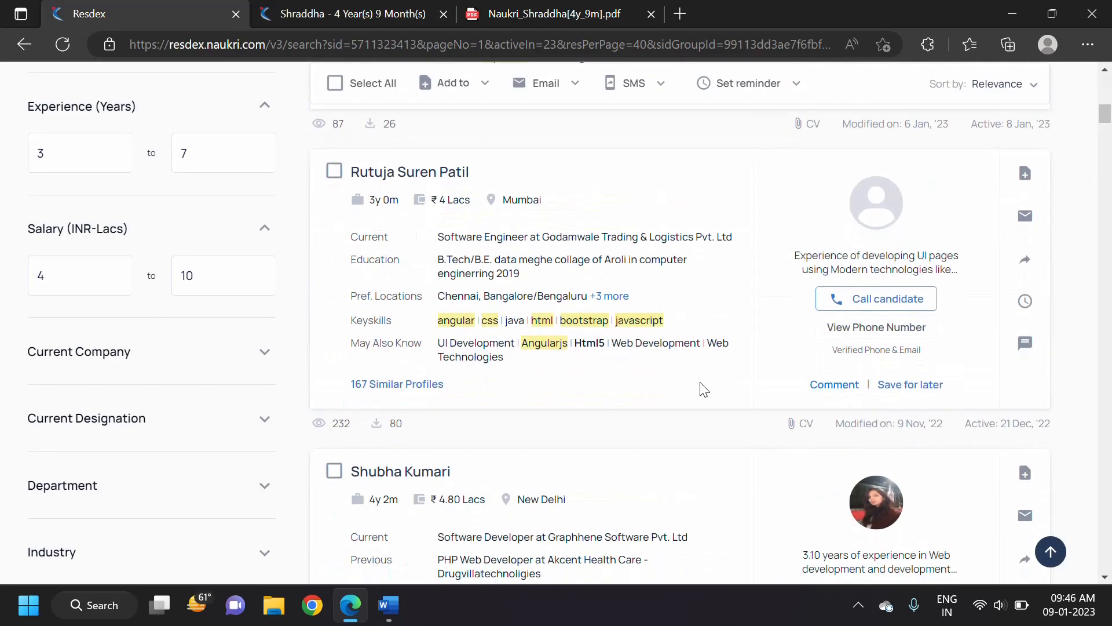
# Open the profile of the Godamwale Trading & Logistics software engineer from the results and check the candidate's location
pyautogui.click(409, 172)
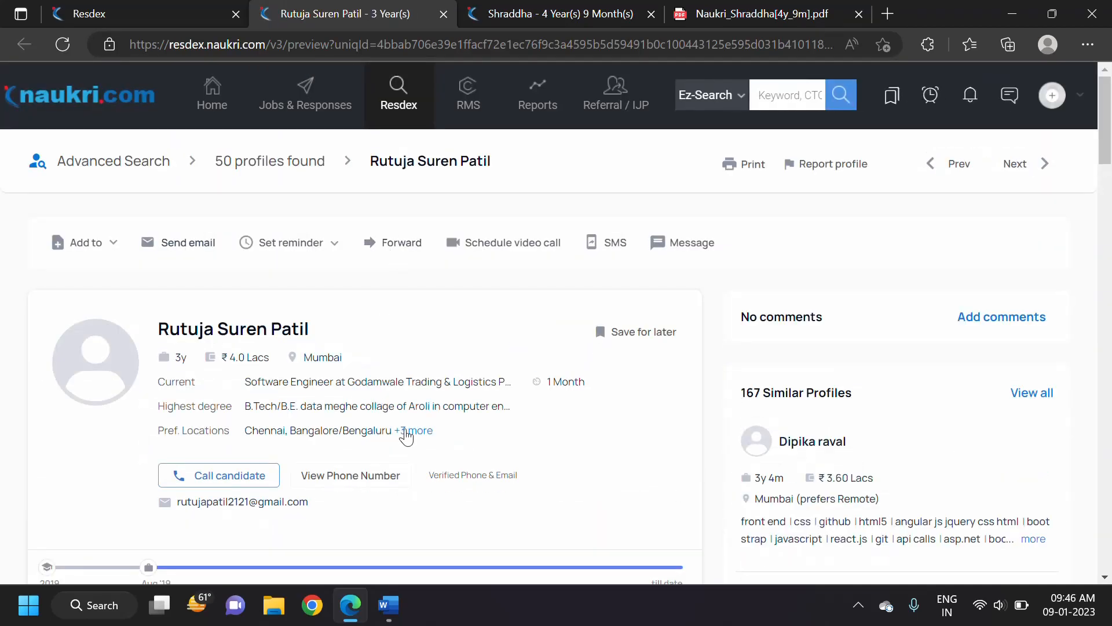
pyautogui.scroll(-4, 402, 405)
pyautogui.doubleClick(320, 123)
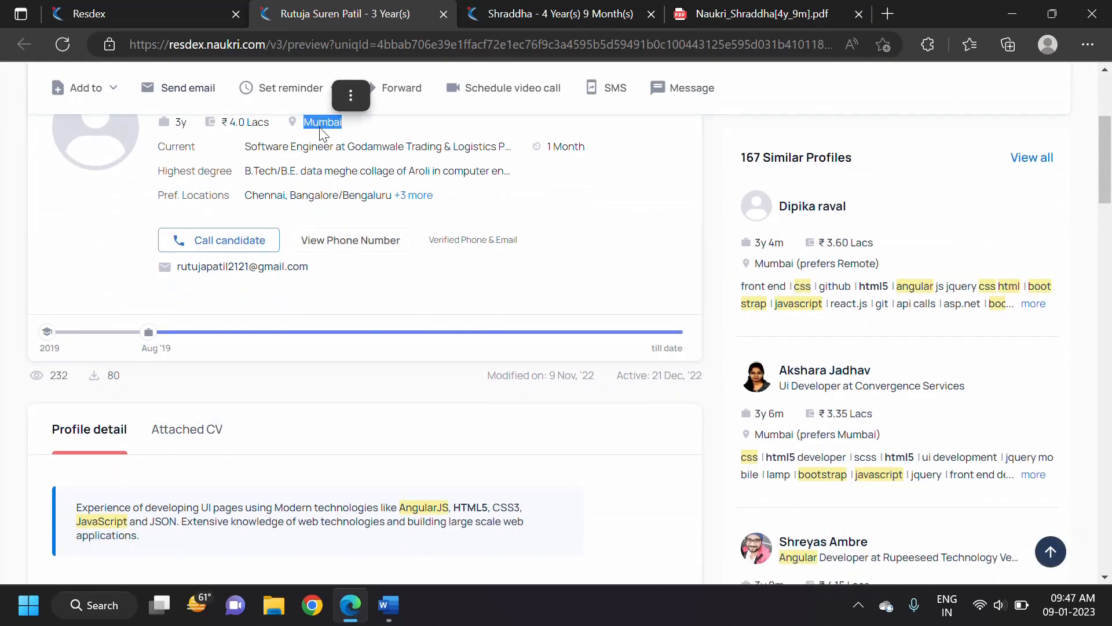
# Check the profile summary for JavaScript, AngularJS, HTML5 and CSS3, and the Keyskills section for bootstrap
pyautogui.scroll(-4, 313, 406)
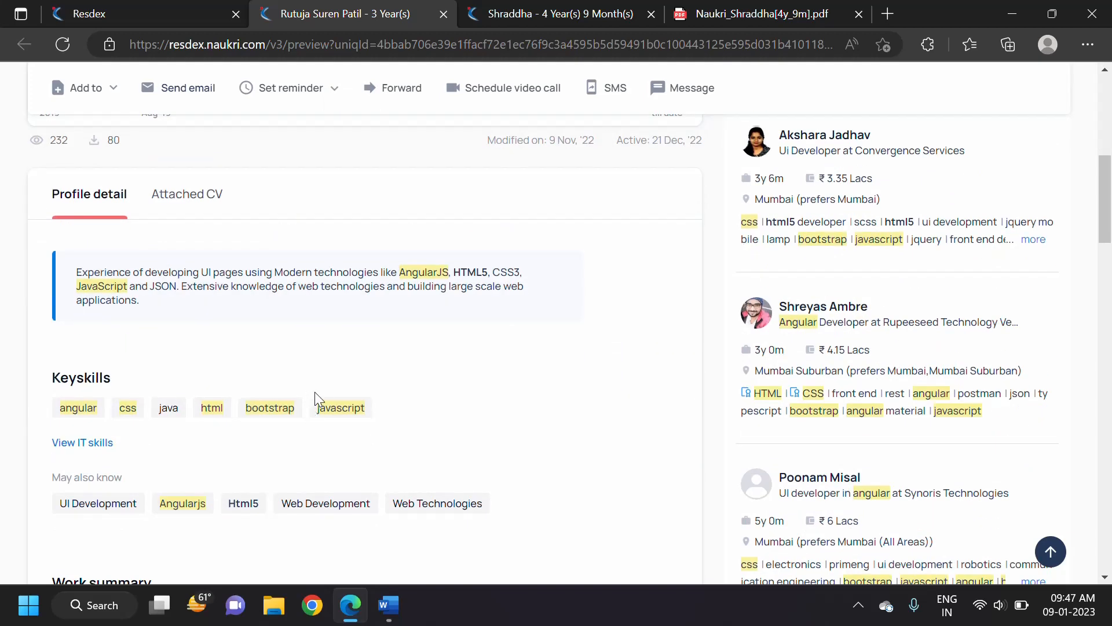
pyautogui.doubleClick(121, 284)
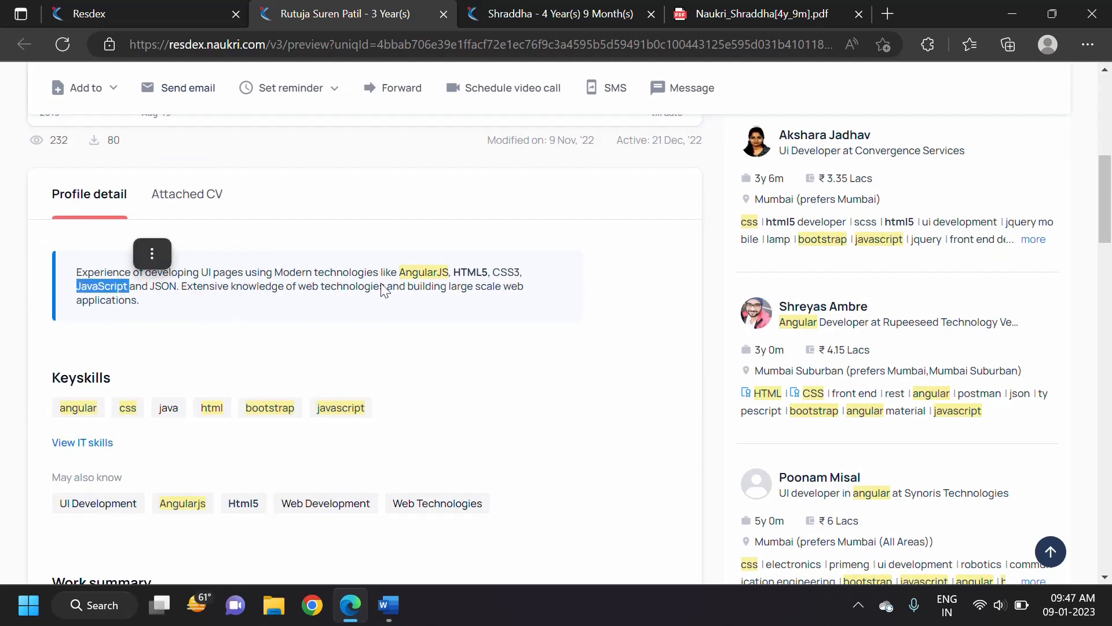
pyautogui.doubleClick(434, 271)
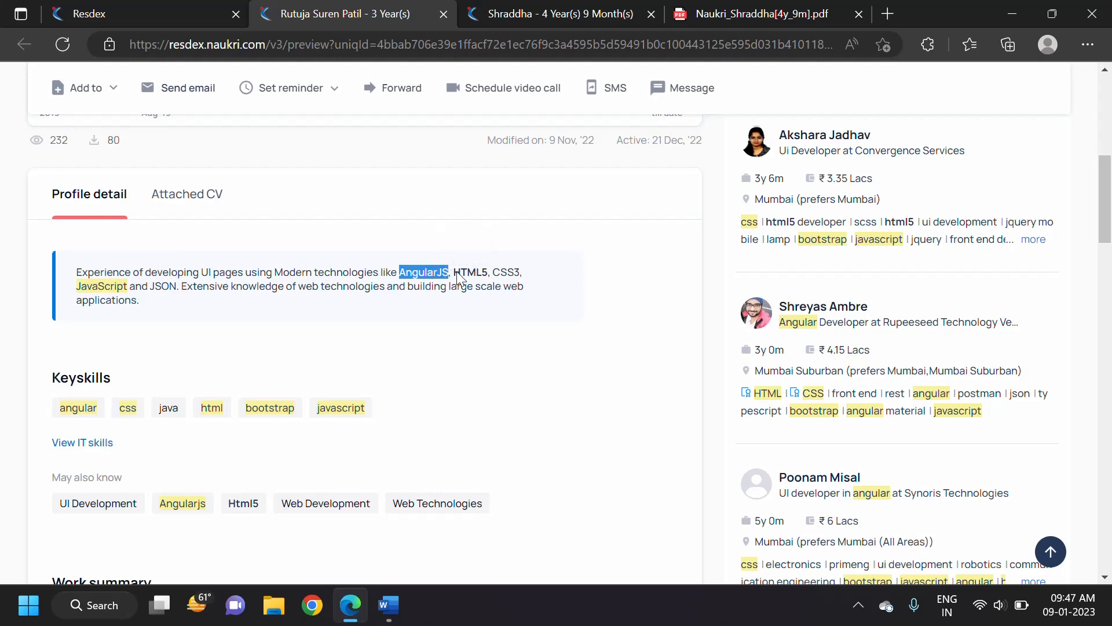
pyautogui.doubleClick(478, 272)
pyautogui.doubleClick(513, 272)
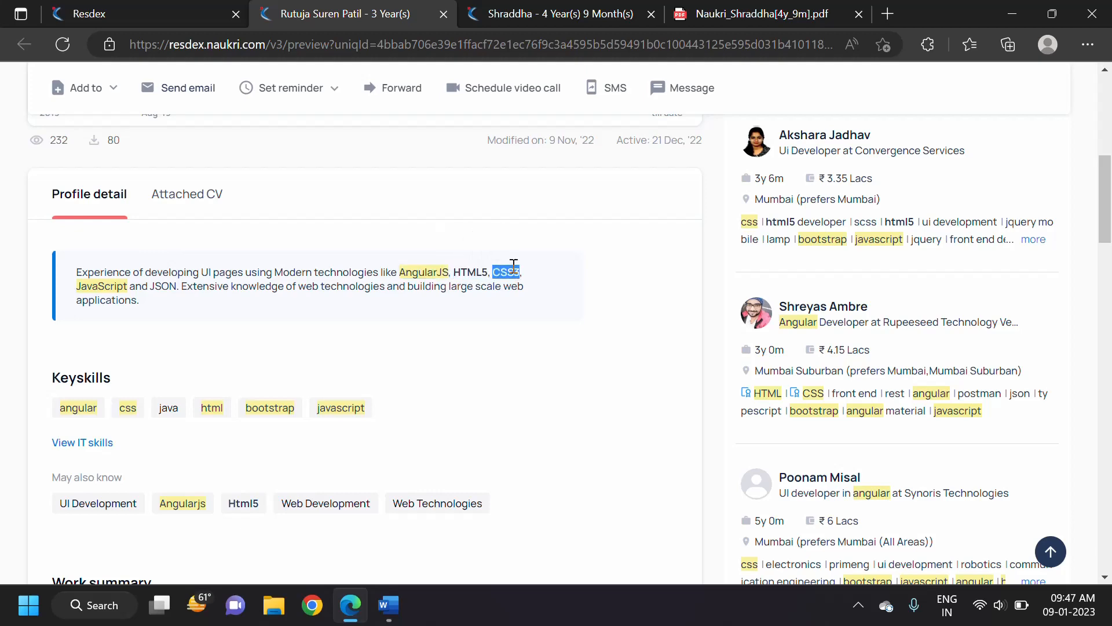
pyautogui.doubleClick(380, 328)
pyautogui.scroll(-1, 305, 376)
pyautogui.click(268, 360)
pyautogui.doubleClick(268, 329)
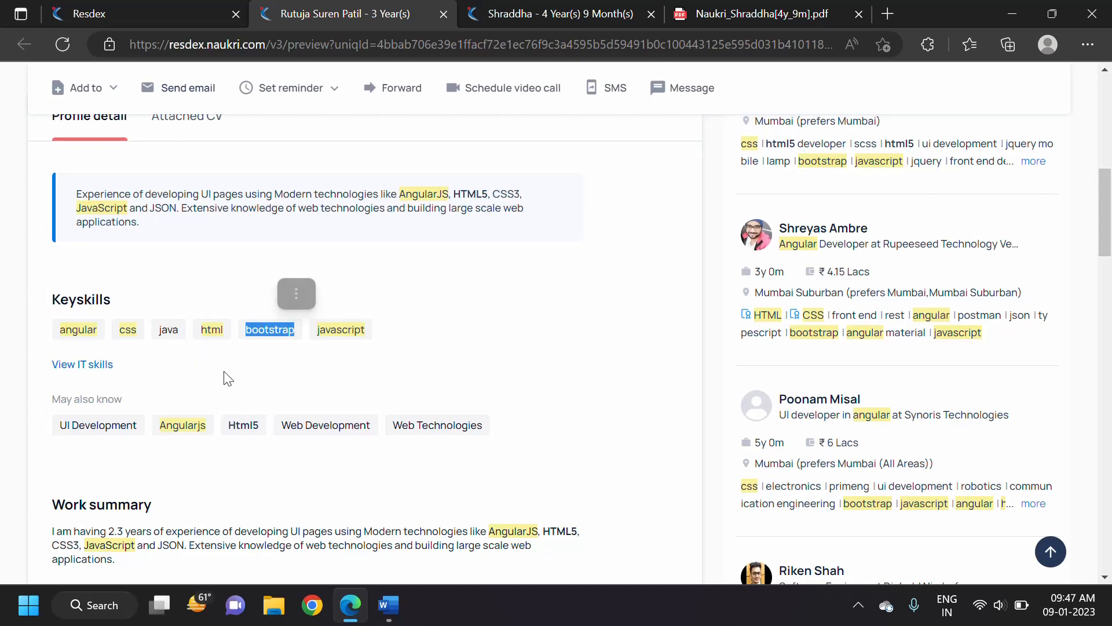
# Review the candidate's work experience, projects, education, other details and attached CV further down the profile
pyautogui.scroll(-3, 224, 377)
pyautogui.scroll(-10, 363, 374)
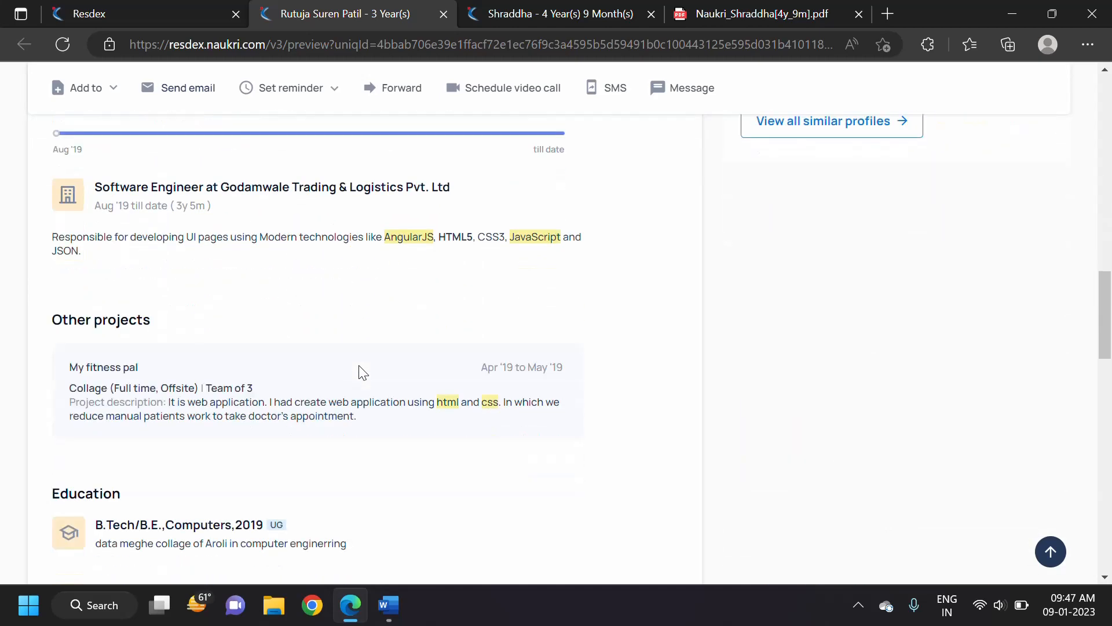
pyautogui.scroll(-12, 360, 365)
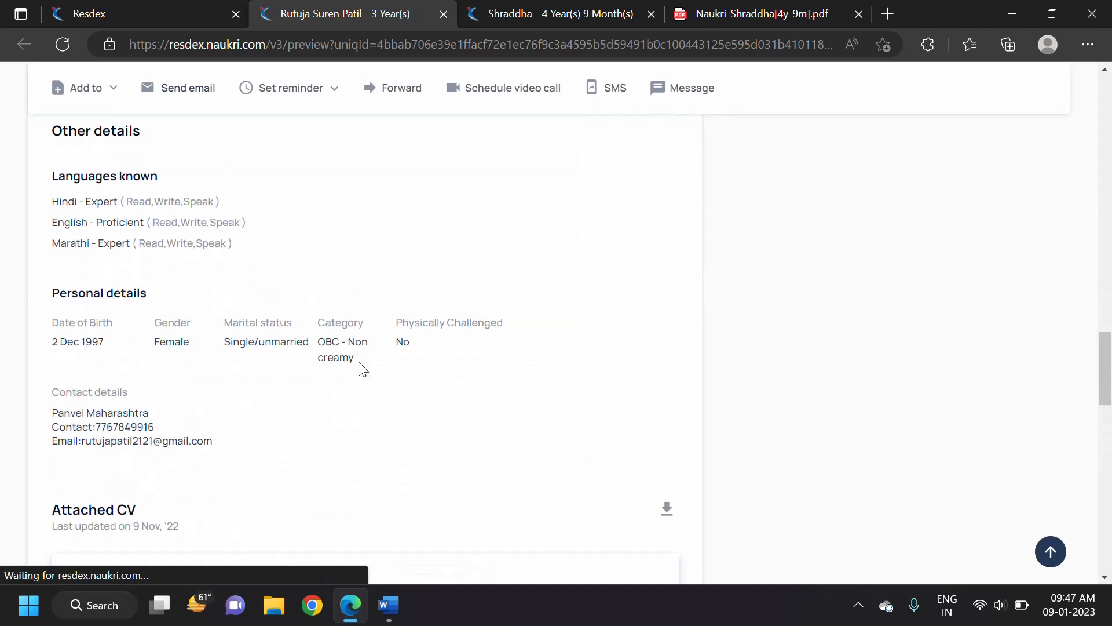
pyautogui.scroll(-2, 510, 260)
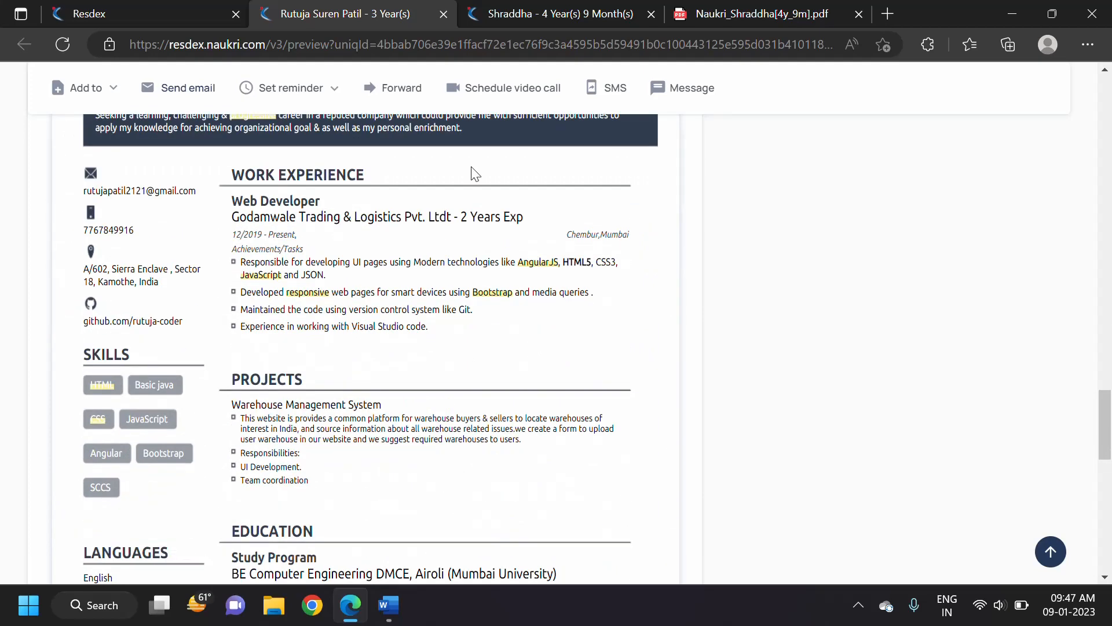
# Return to the Resdex search results and go back to the start of the candidate list
pyautogui.click(207, 8)
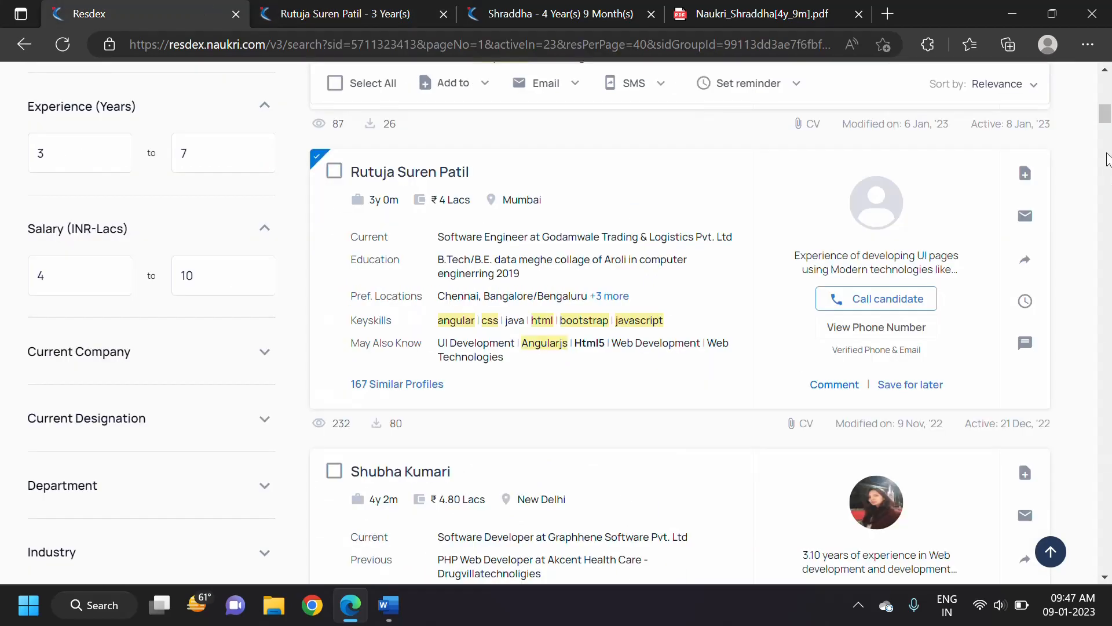
pyautogui.moveTo(1105, 115); pyautogui.dragTo(1106, 29)
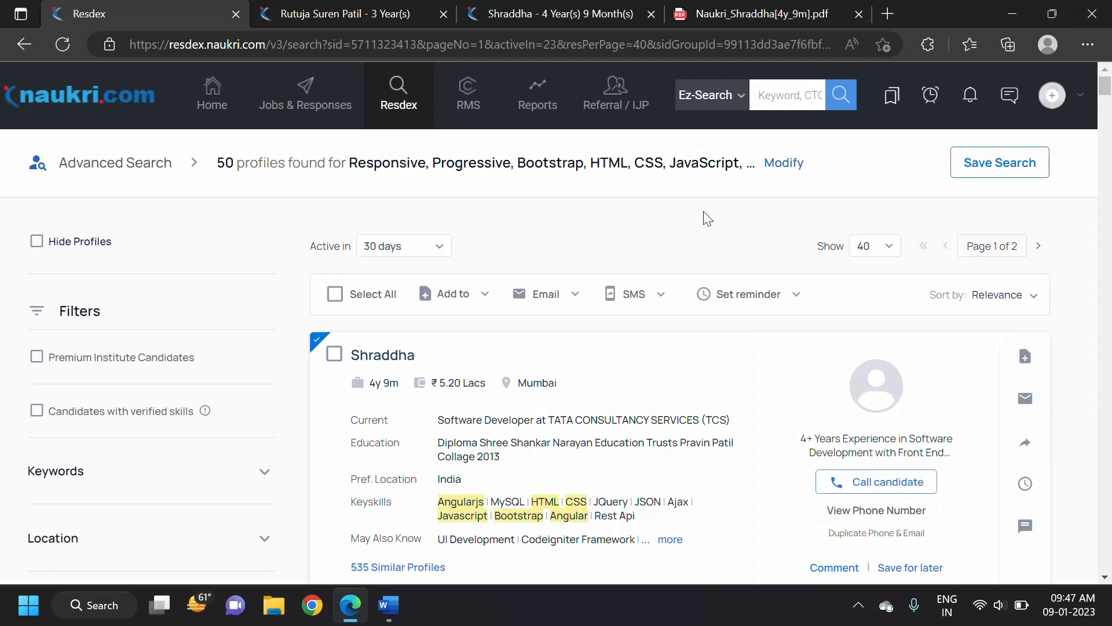